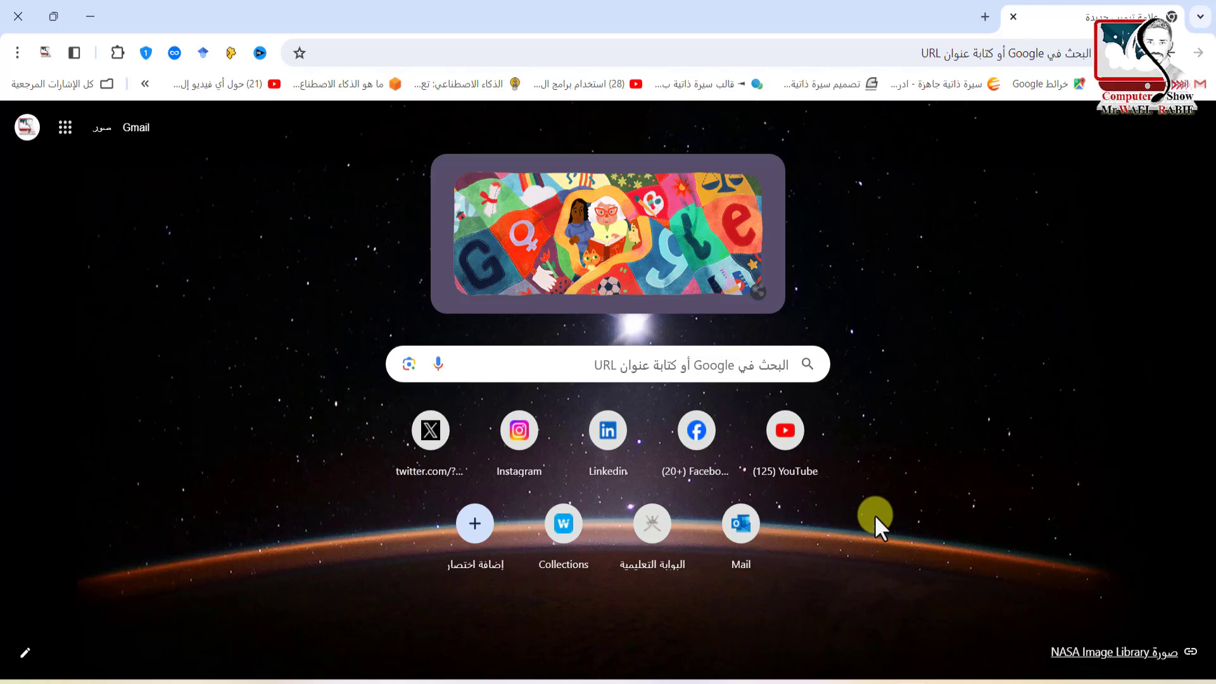
Search Google for 'امساكية شهر رمضان 2024 صلالة', correcting the autocompleted and misspelled text
click(763, 364)
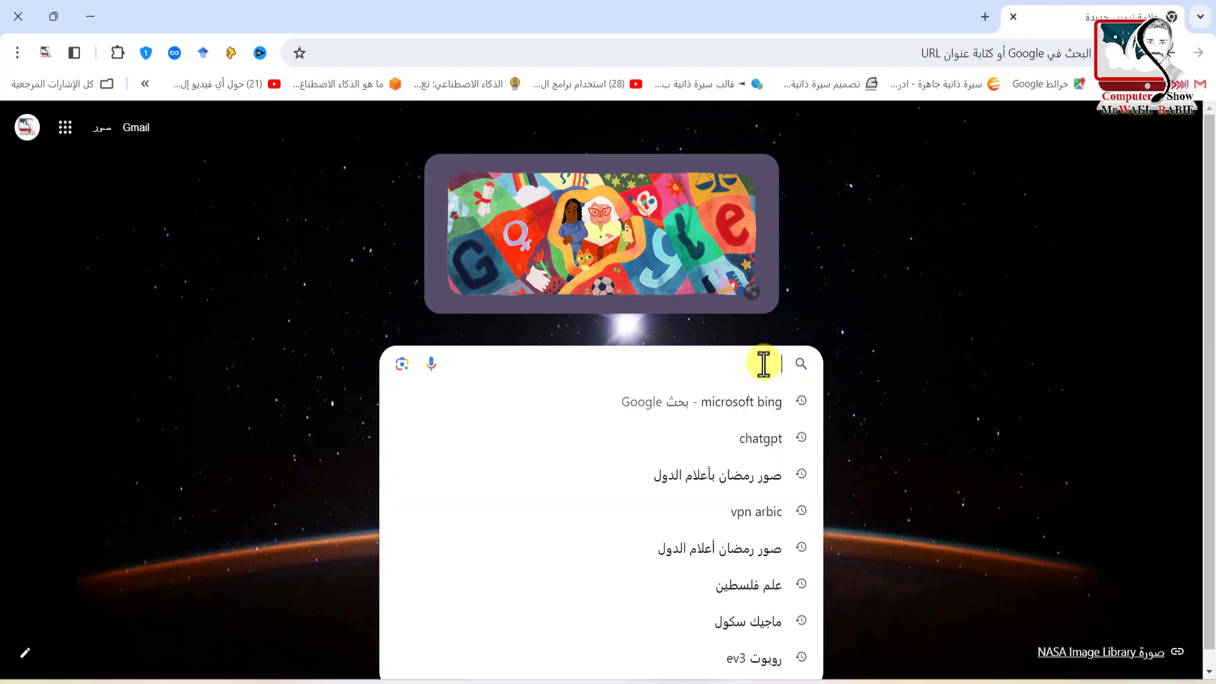
text(امسا)
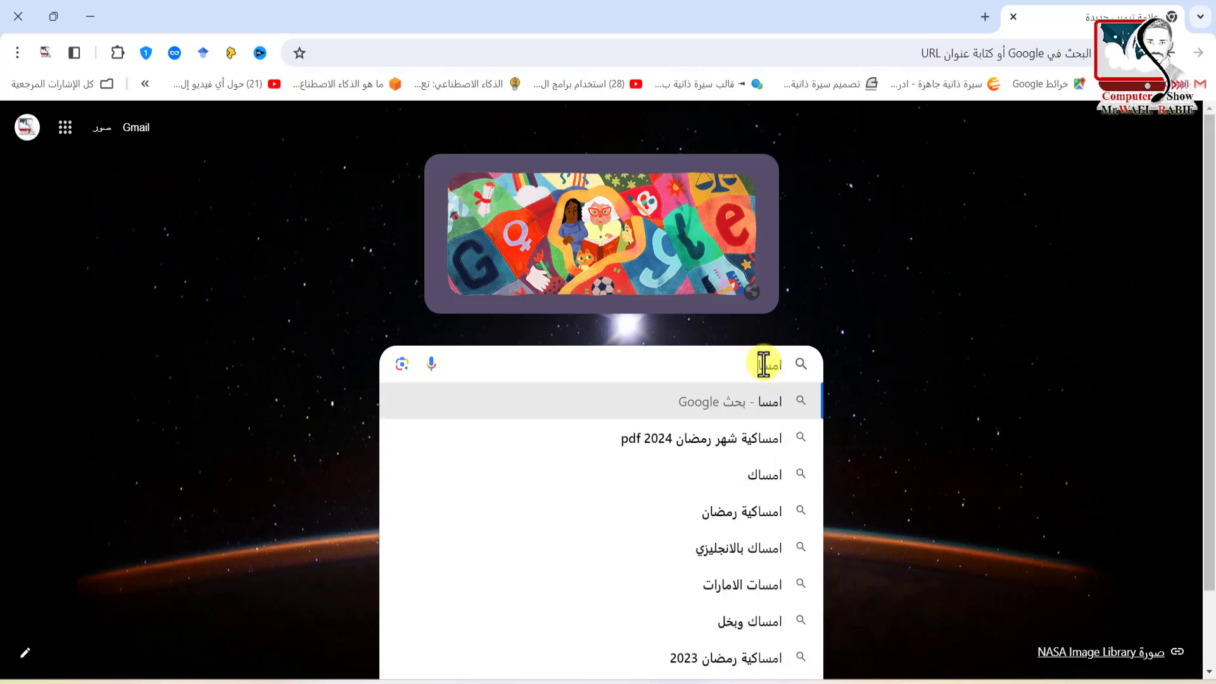
text(كية شهر)
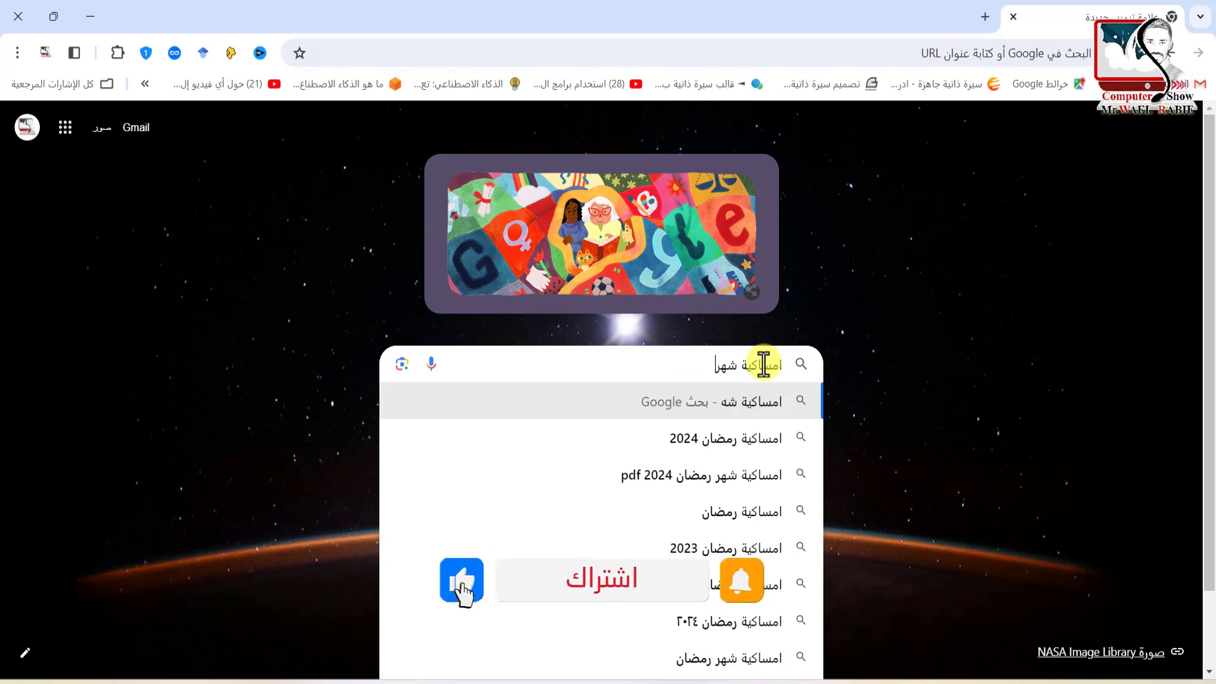
text( رم)
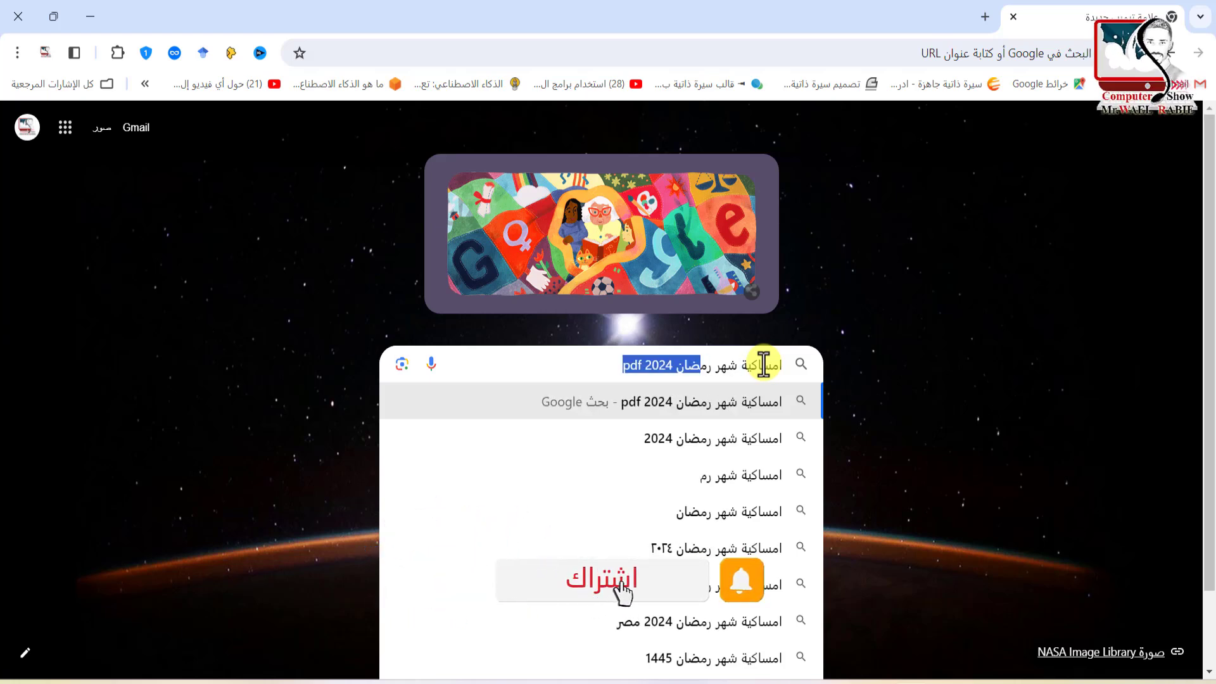
text(ضان )
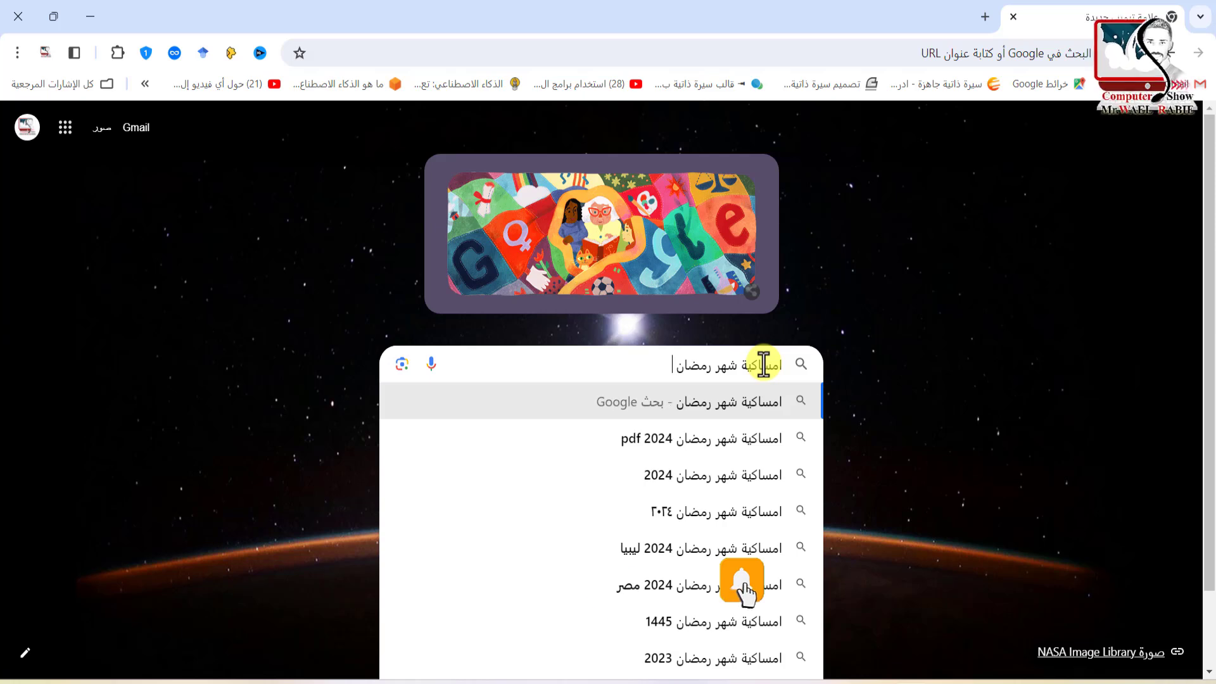
text(2024)
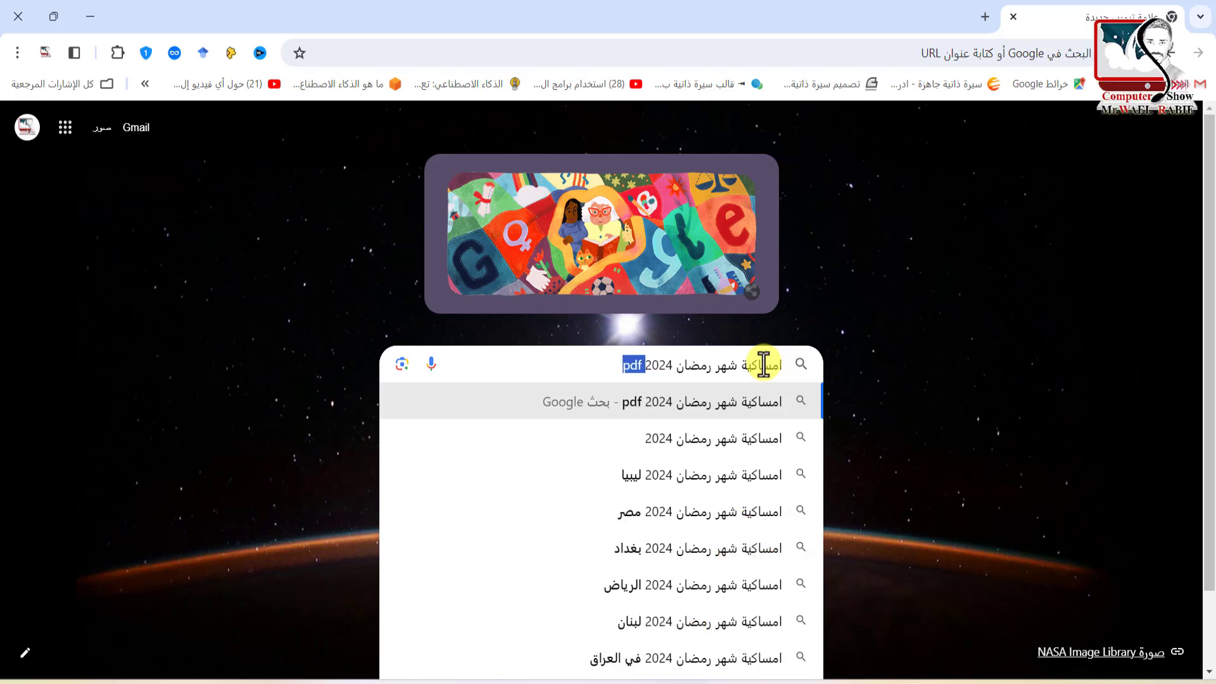
key(BackSpace)
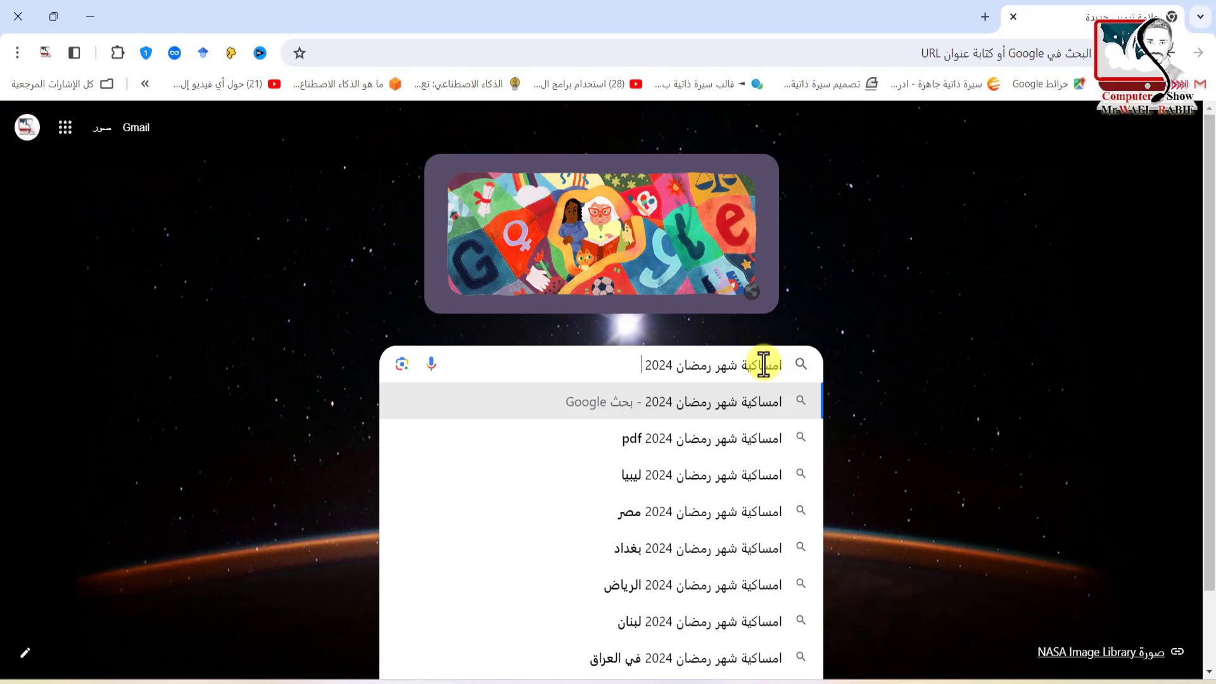
text(ص)
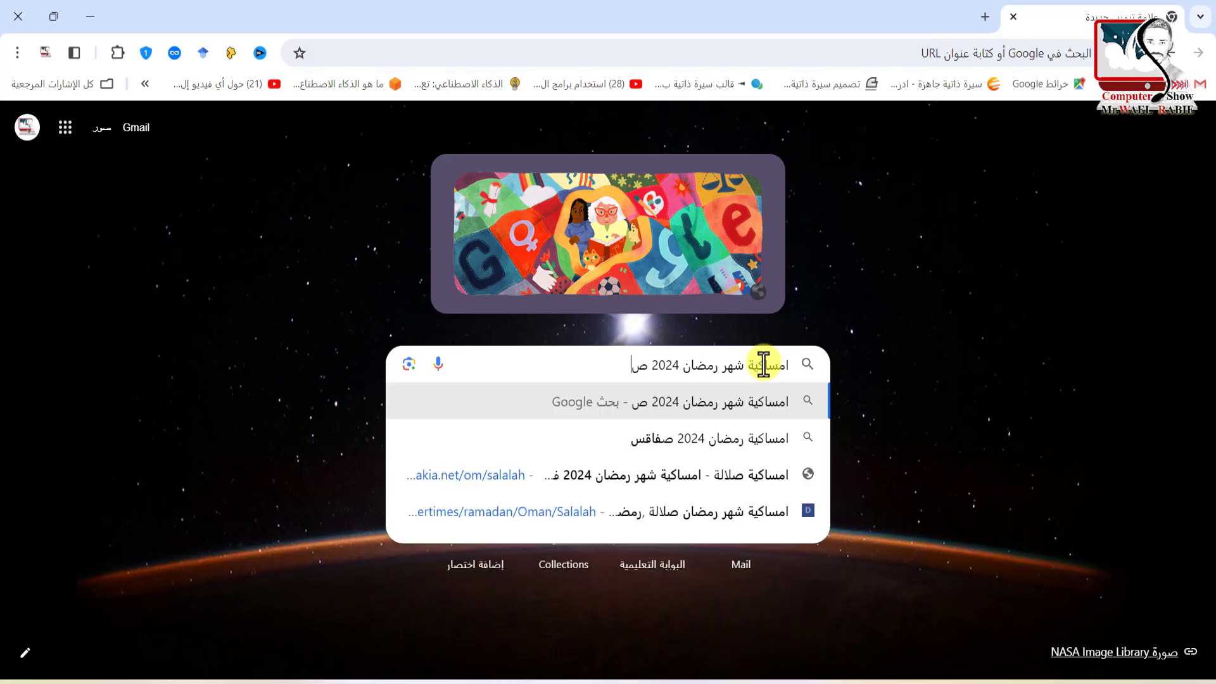
text(بلبة)
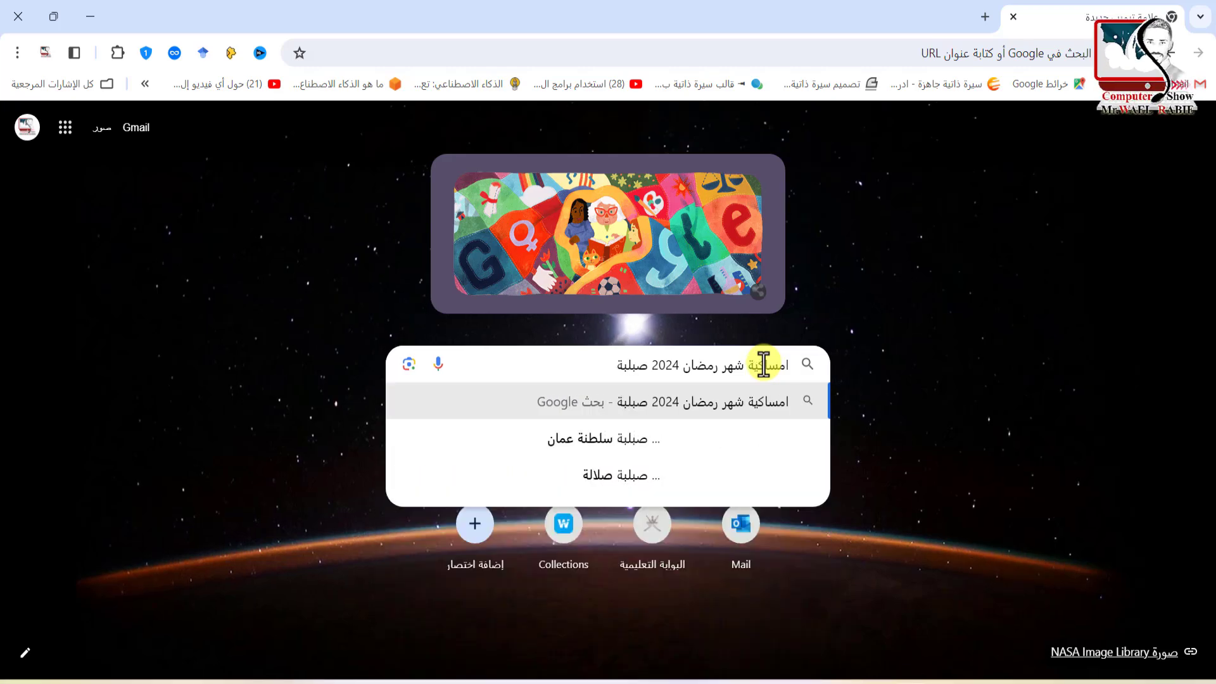
key(BackSpace)
key(BackSpace)
key(BackSpace)
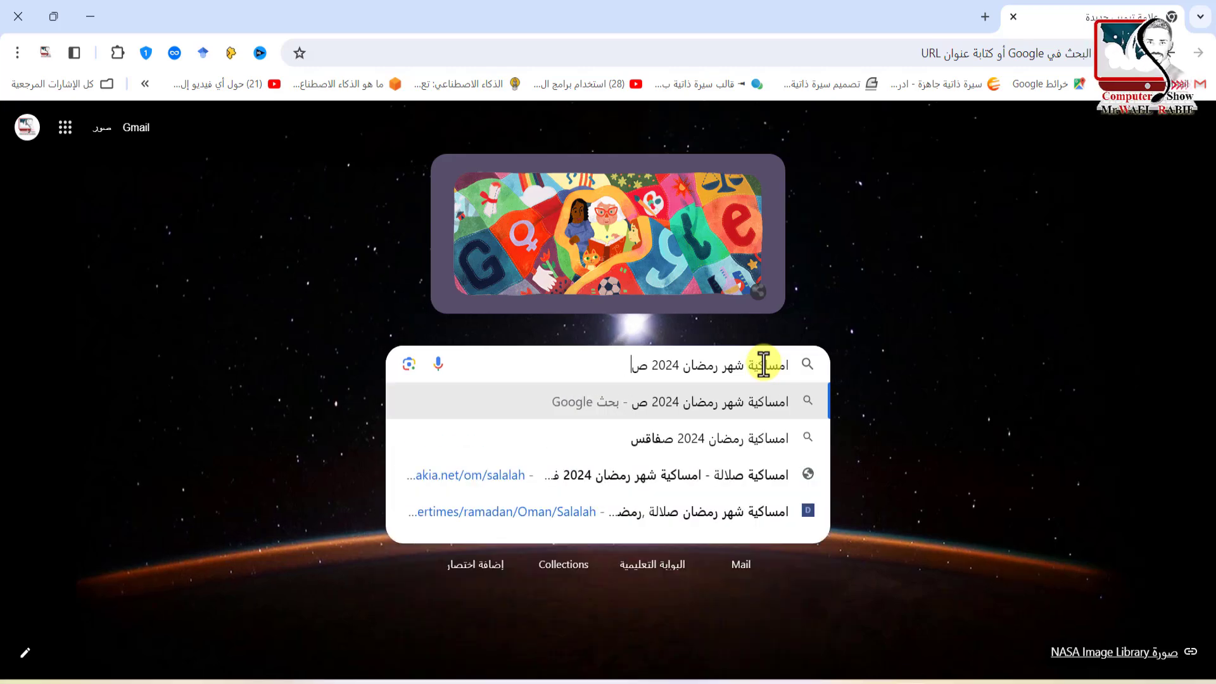
text(لالة)
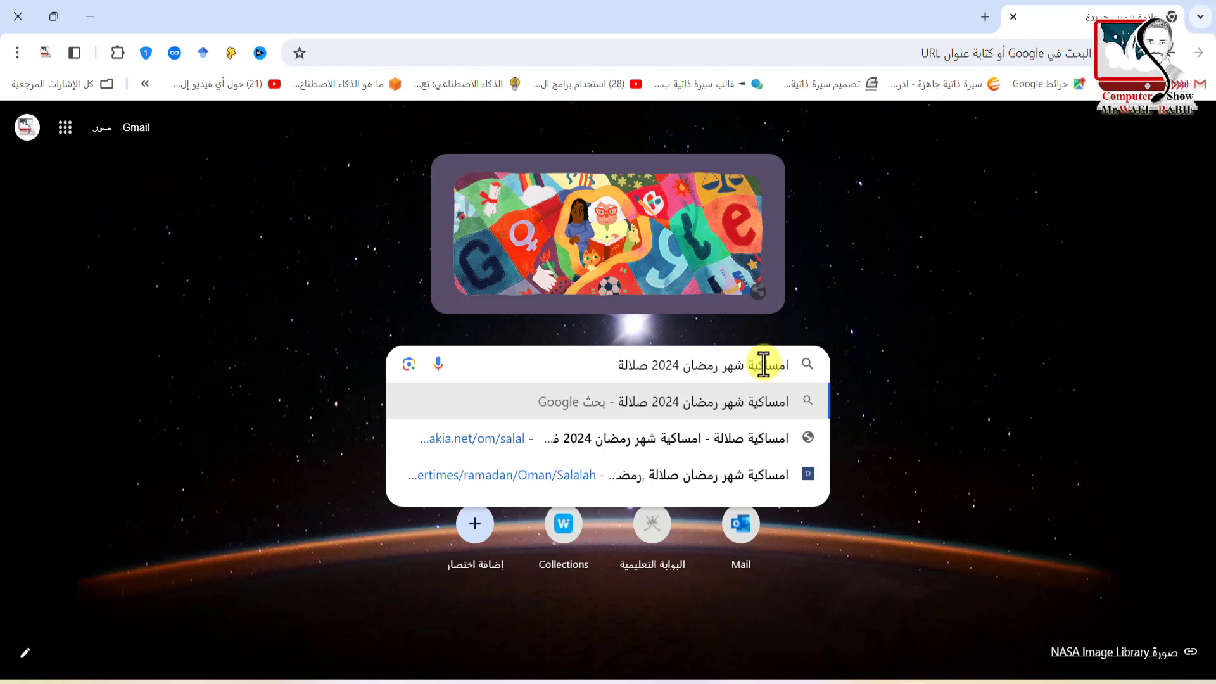
key(Return)
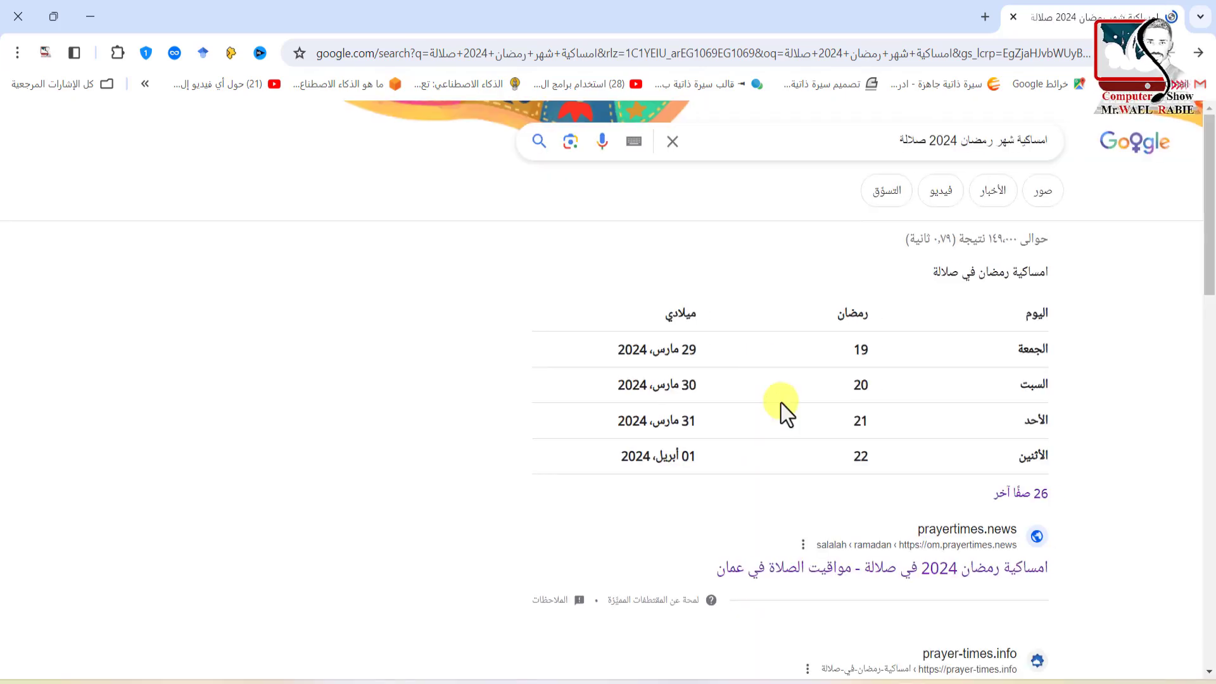
Open the prayertimes.news Salalah Ramadan result and close the advertisement covering its timetable
scroll(854, 538, down, 1)
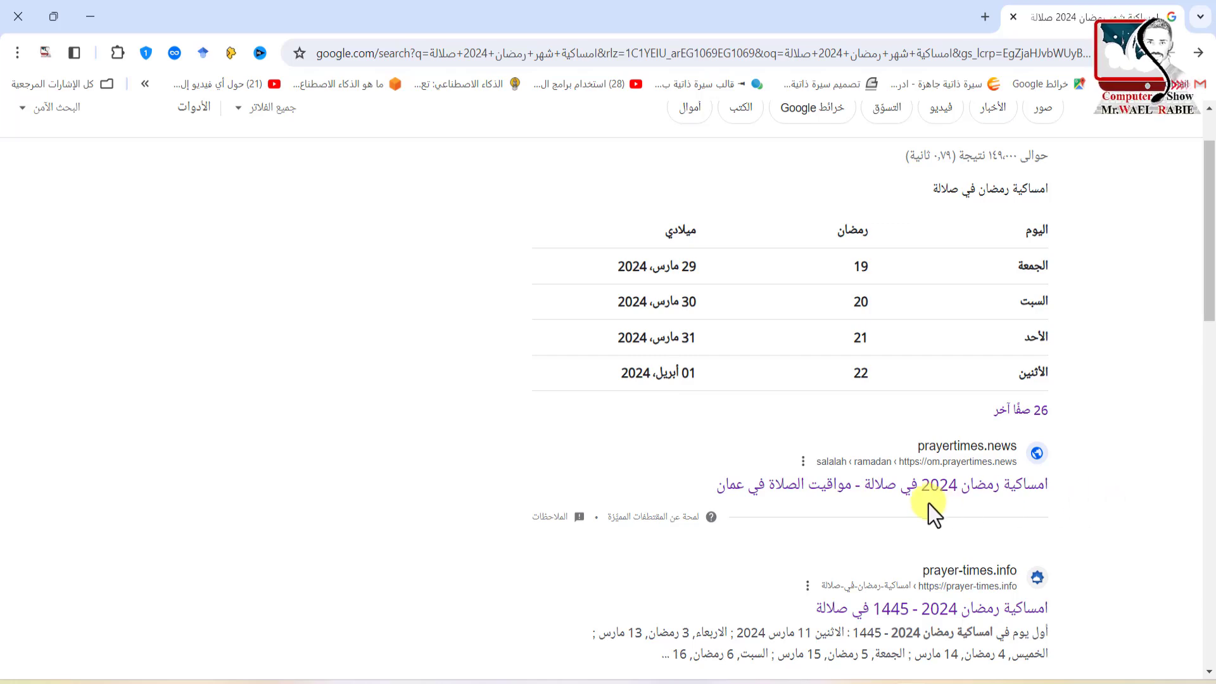
click(912, 489)
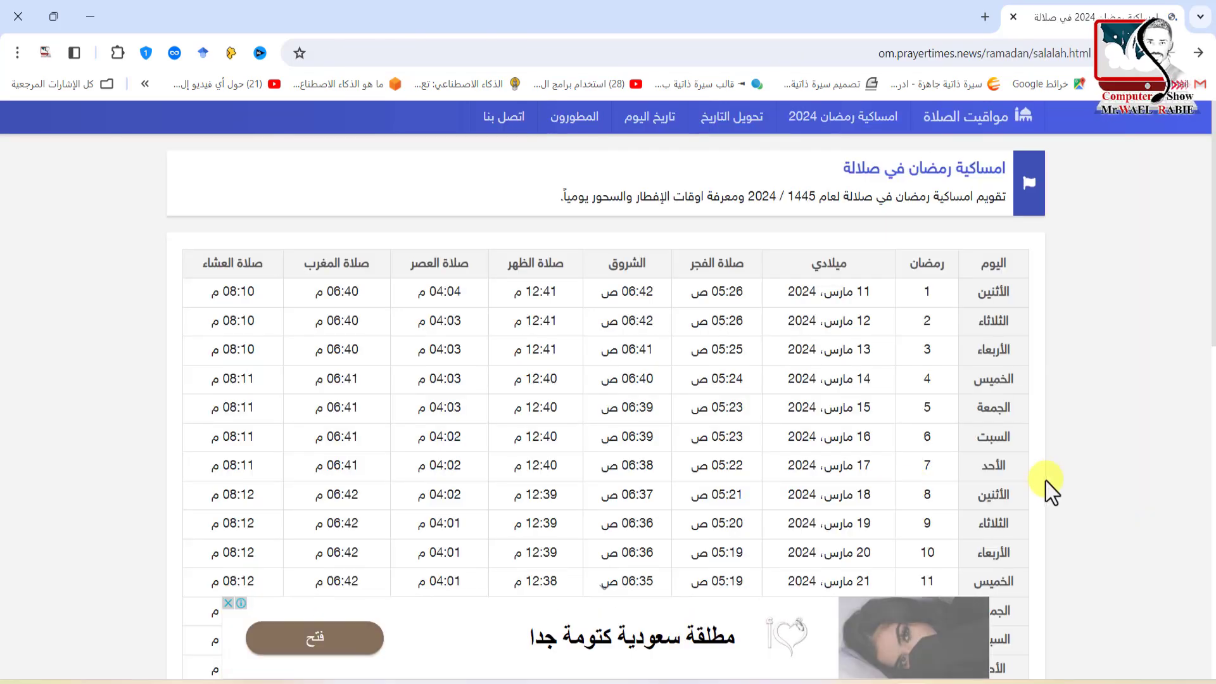
scroll(1054, 484, down, 5)
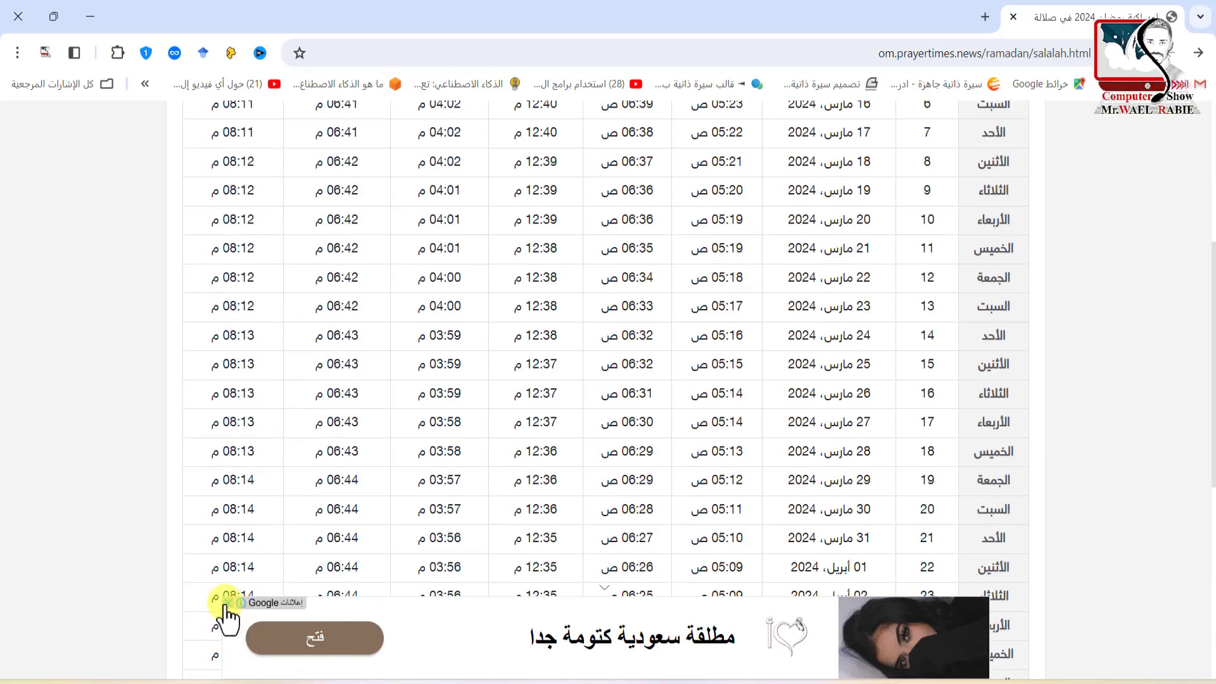
click(228, 602)
scroll(906, 522, up, 5)
scroll(906, 518, up, 1)
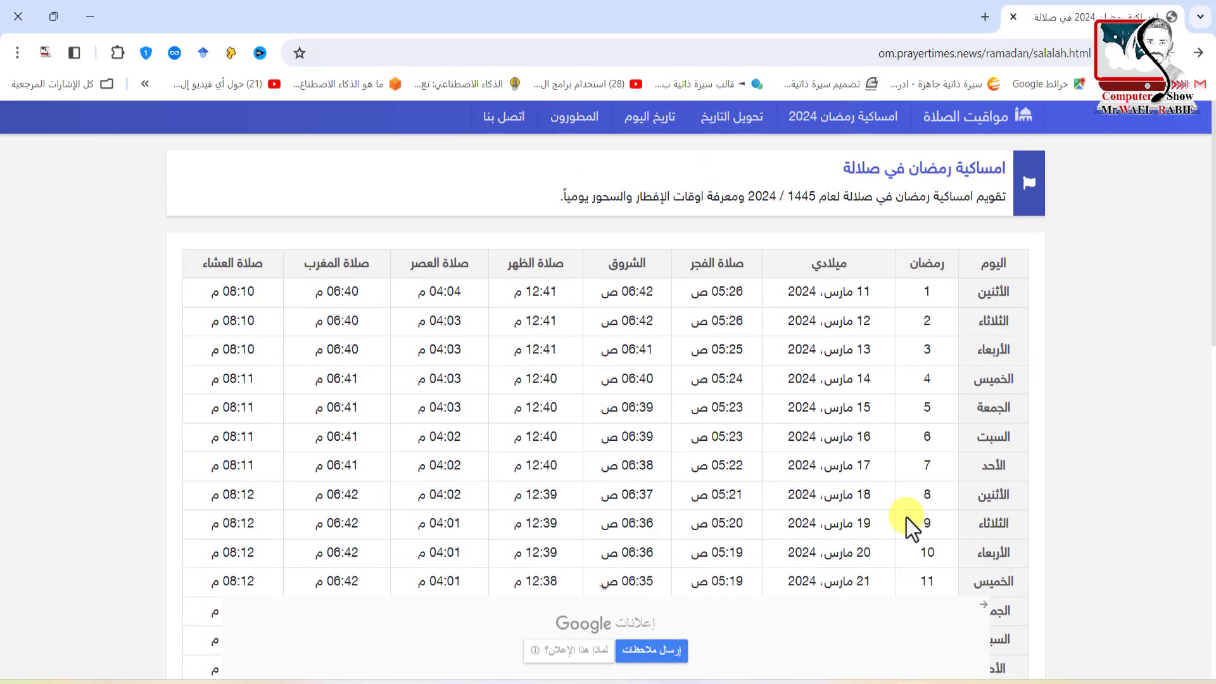
Copy the timetable page's web address and switch to the blank Excel workbook
mouse_move(1006, 166)
mouse_down()
mouse_move(844, 168)
mouse_move(767, 198)
mouse_up()
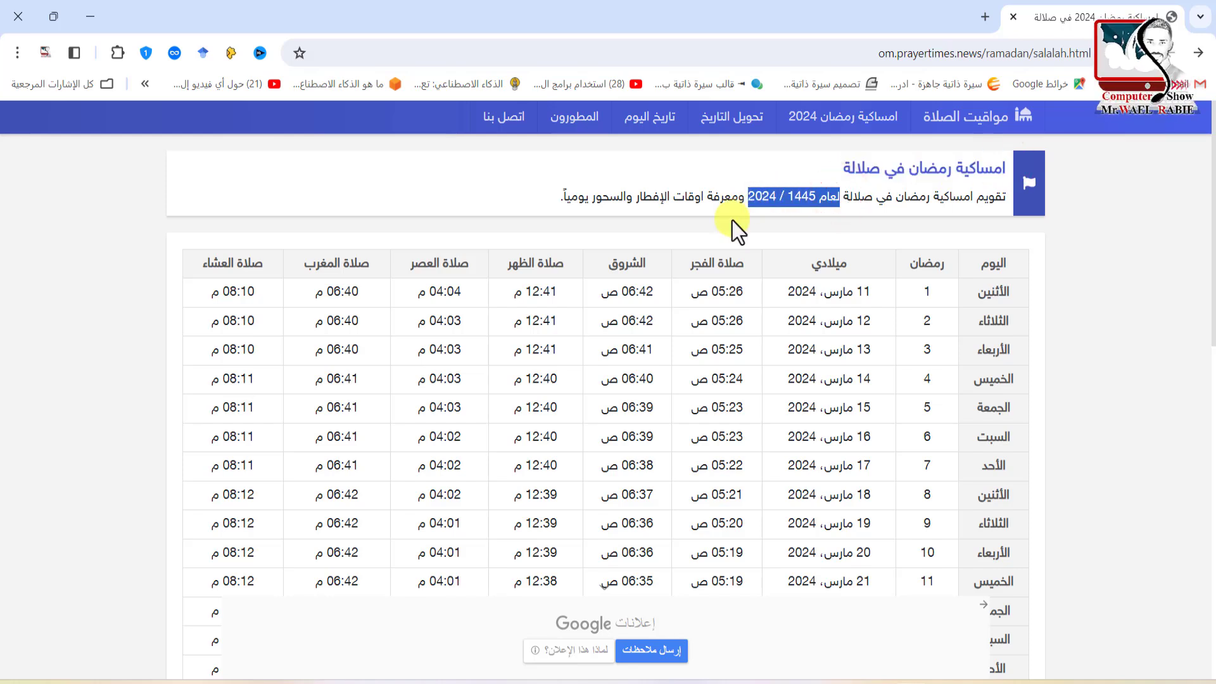
click(831, 213)
click(1001, 54)
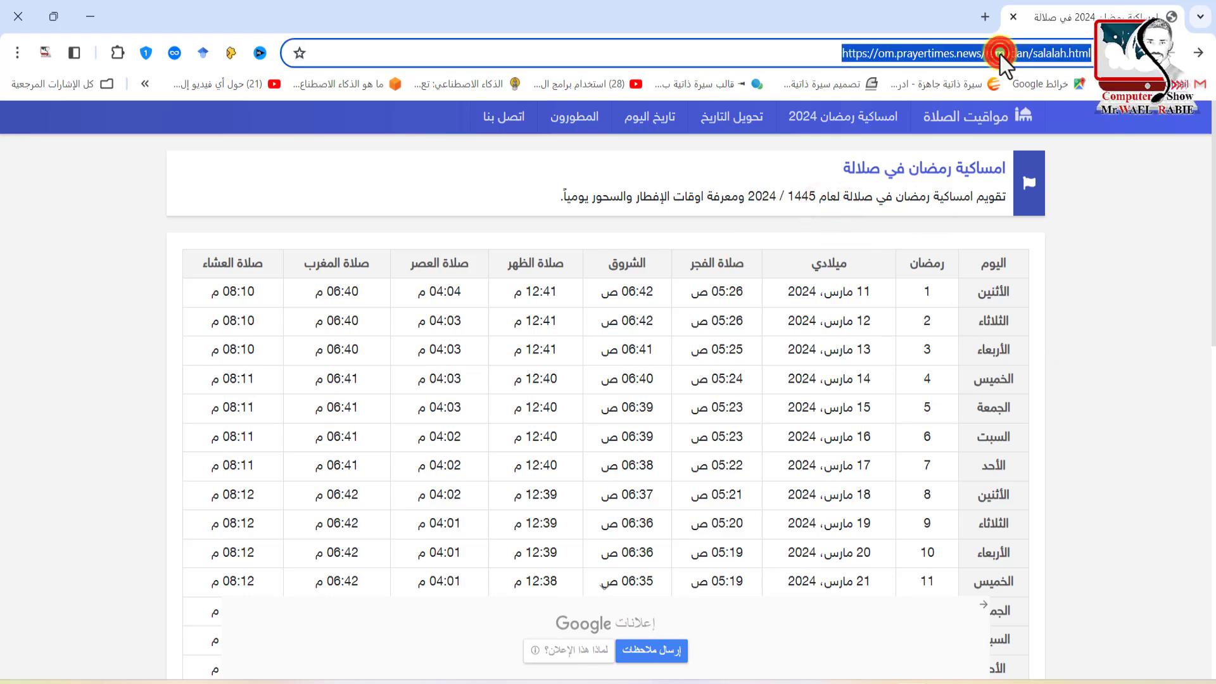
right_click(1000, 54)
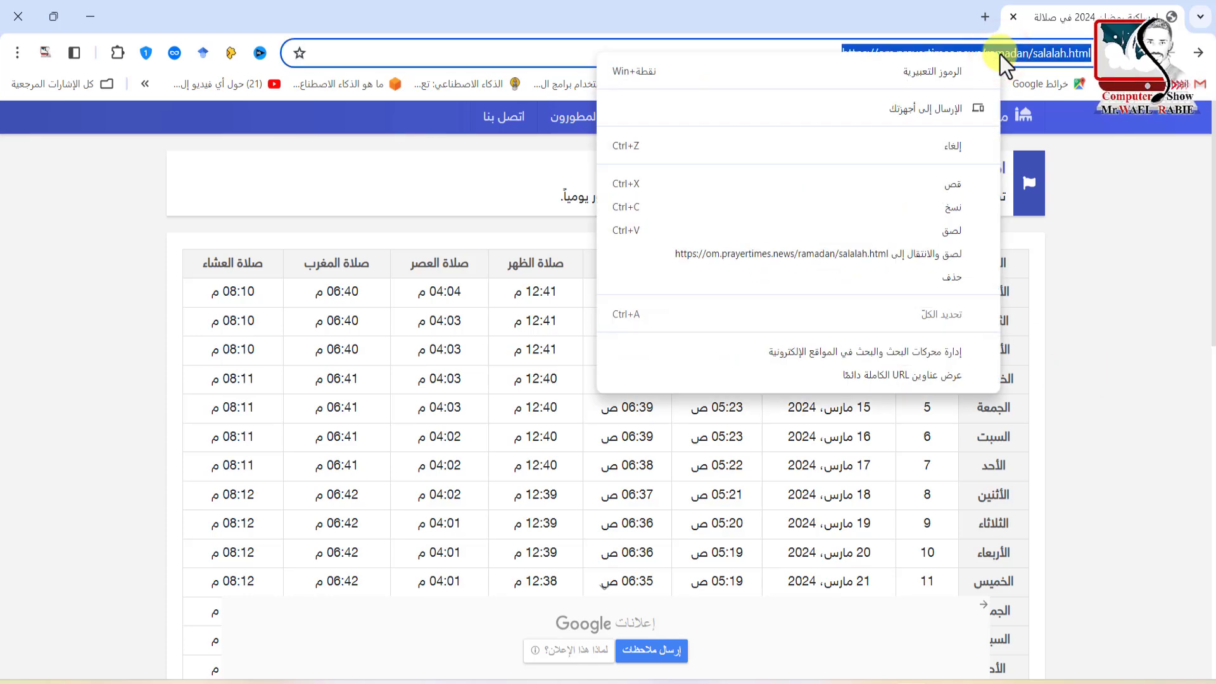
click(964, 211)
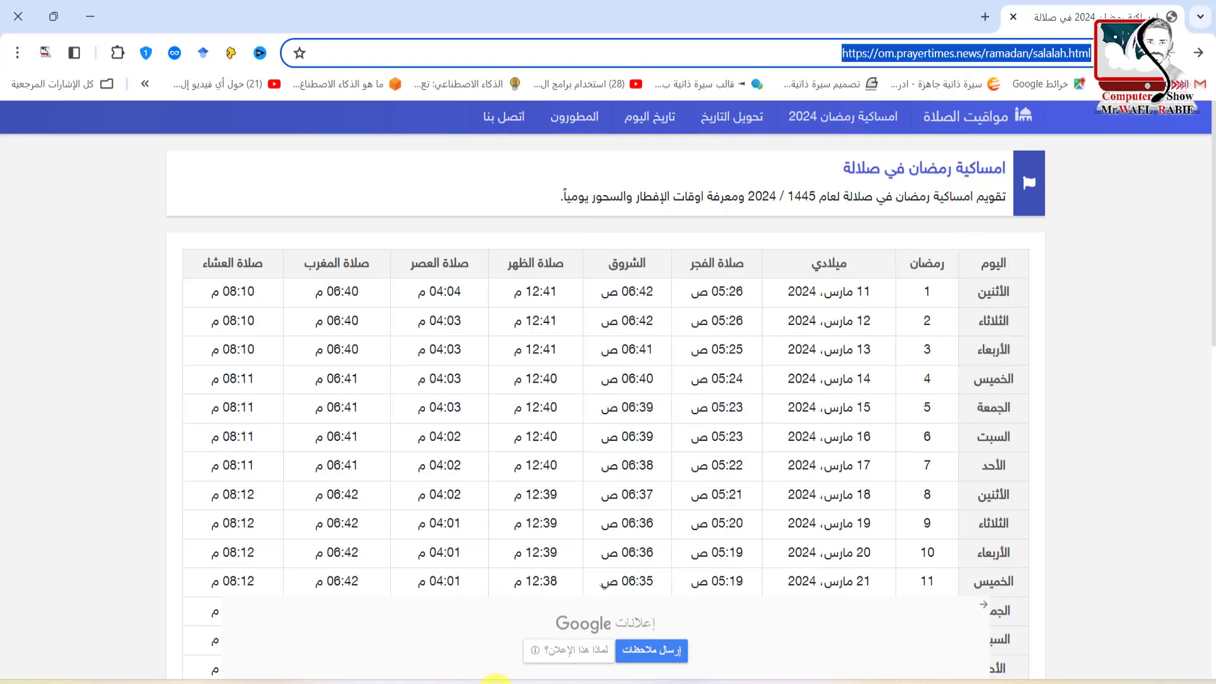
click(488, 675)
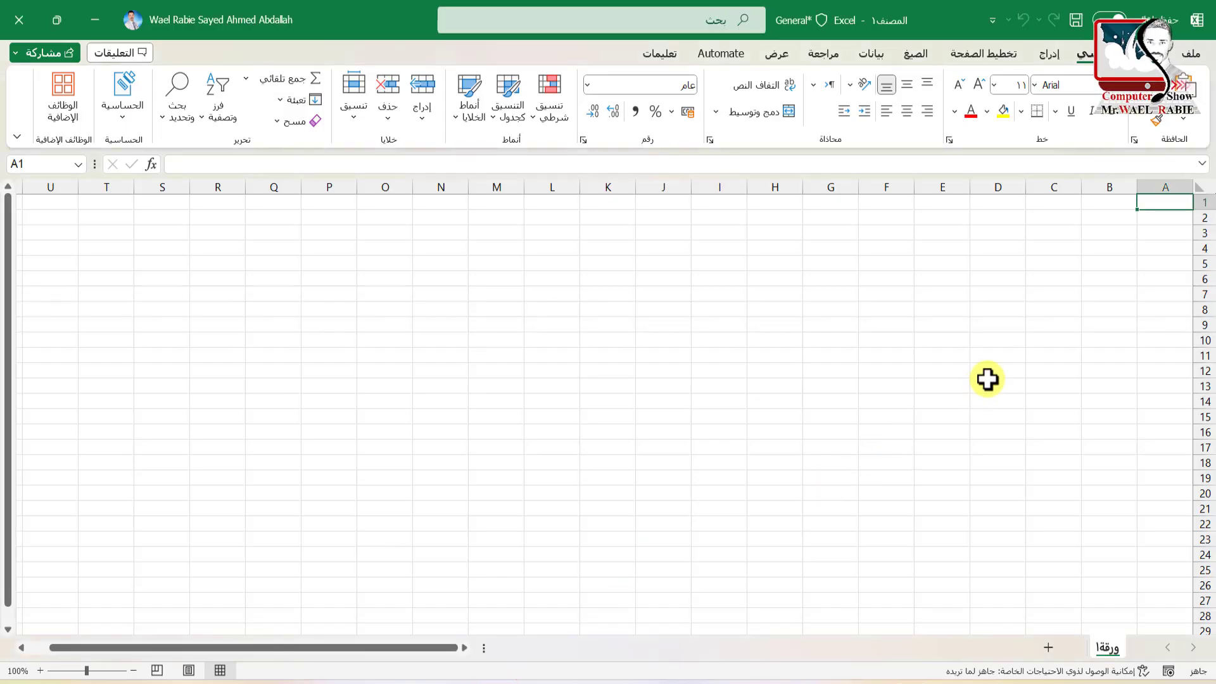
Start a From Web import via Data > Get Data > From Other Sources
click(1008, 335)
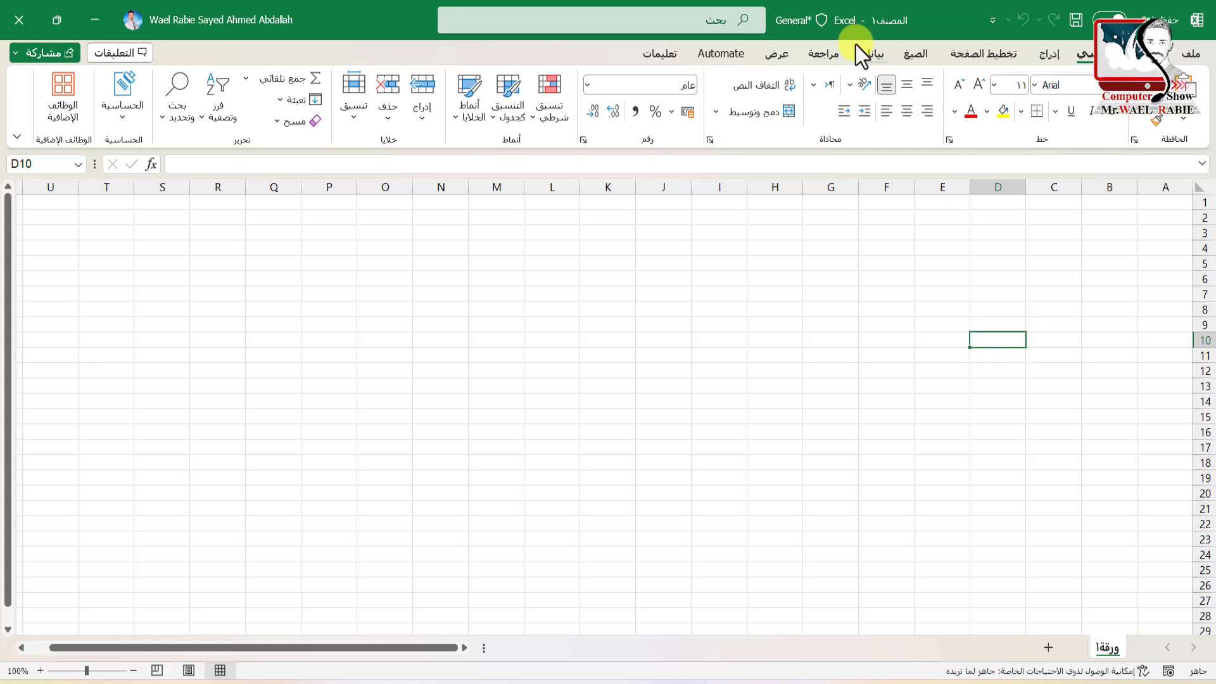
click(874, 55)
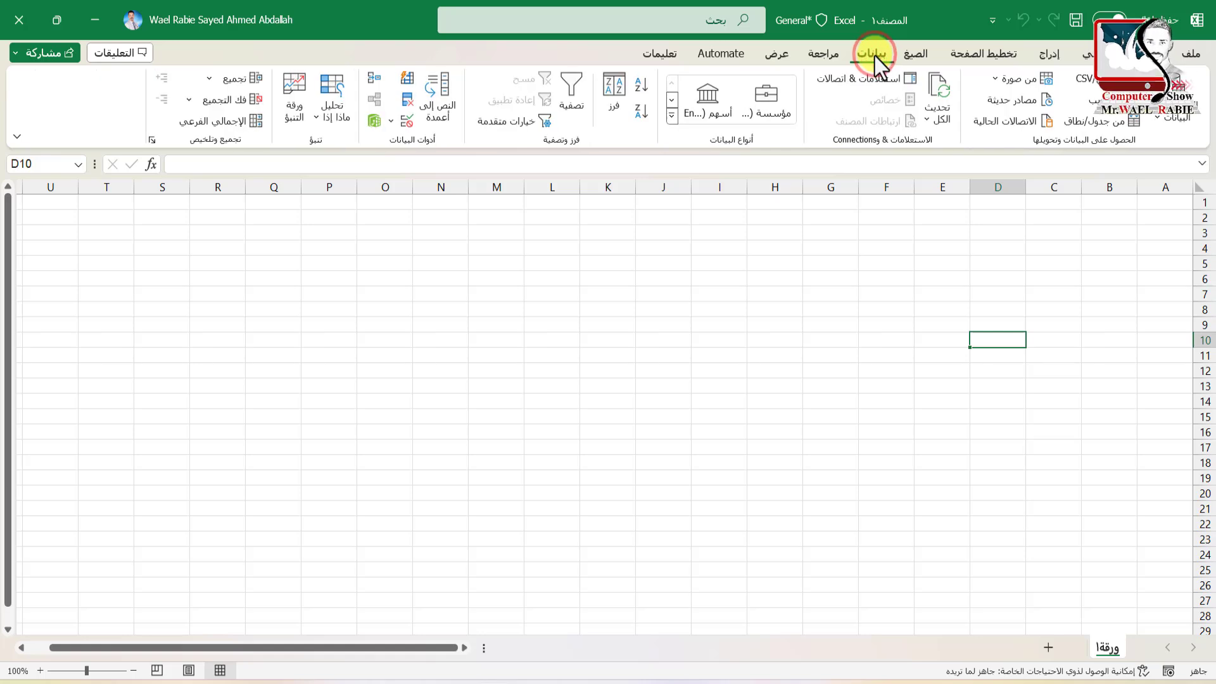
click(1156, 119)
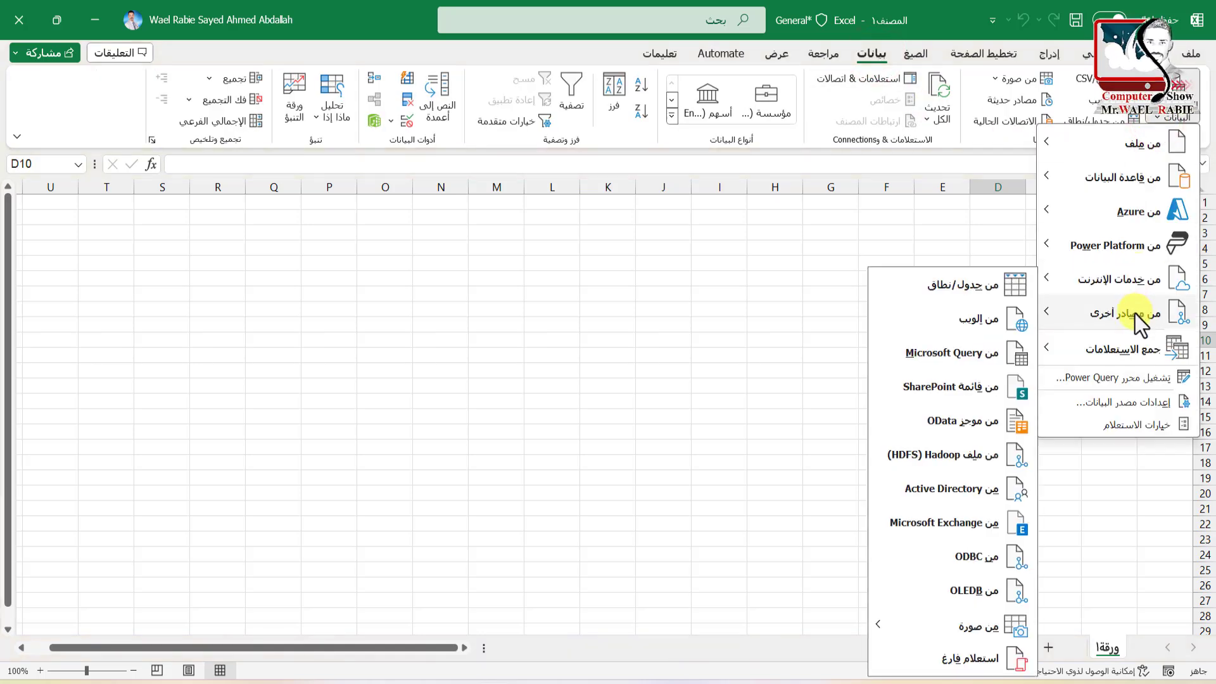
mouse_move(1121, 313)
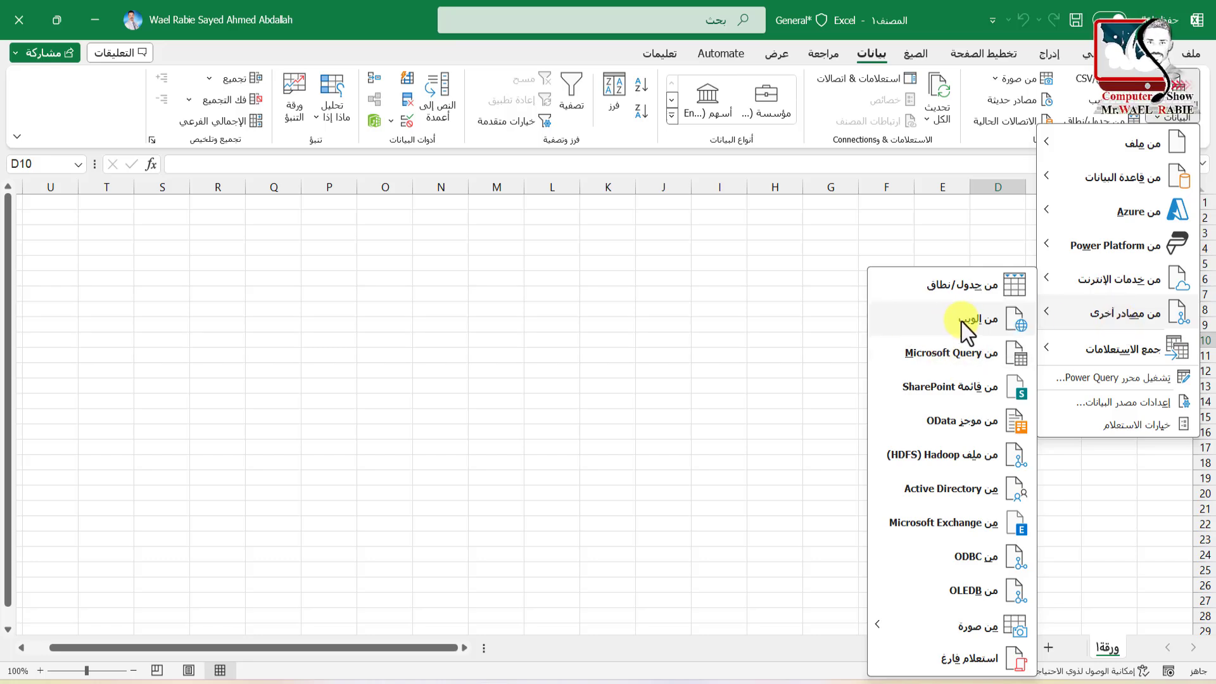
click(970, 322)
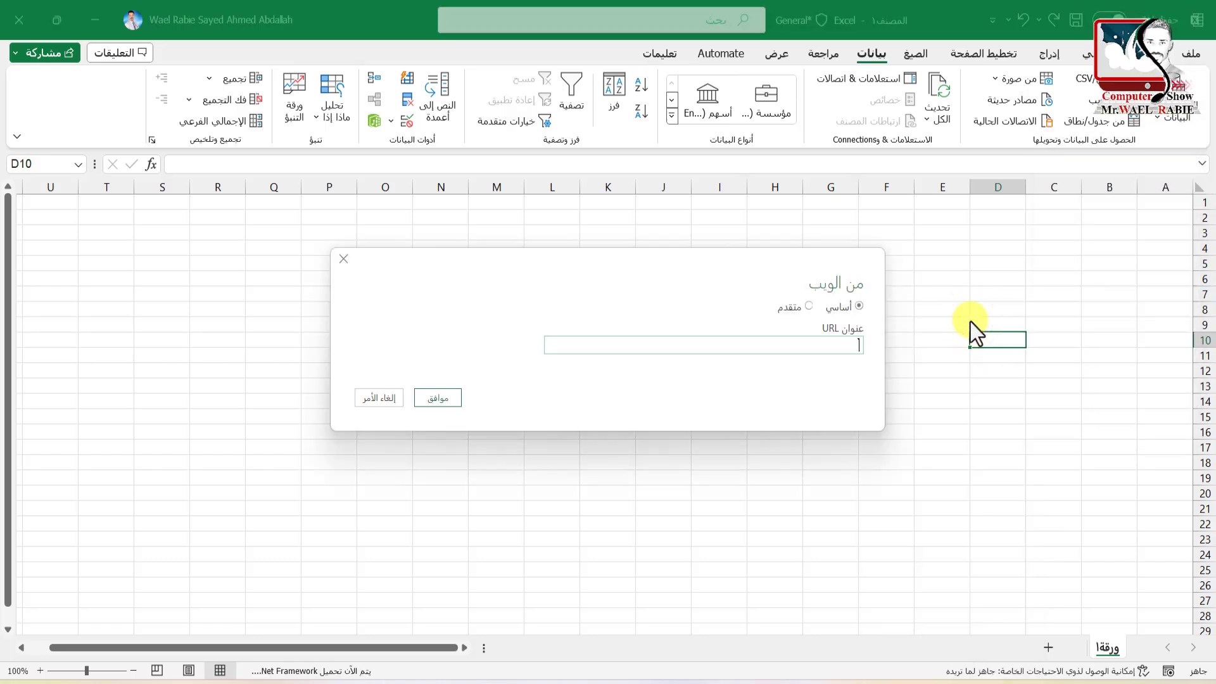
Paste the copied timetable URL into From Web, then preview and load Table 0
right_click(836, 344)
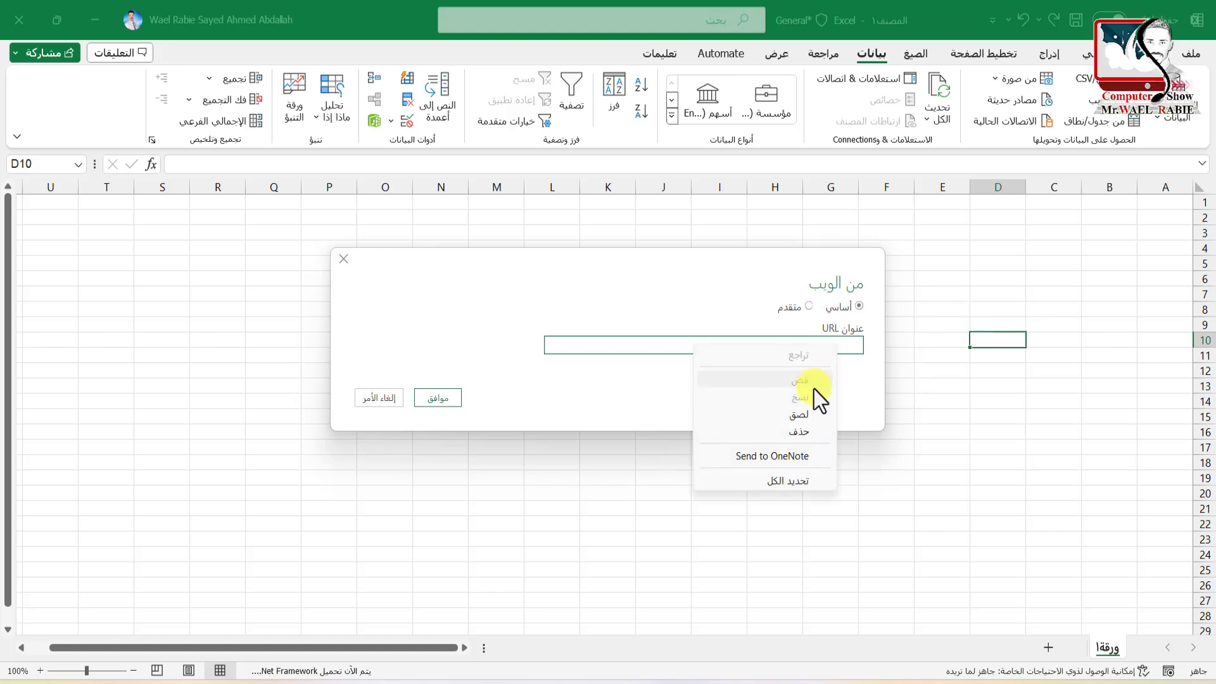
click(799, 415)
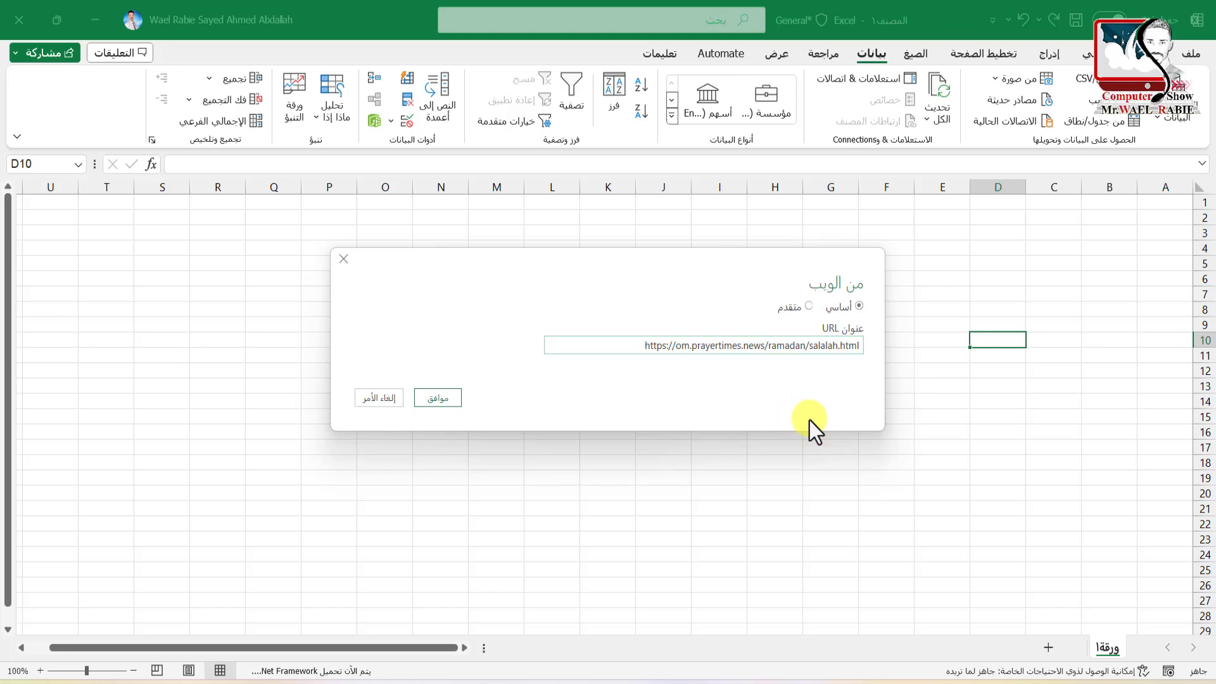
click(443, 400)
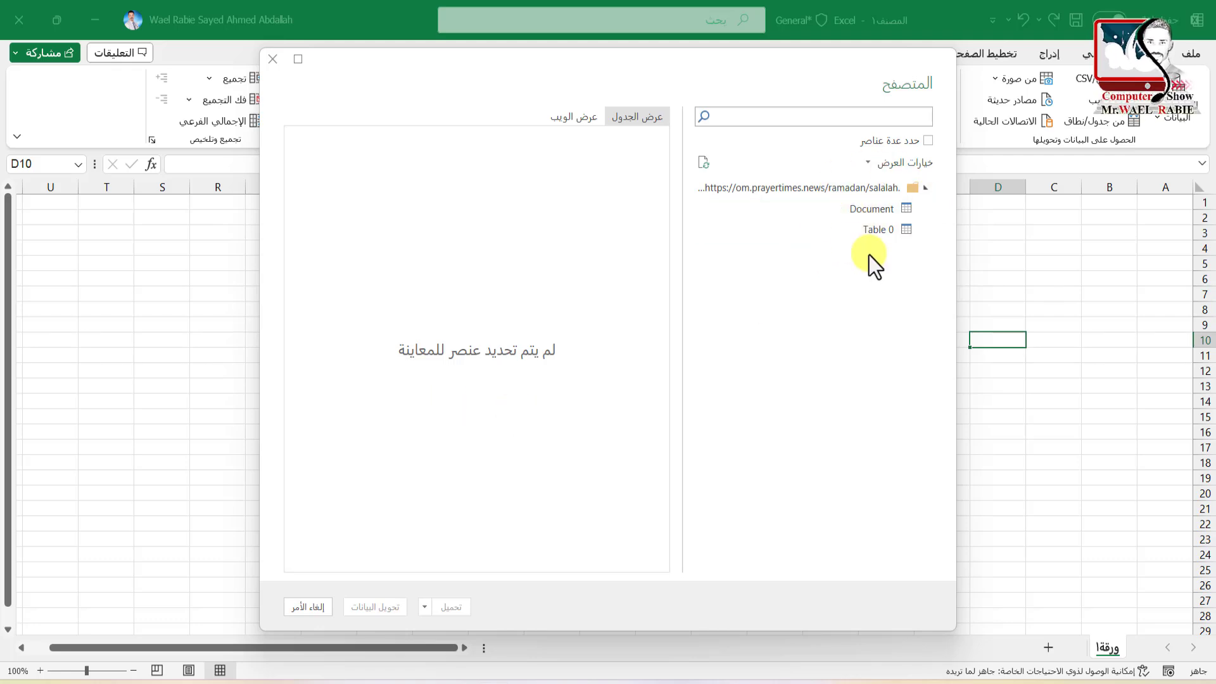
click(872, 231)
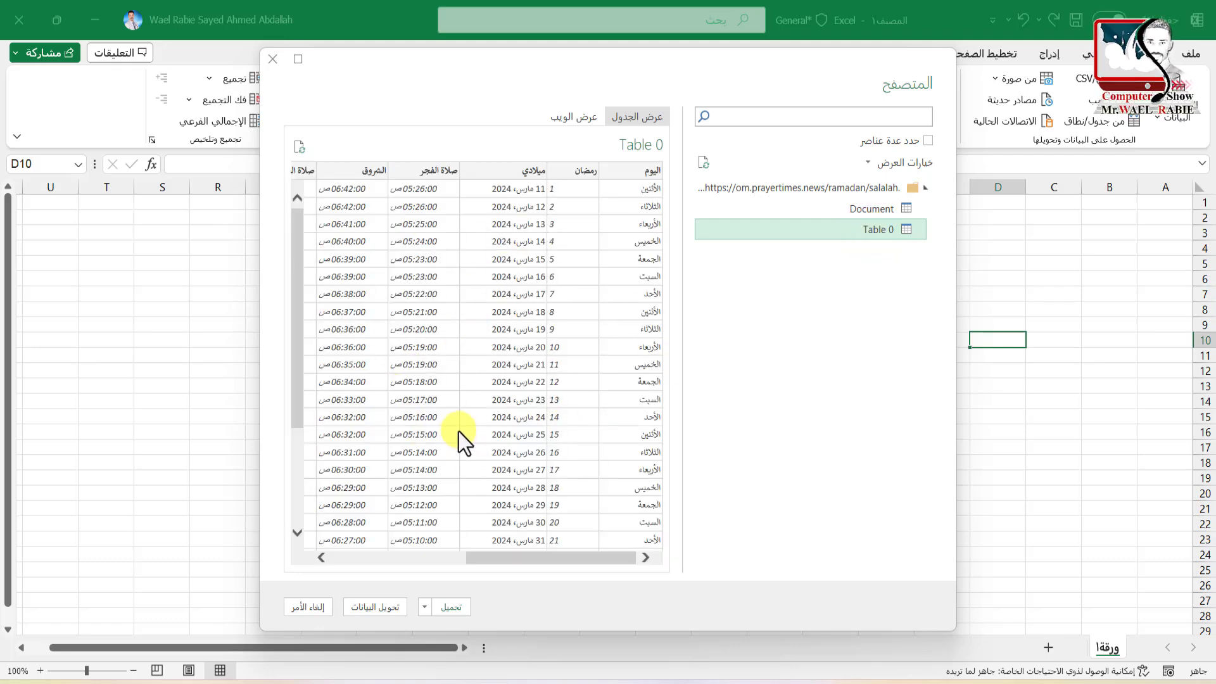
click(454, 608)
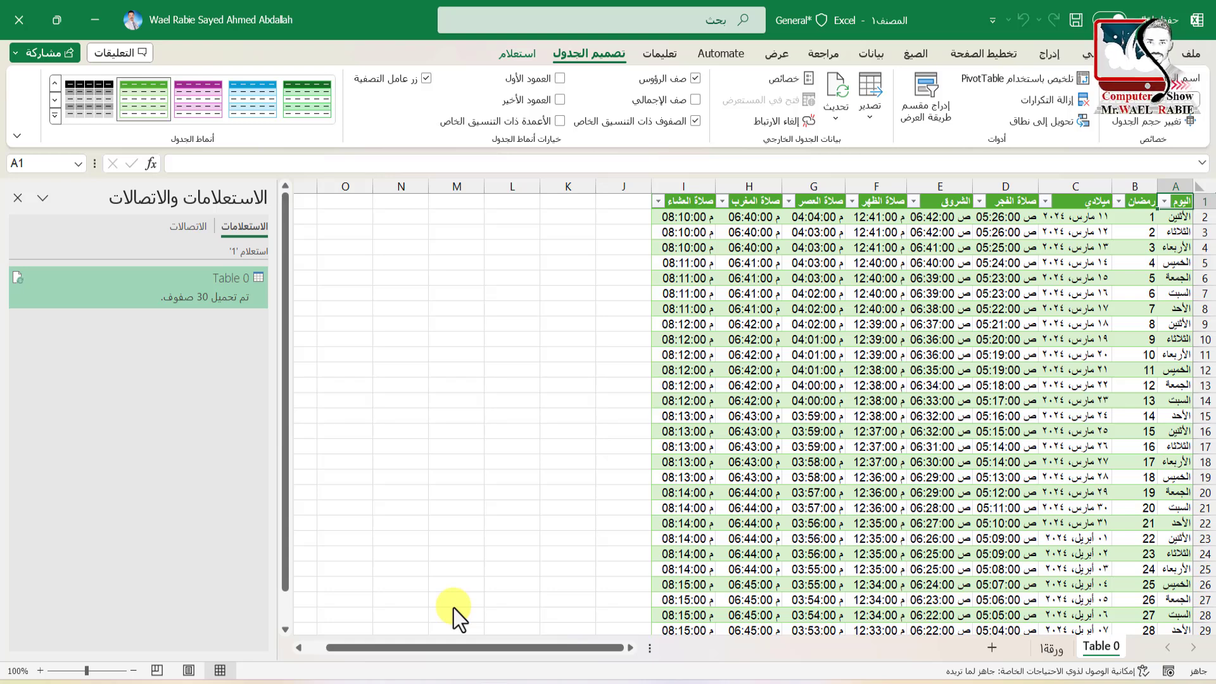
Close the Queries & Connections pane and apply Table Style Medium 2 to Table 0
click(17, 197)
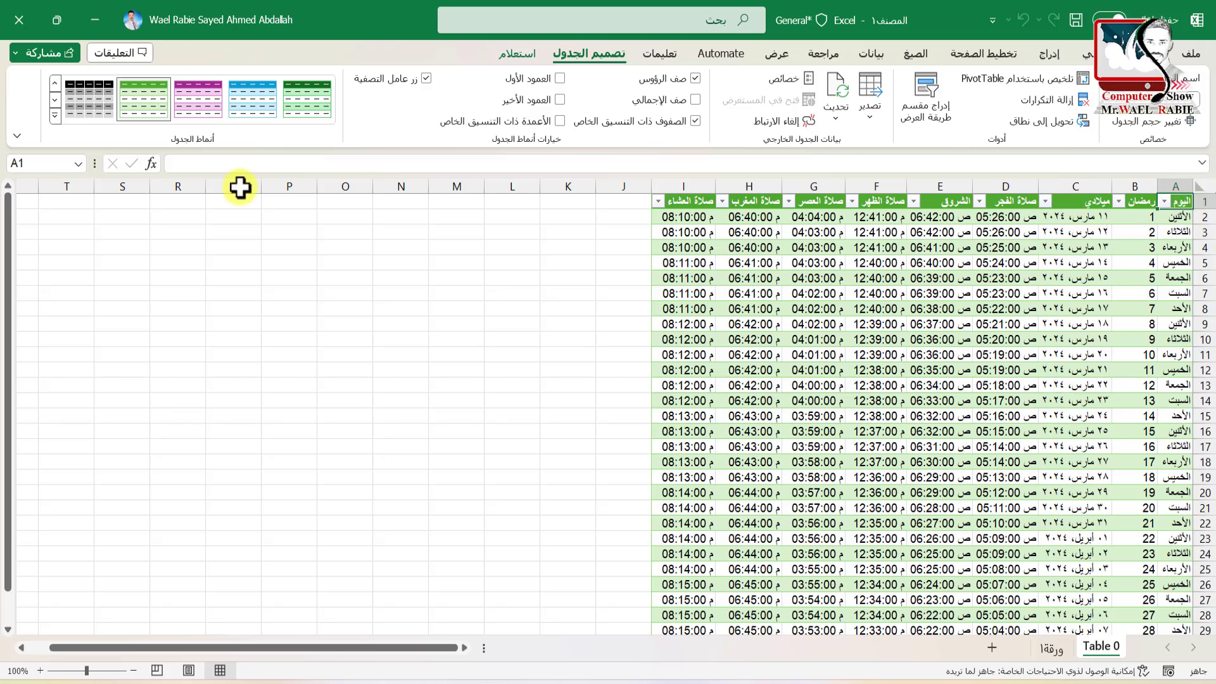
click(54, 117)
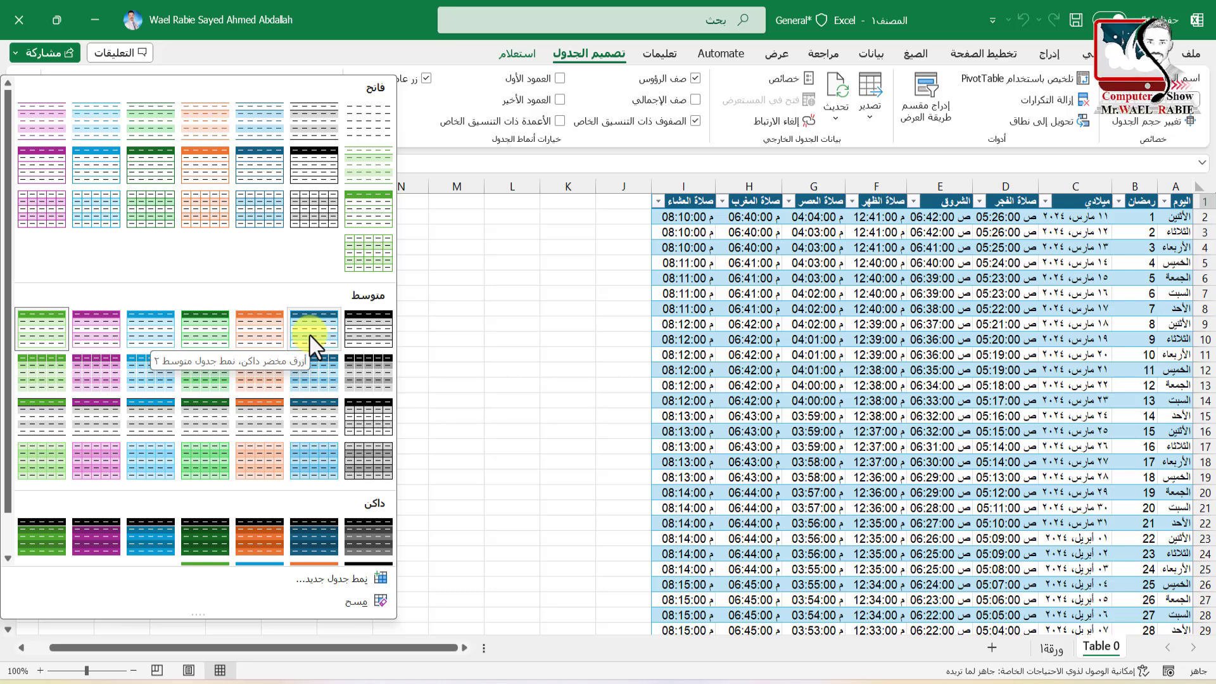
click(310, 335)
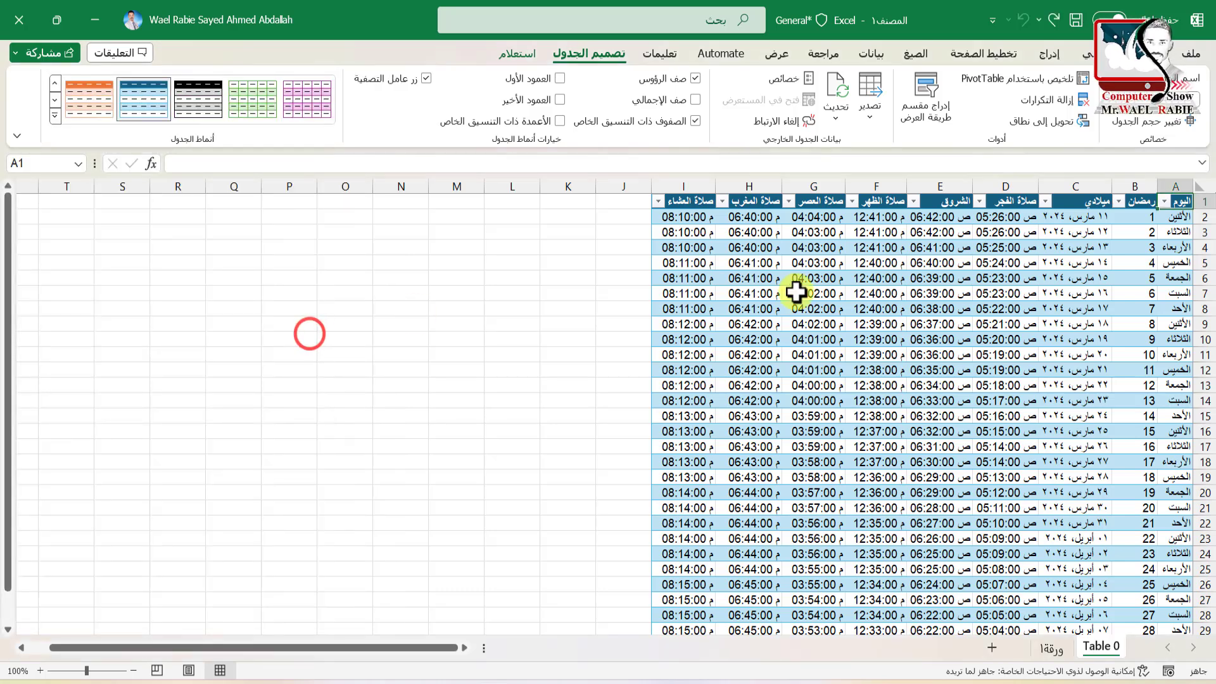
Insert a taller blank row 1 above the table and merge A1:I1 with Merge & Center
click(1209, 203)
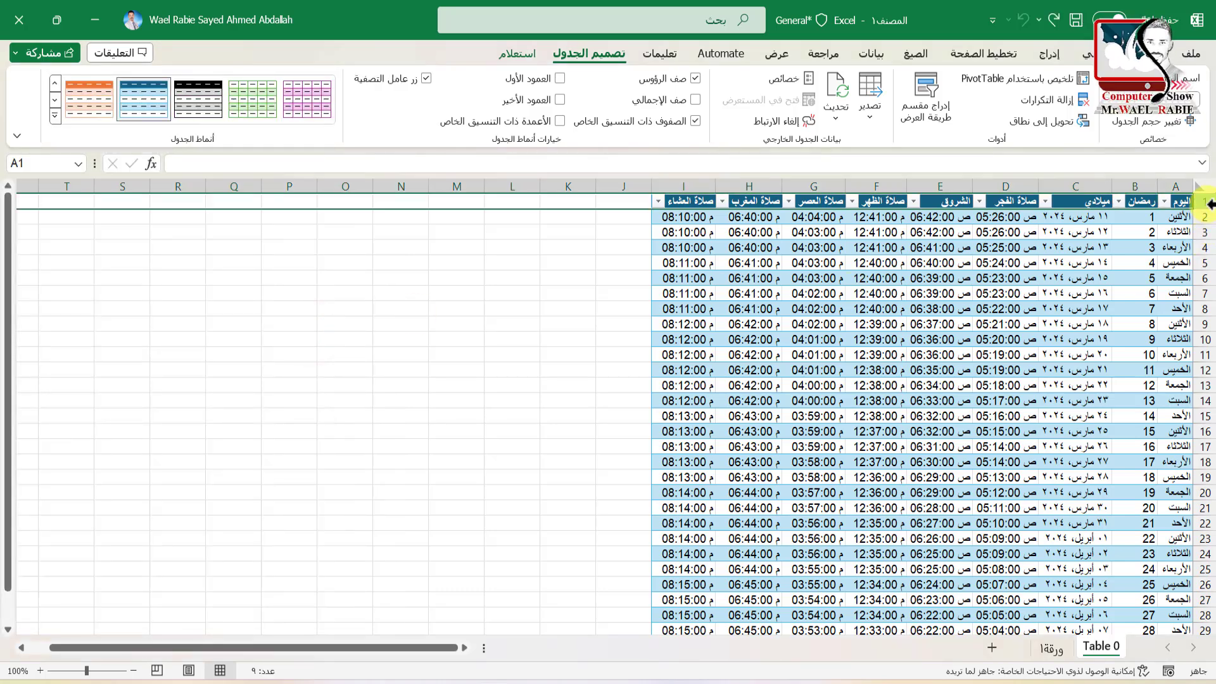
right_click(1208, 204)
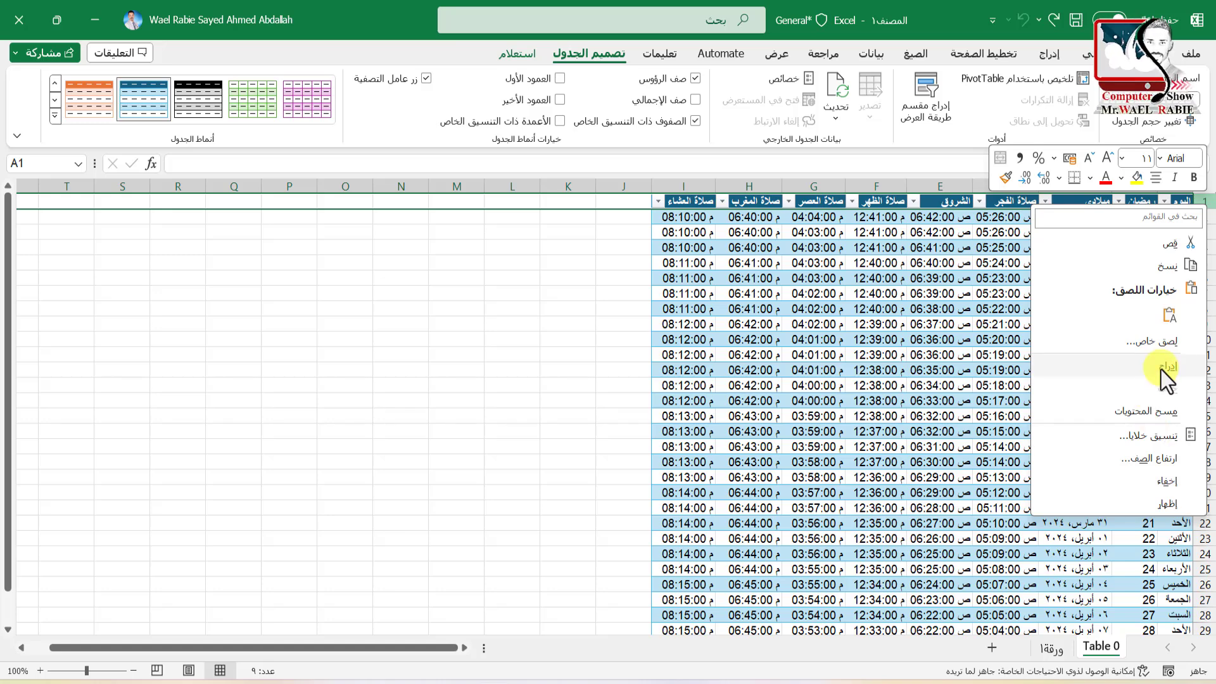
click(1161, 370)
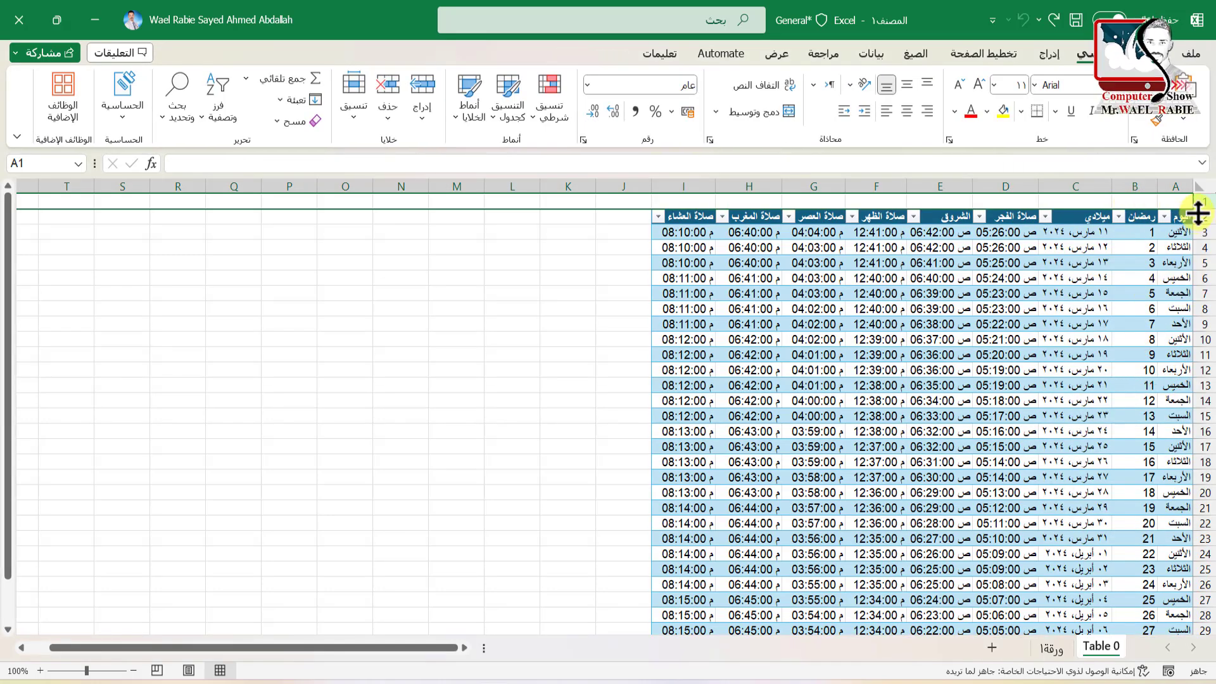
drag(1198, 211, 1197, 233)
drag(1197, 234, 1197, 233)
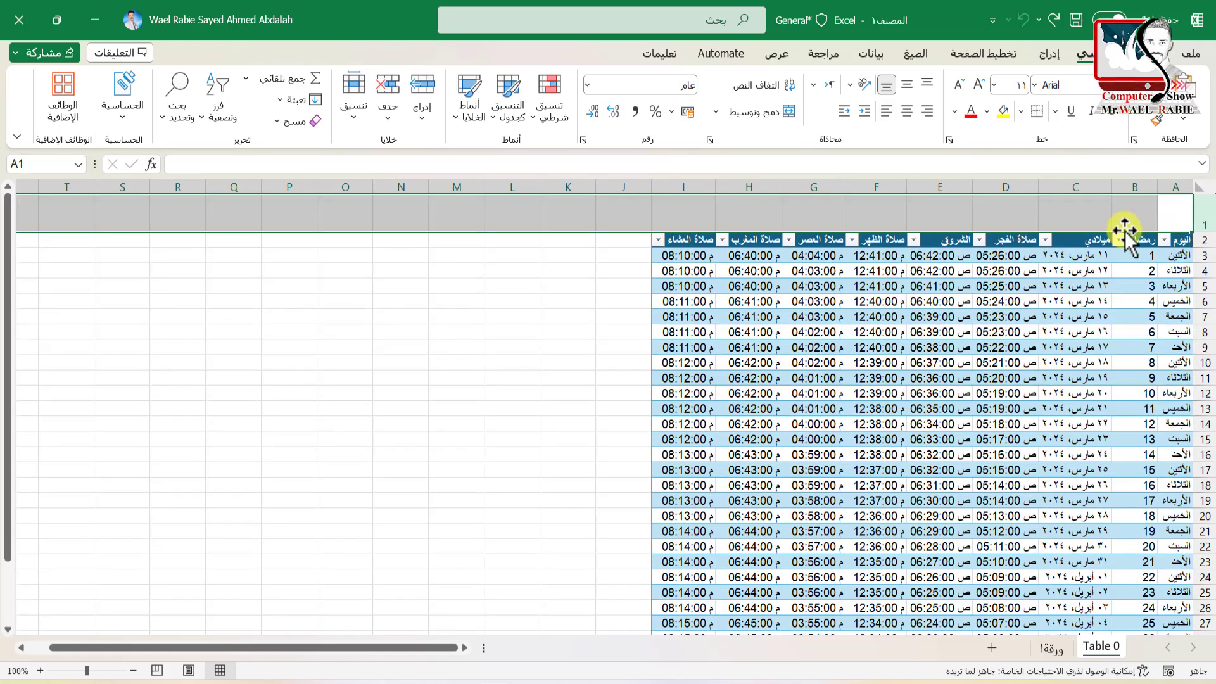
drag(686, 210, 1163, 220)
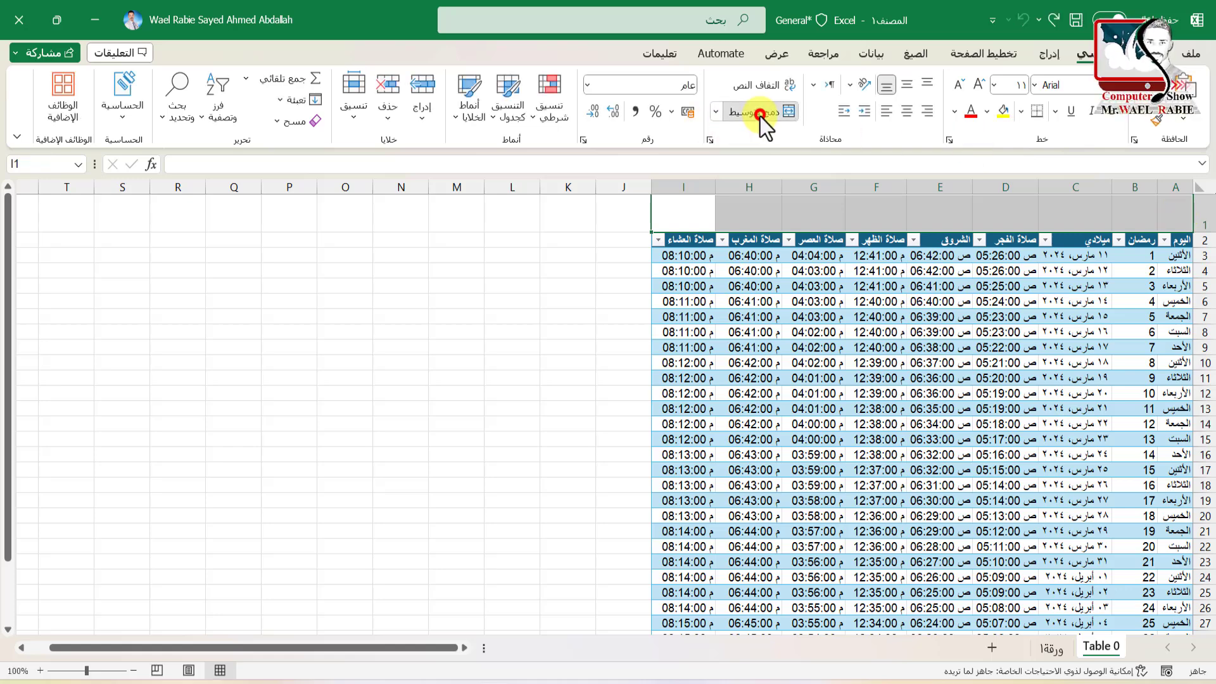
click(759, 112)
Type 'امساكية شهر رمضان المبارك لعام 2024 ميلادية 1445 هجرية - في صلالة' into merged cell A1
double_click(947, 214)
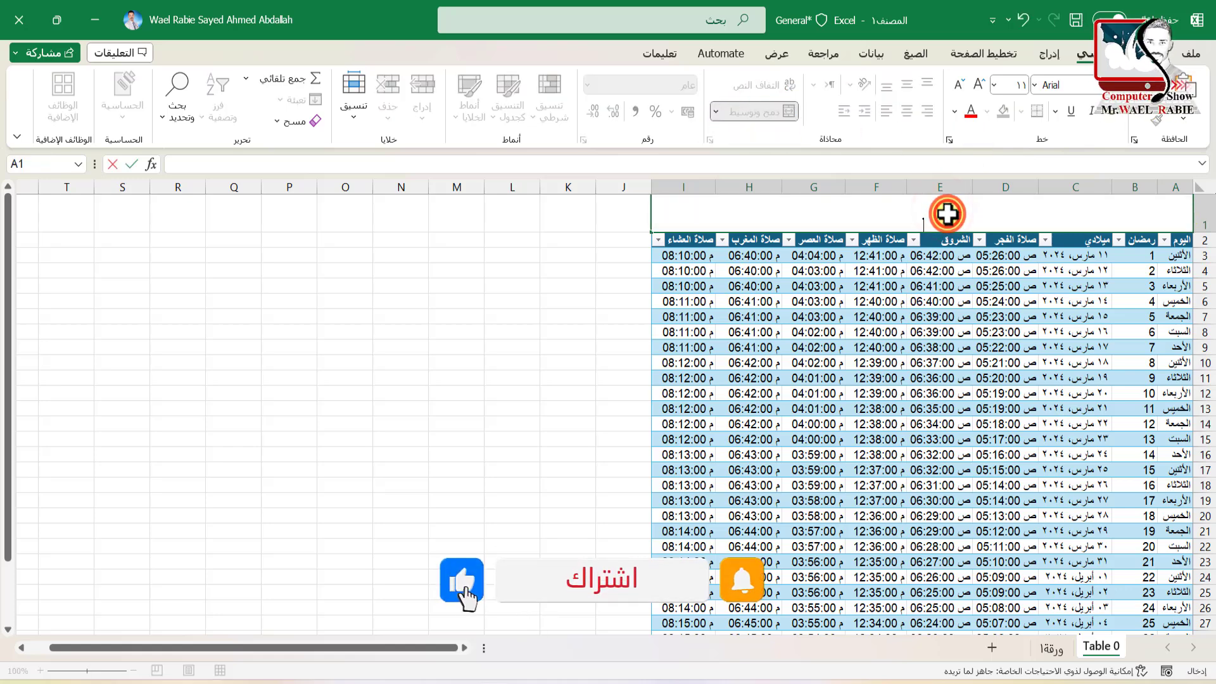
text(ا)
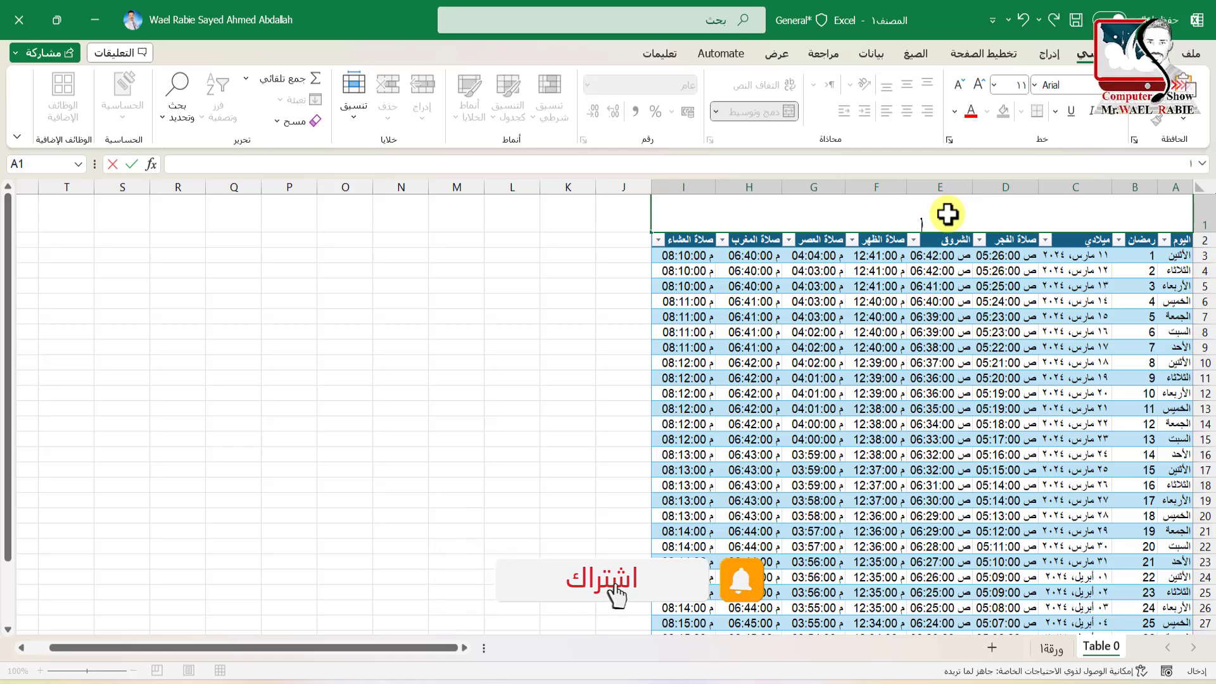
text(مساكية ش)
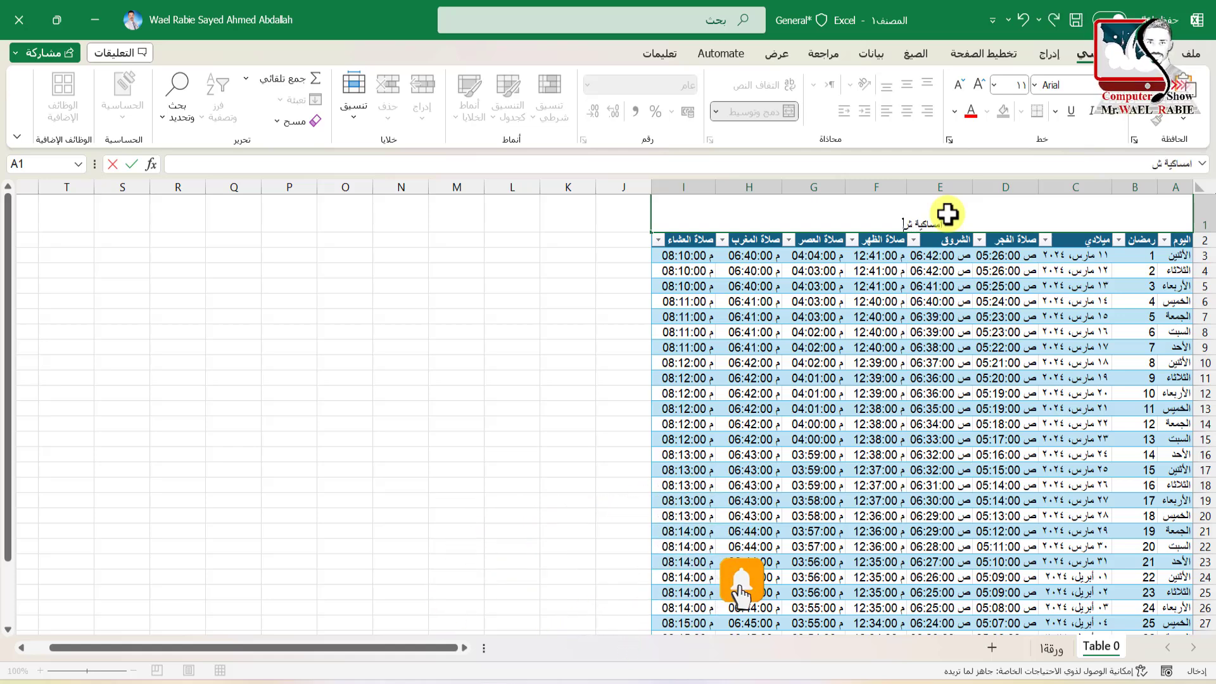
text(هر رمضان المبارك لعام 2024 ميلادية 1445 هجرية -)
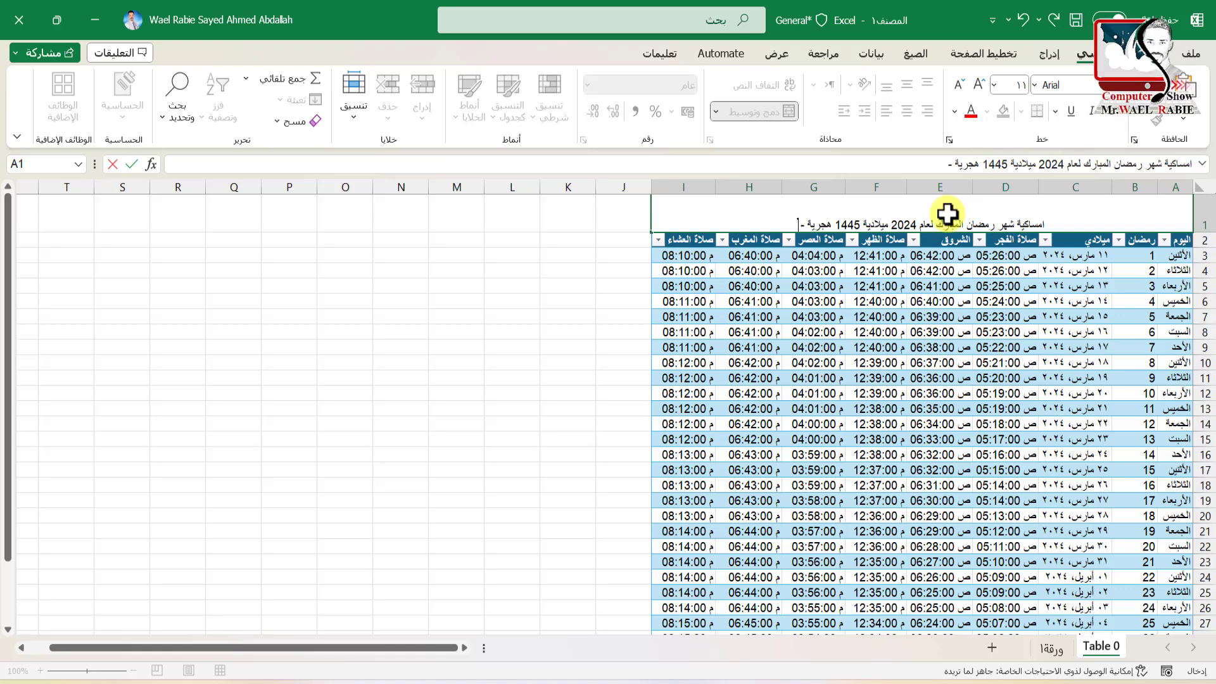
text(صلالة)
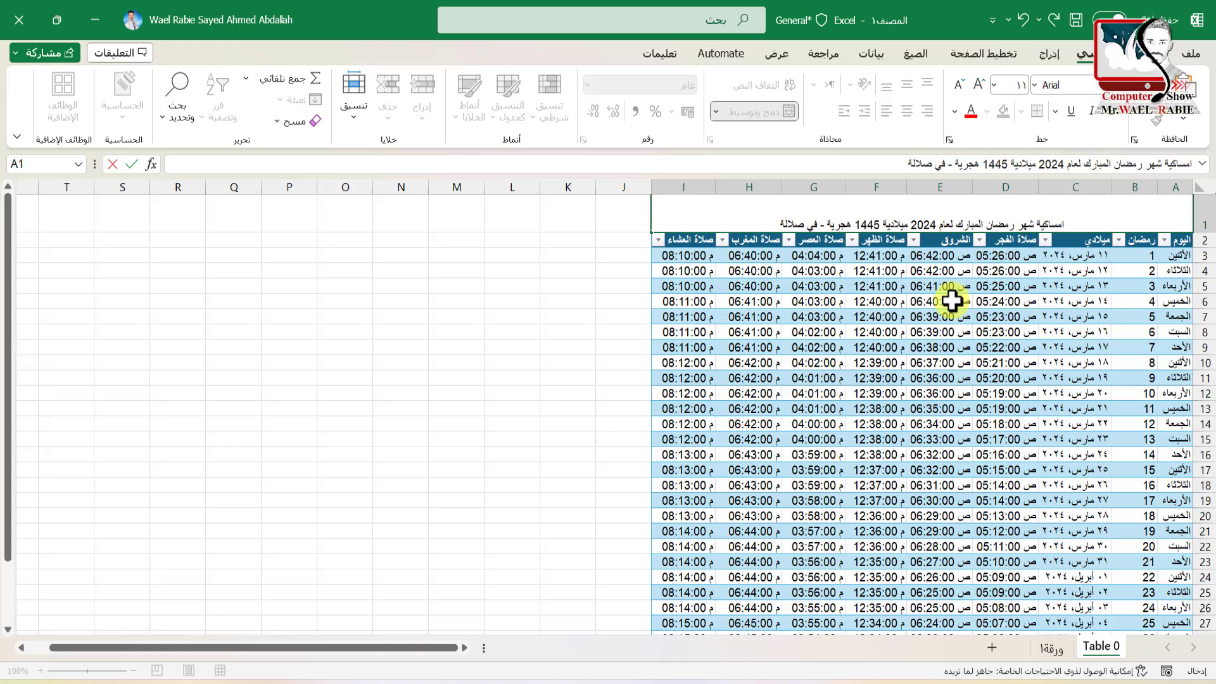
Give the A1 title middle alignment, bold Andalus size 20, red text and yellow fill
click(1009, 282)
click(1047, 213)
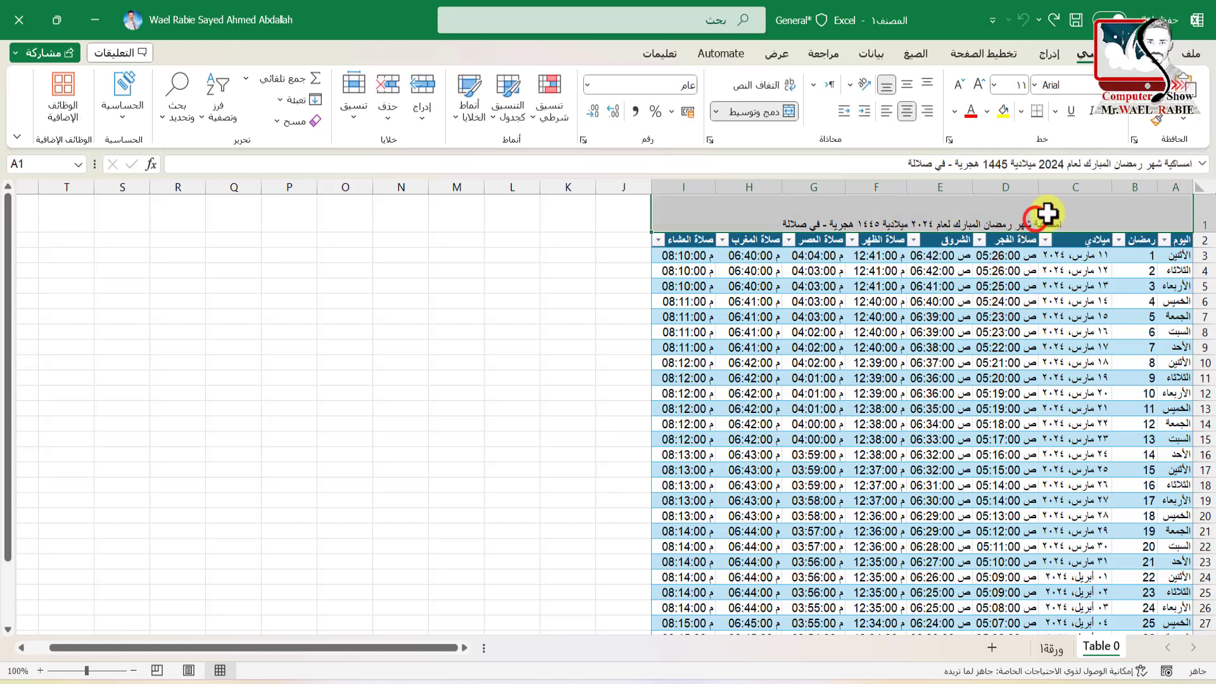
click(908, 85)
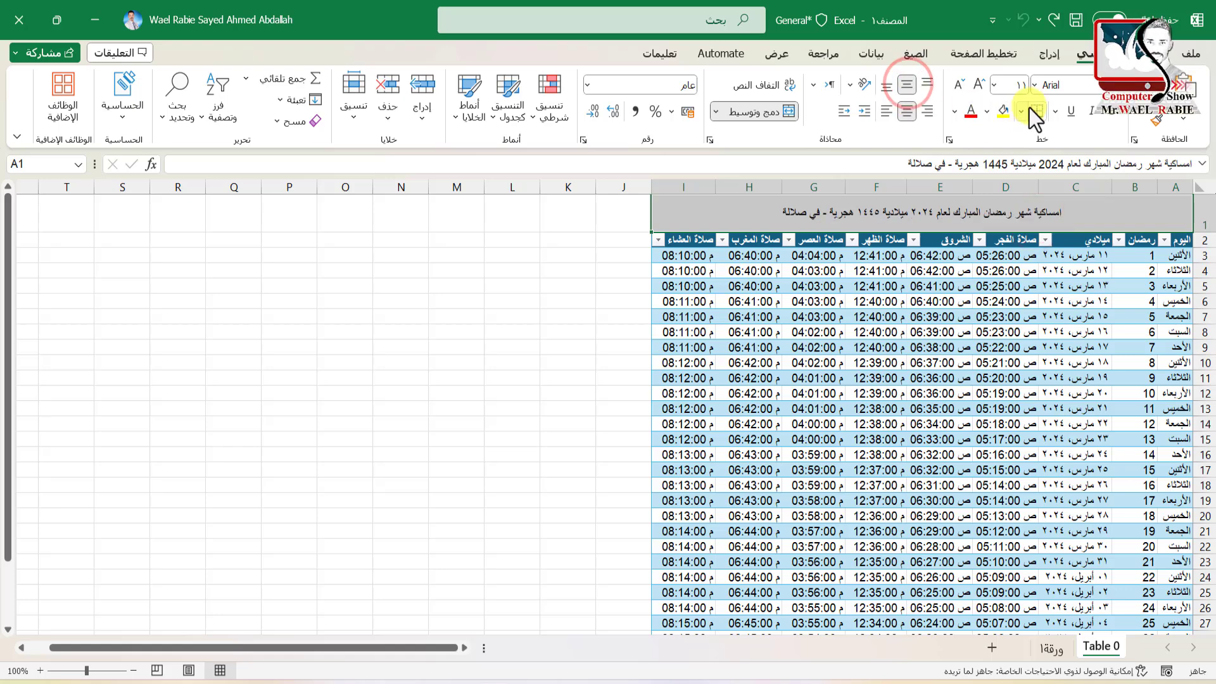
click(994, 87)
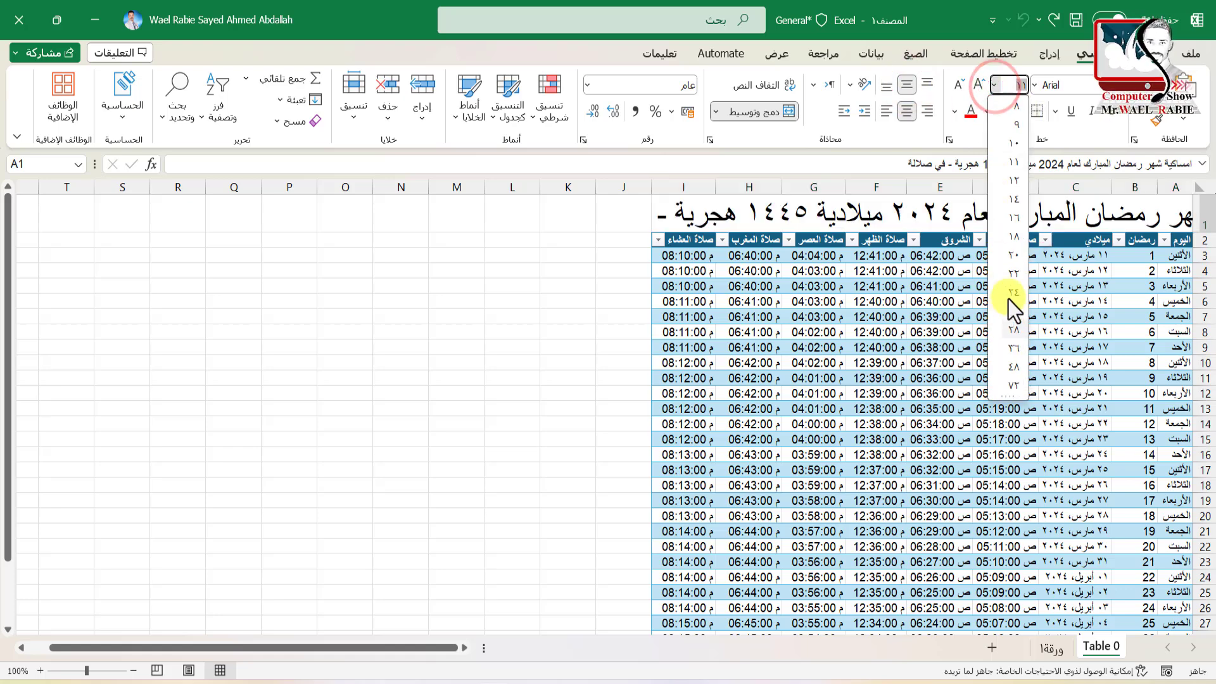
click(1012, 253)
click(1053, 85)
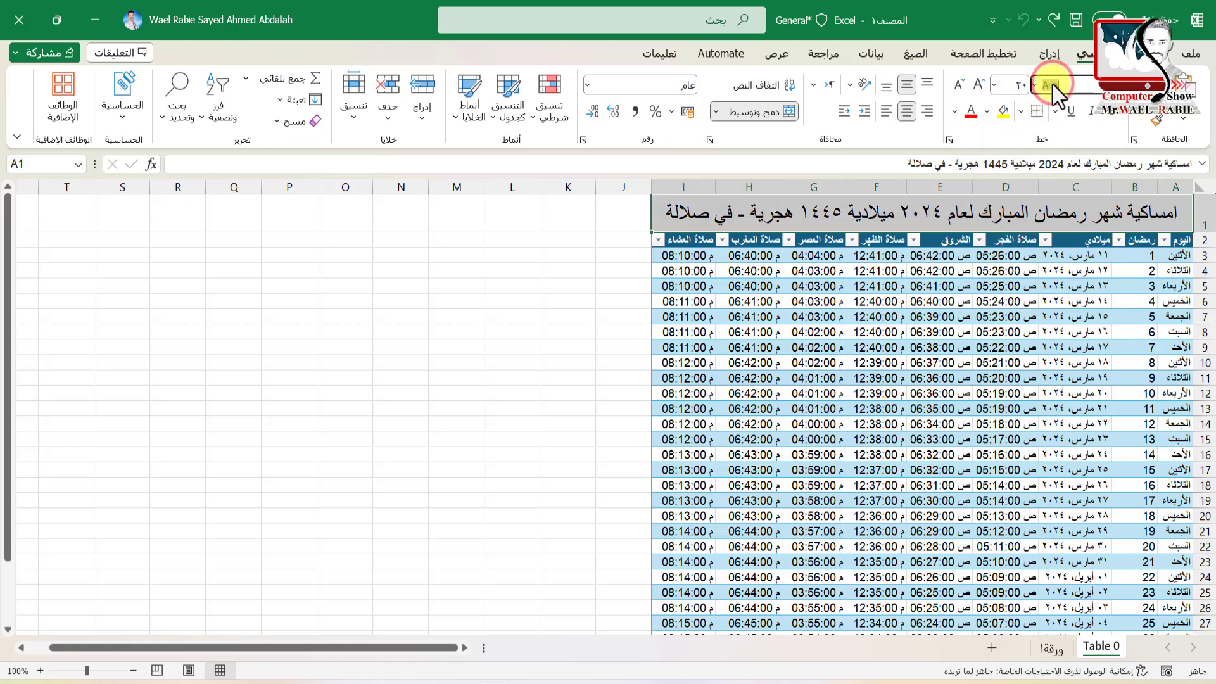
text(Andalus)
key(Return)
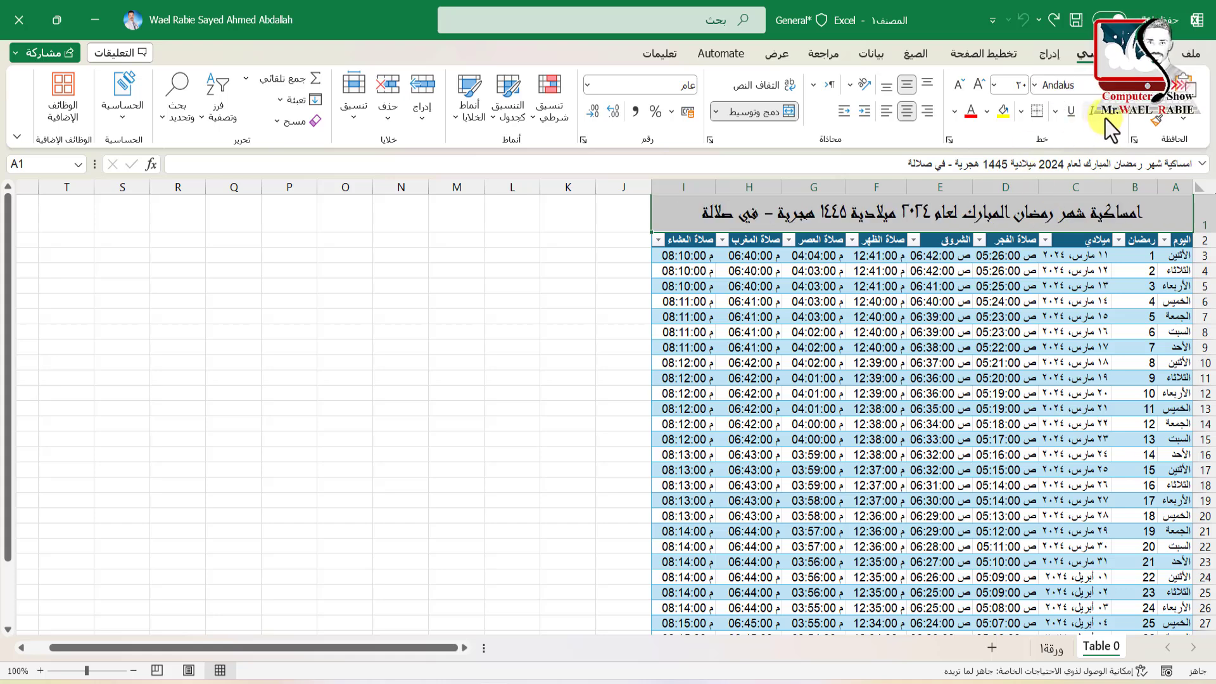
click(1113, 114)
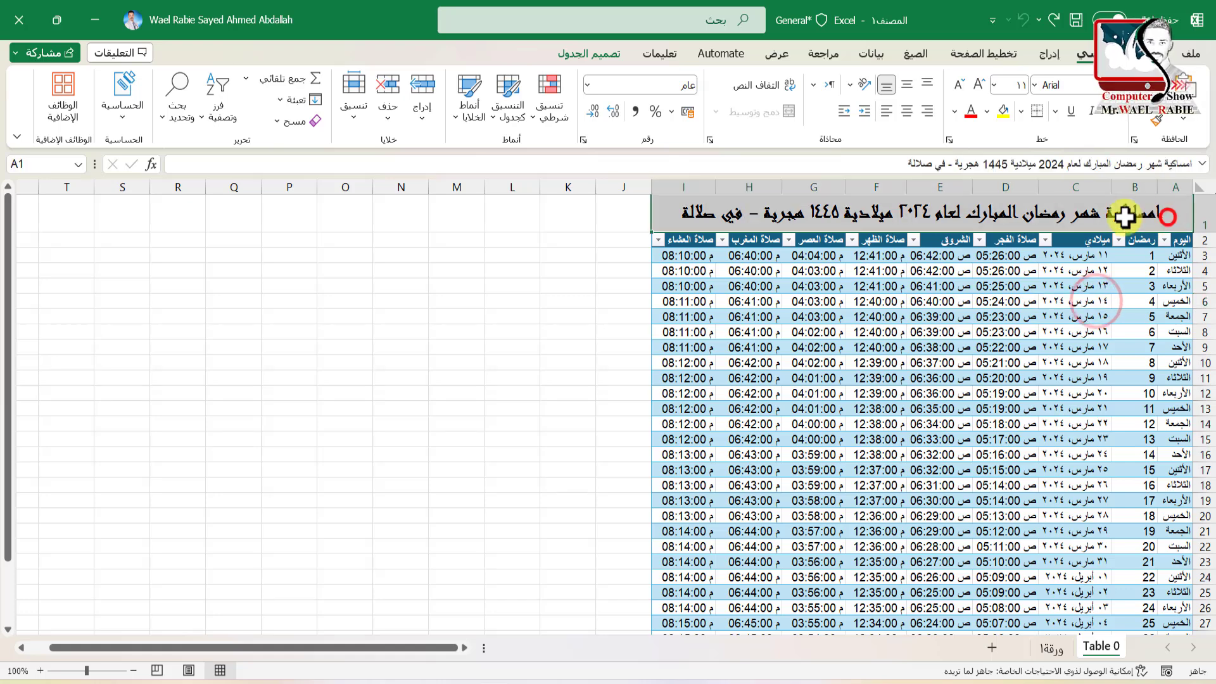
click(1002, 114)
click(970, 116)
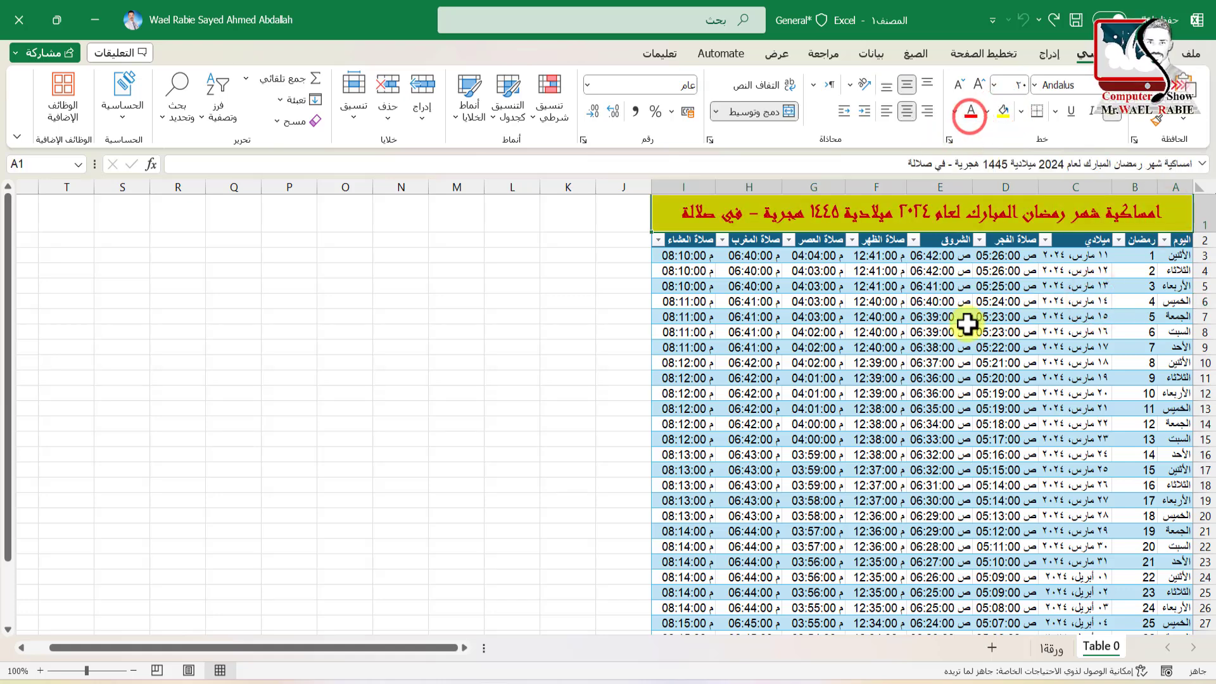
click(968, 326)
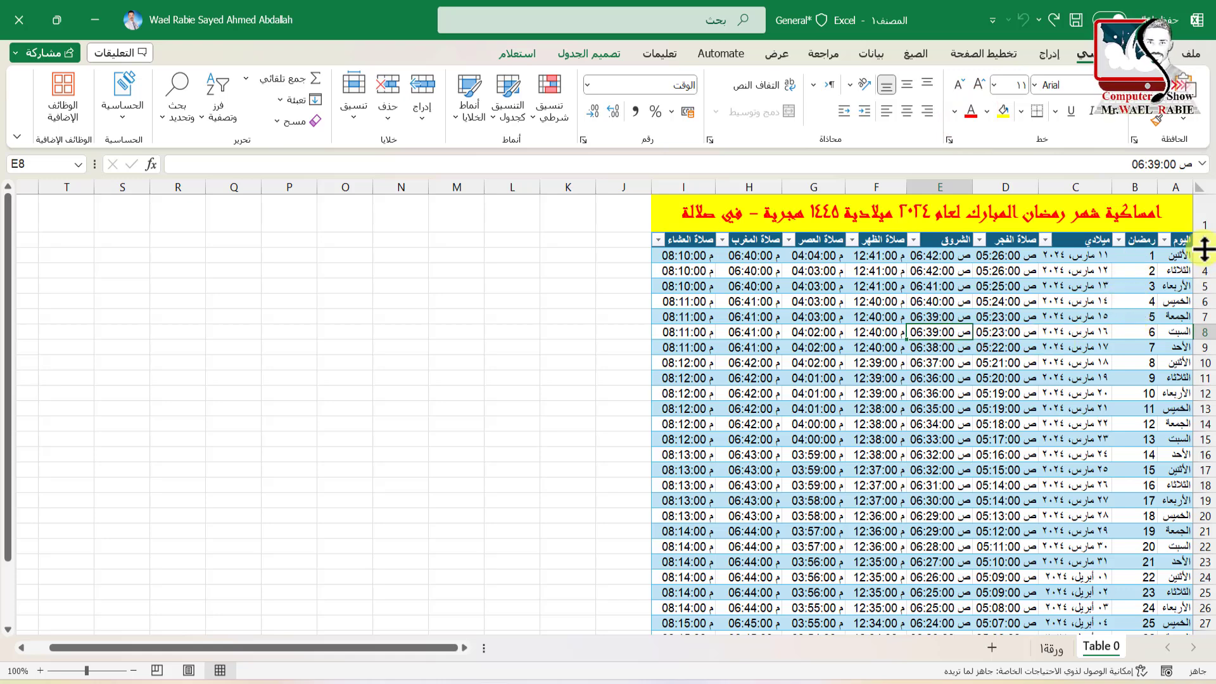
Shrink the height of table rows 2 downward and make their text bold, size 14
mouse_move(1203, 241)
mouse_down()
mouse_move(1209, 652)
mouse_move(1196, 598)
mouse_up()
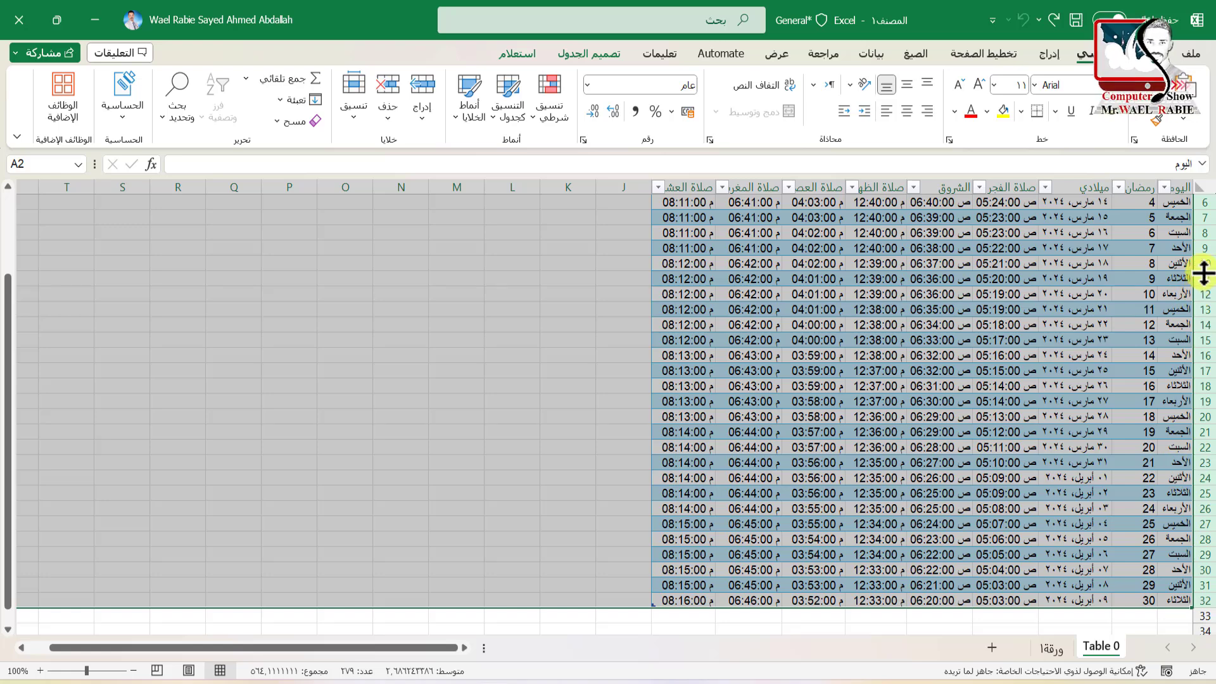
drag(1203, 283, 1203, 285)
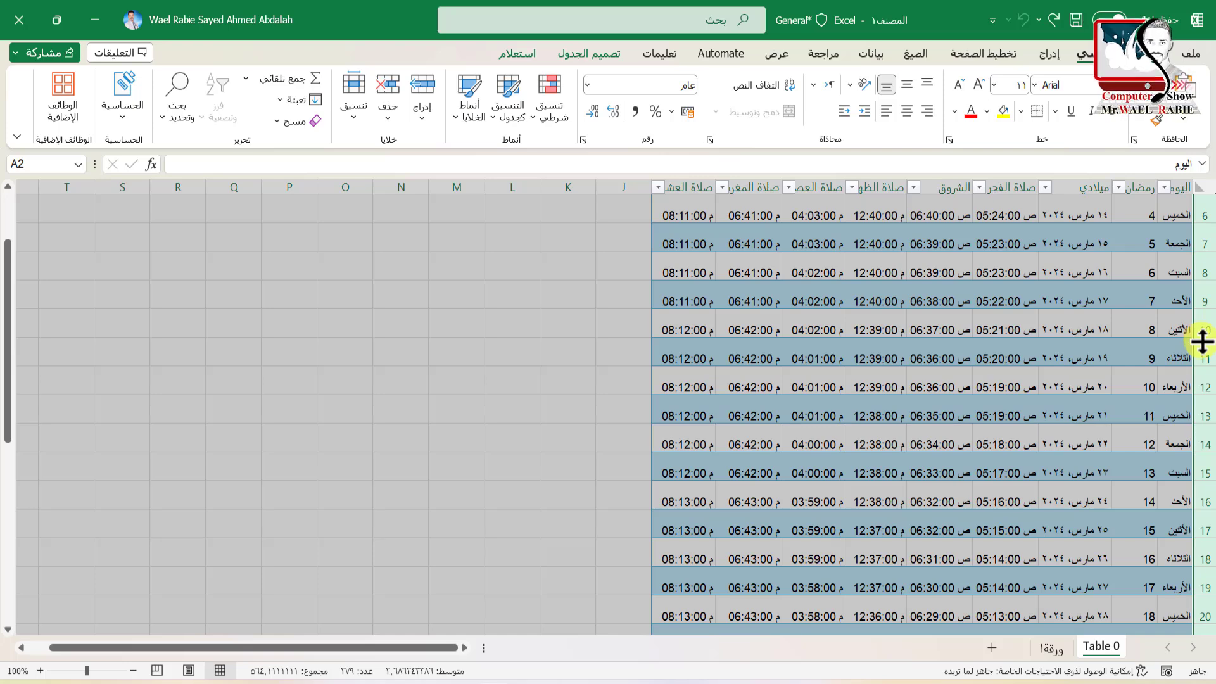
drag(1202, 336, 1202, 334)
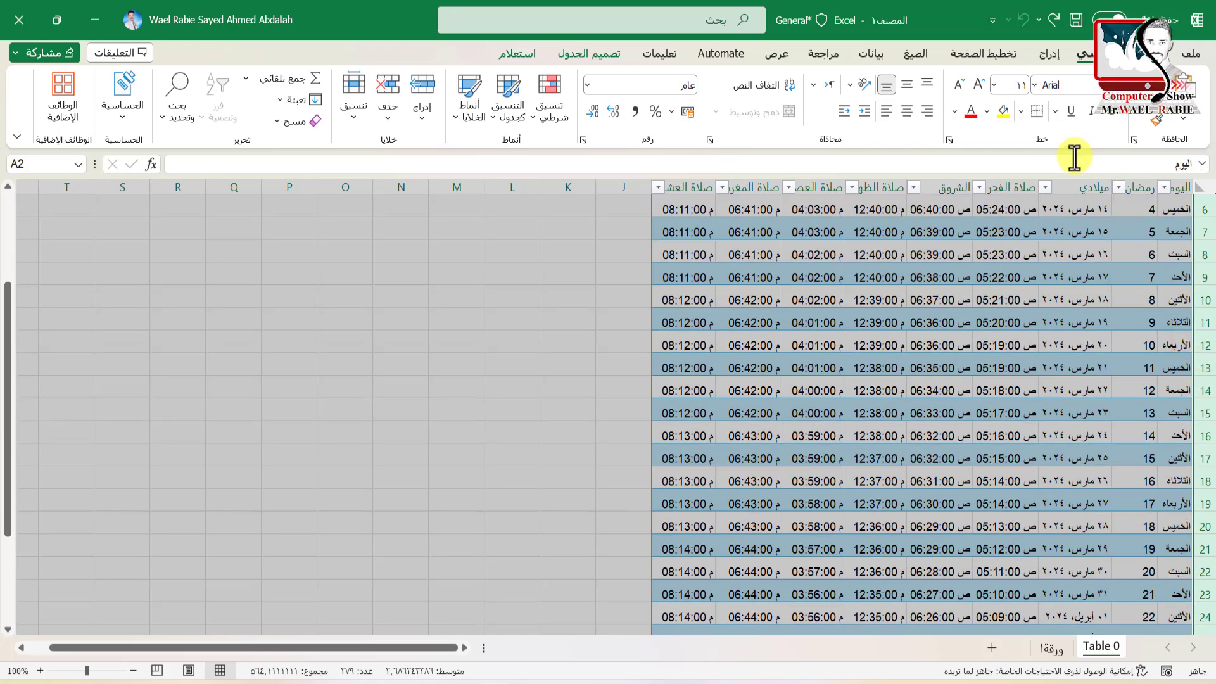
click(995, 88)
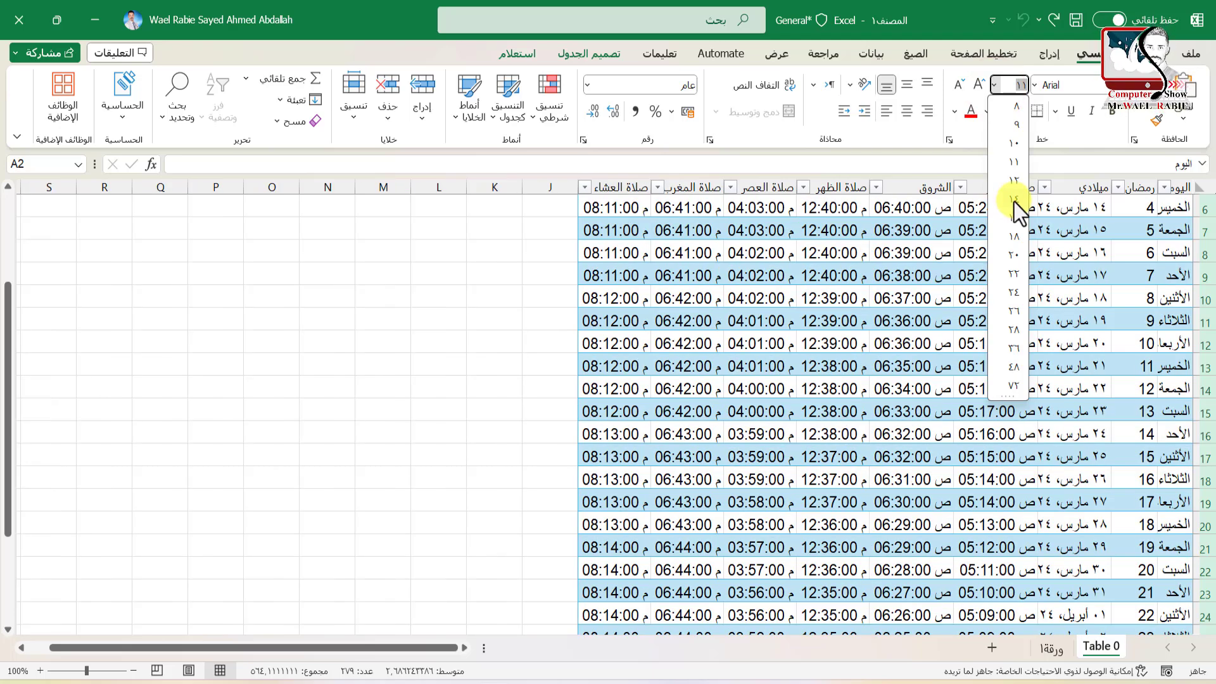
click(1015, 204)
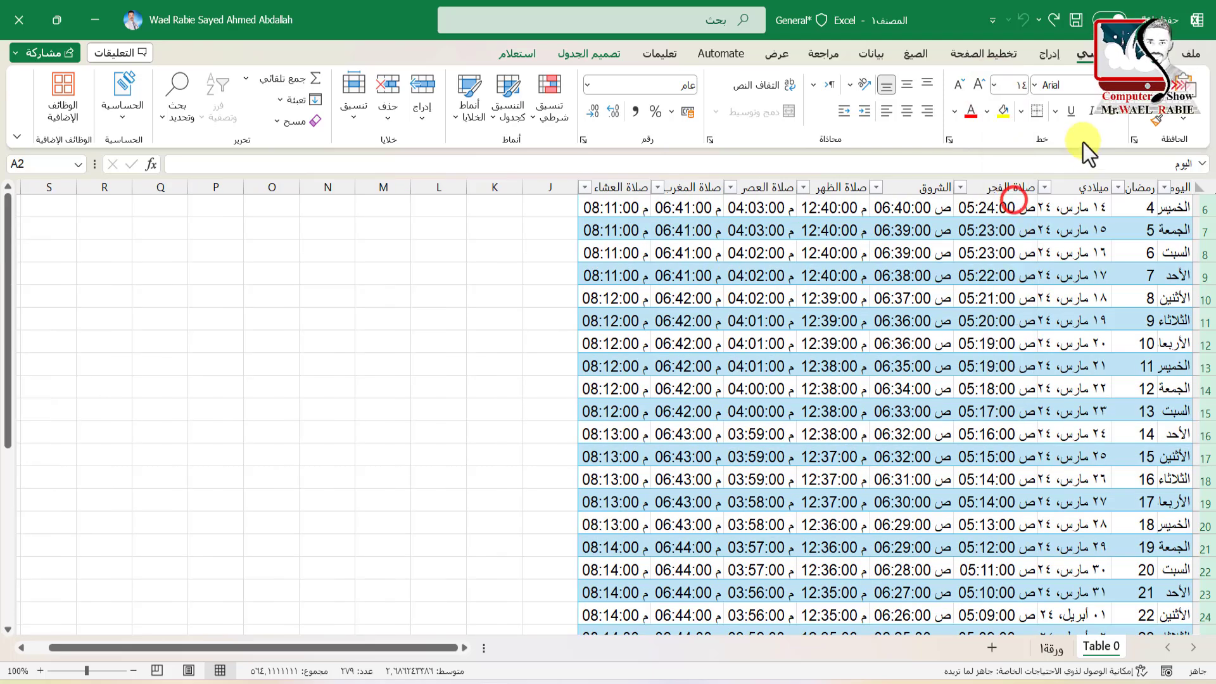
click(1112, 117)
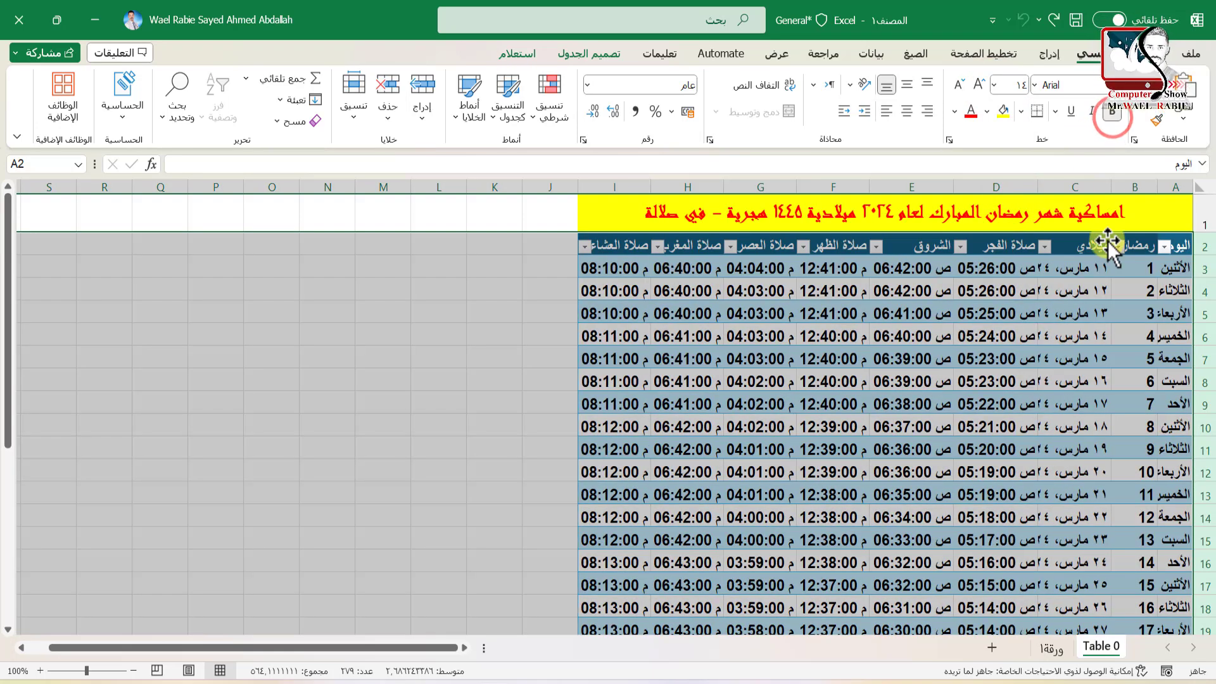
Widen columns A through I equally to 13.50
click(1114, 291)
click(1175, 185)
drag(1101, 182, 636, 198)
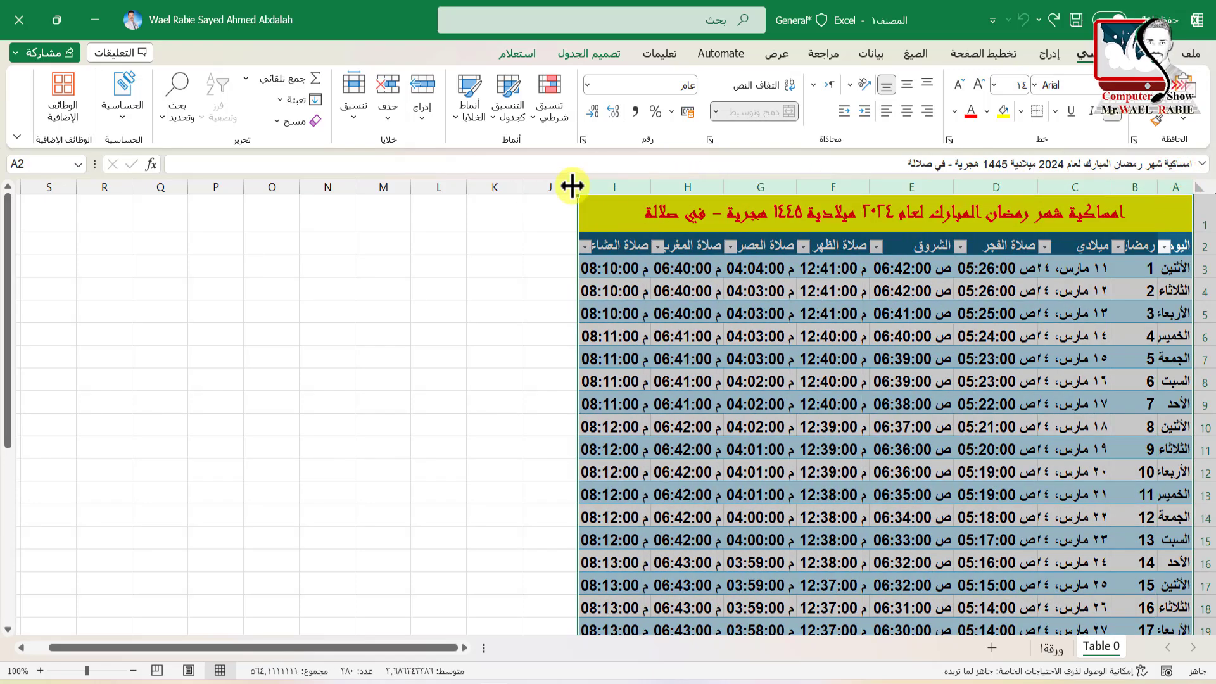
drag(577, 186, 563, 186)
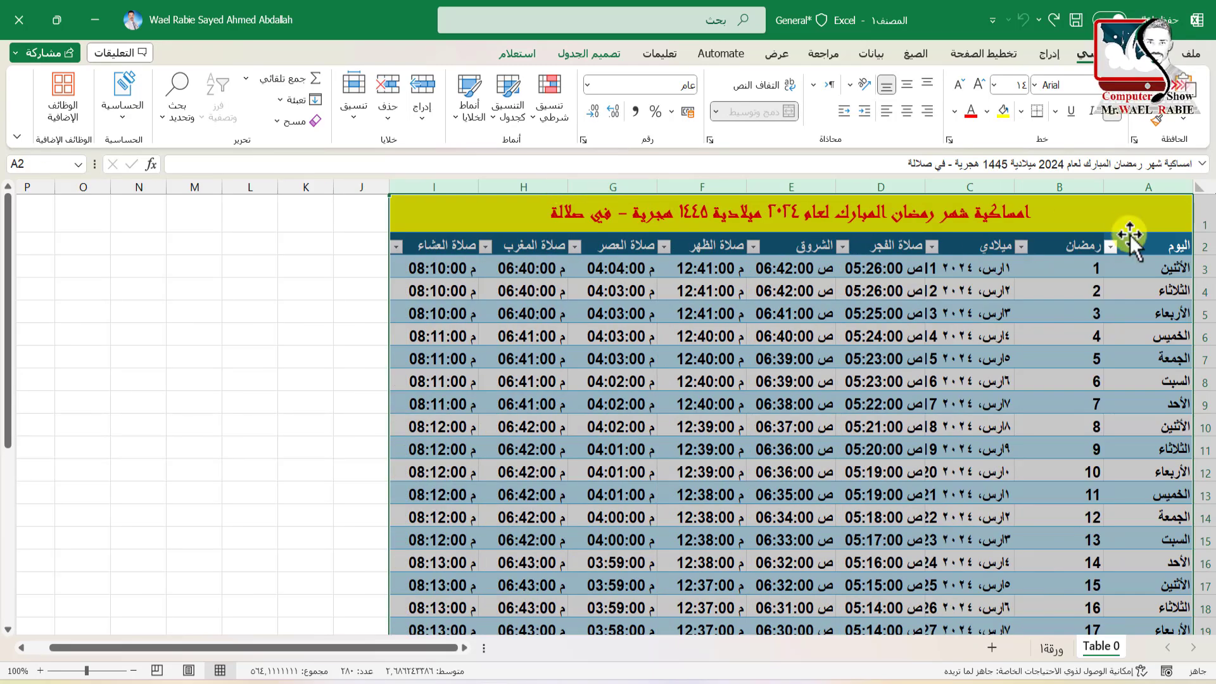
Rename the رمضان heading in cell B2 to هجري
click(1058, 290)
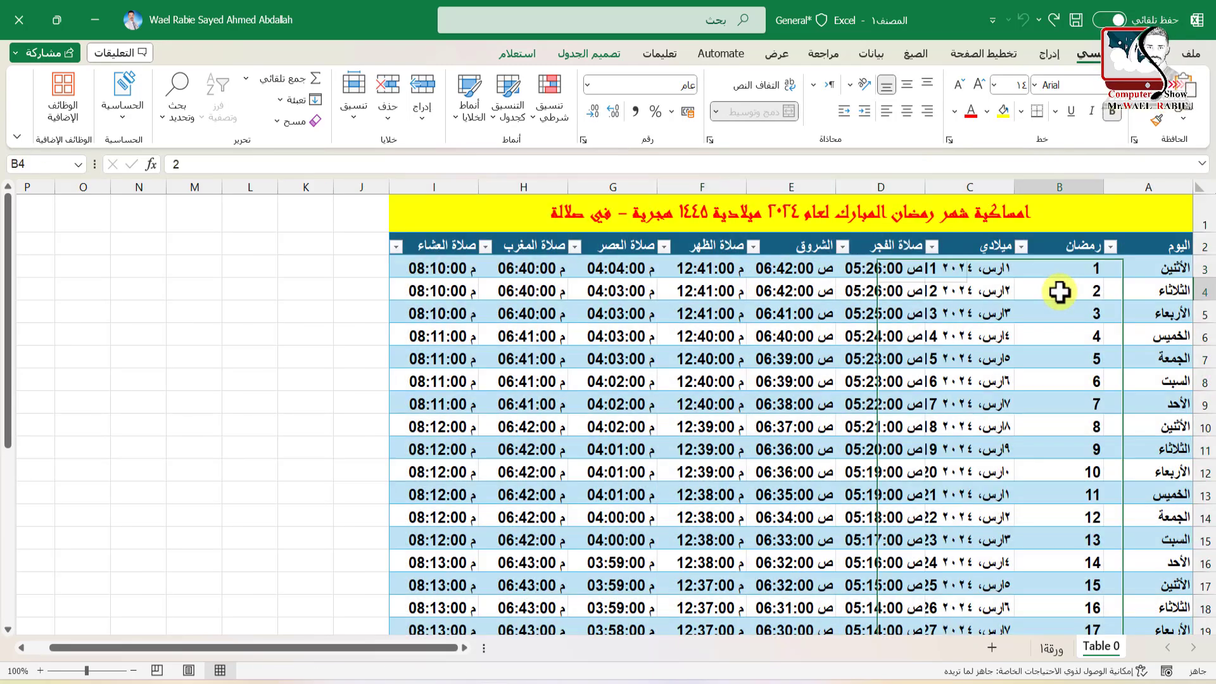
click(1186, 248)
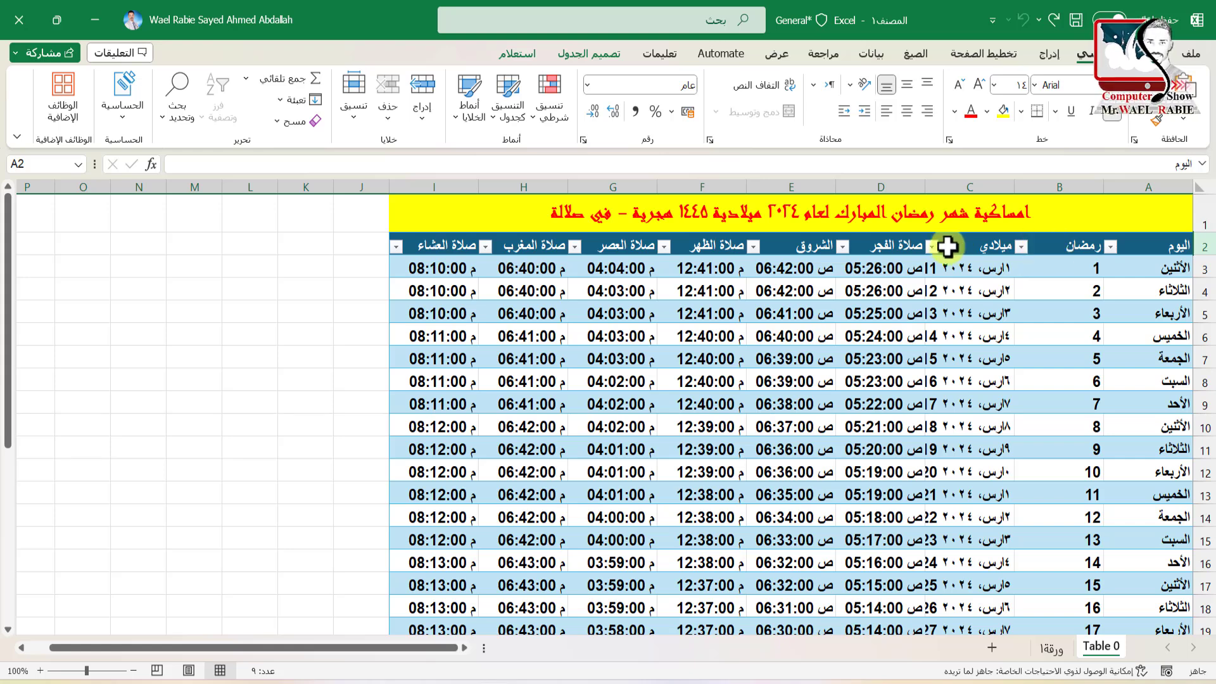
click(1079, 247)
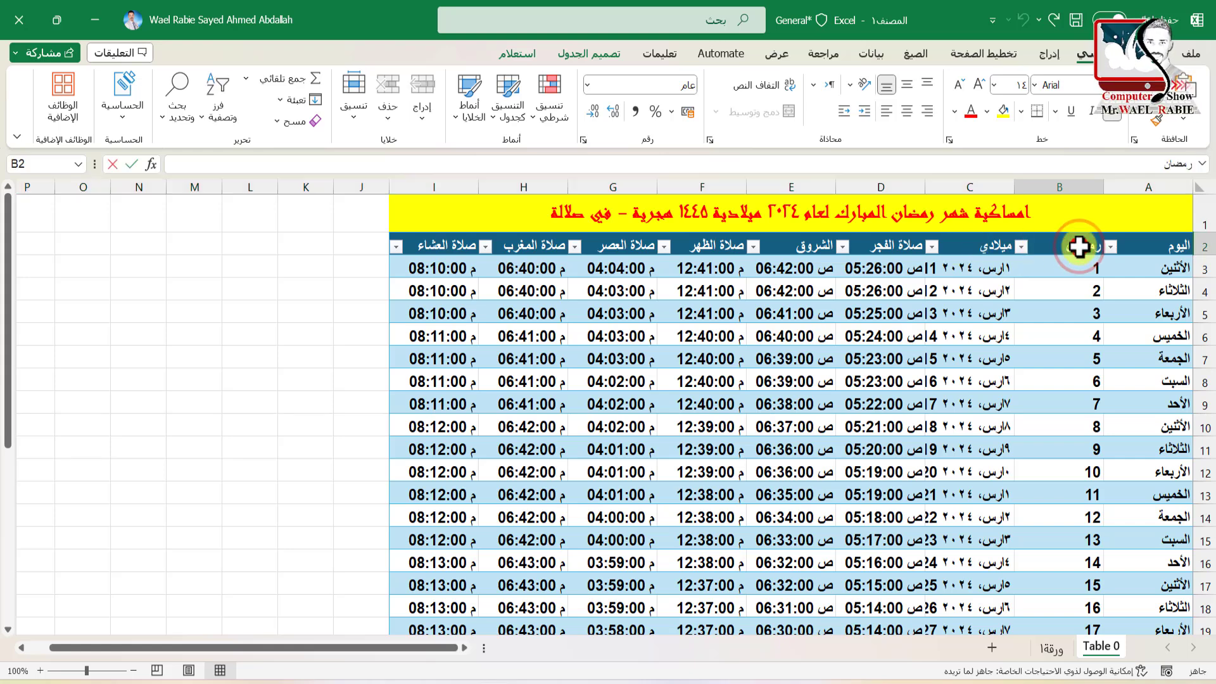
double_click(1078, 247)
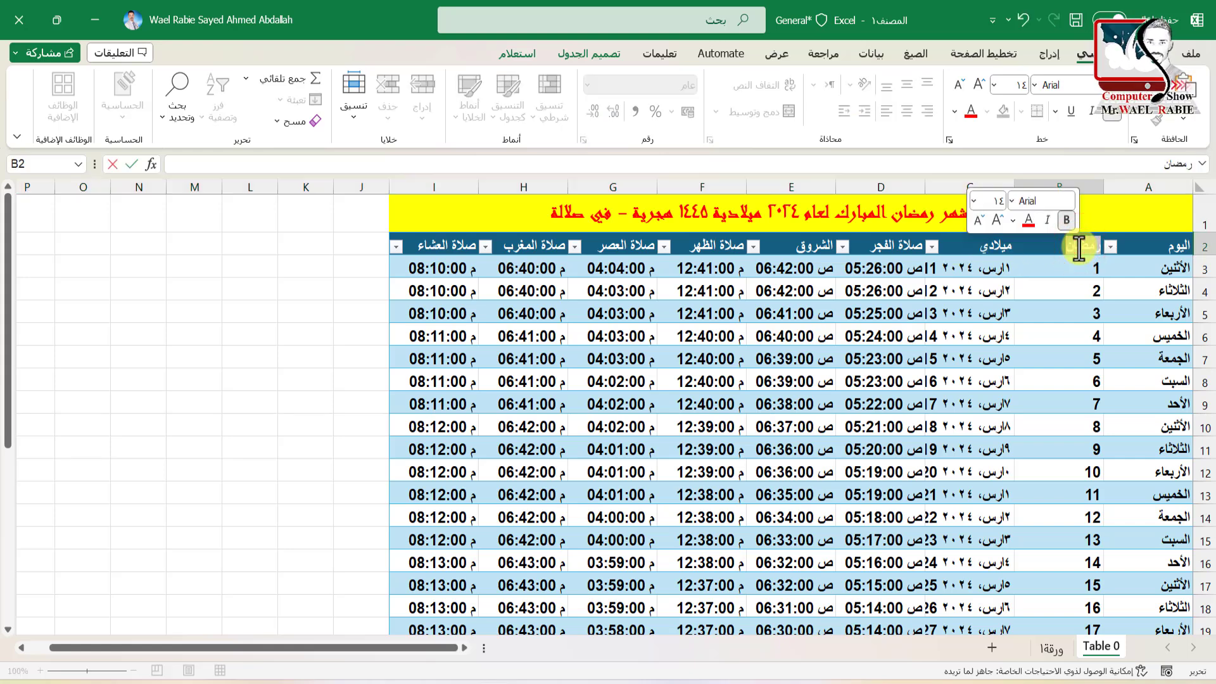
text(i)
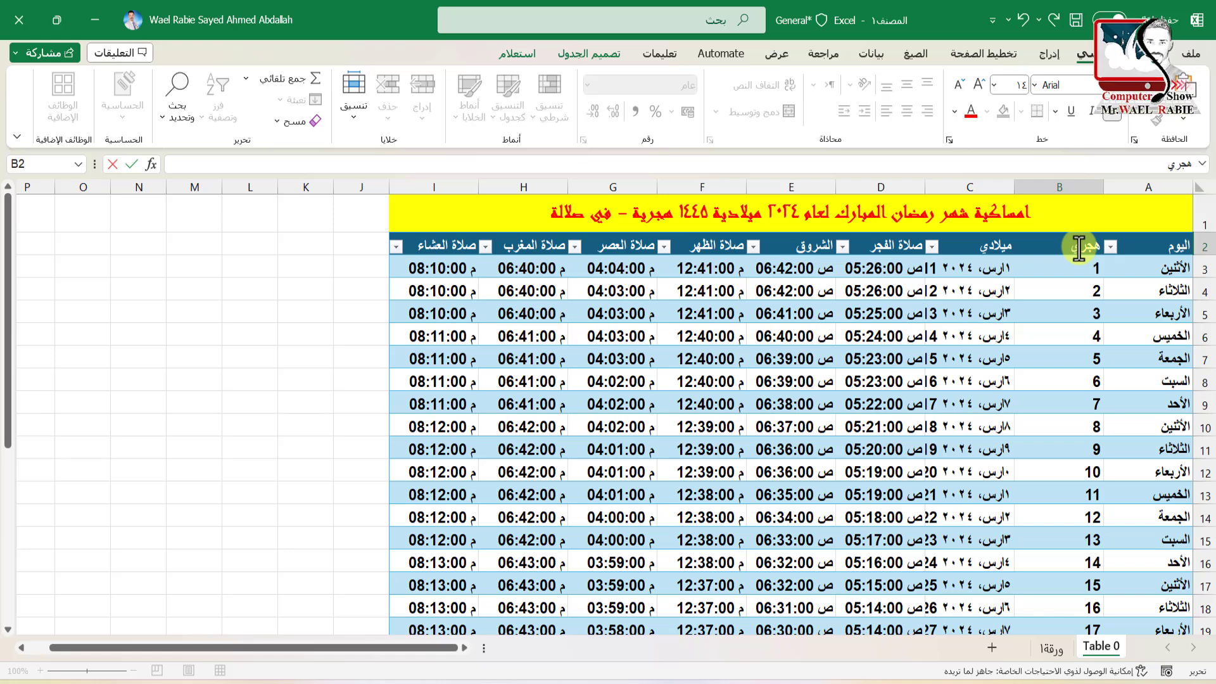
click(1057, 313)
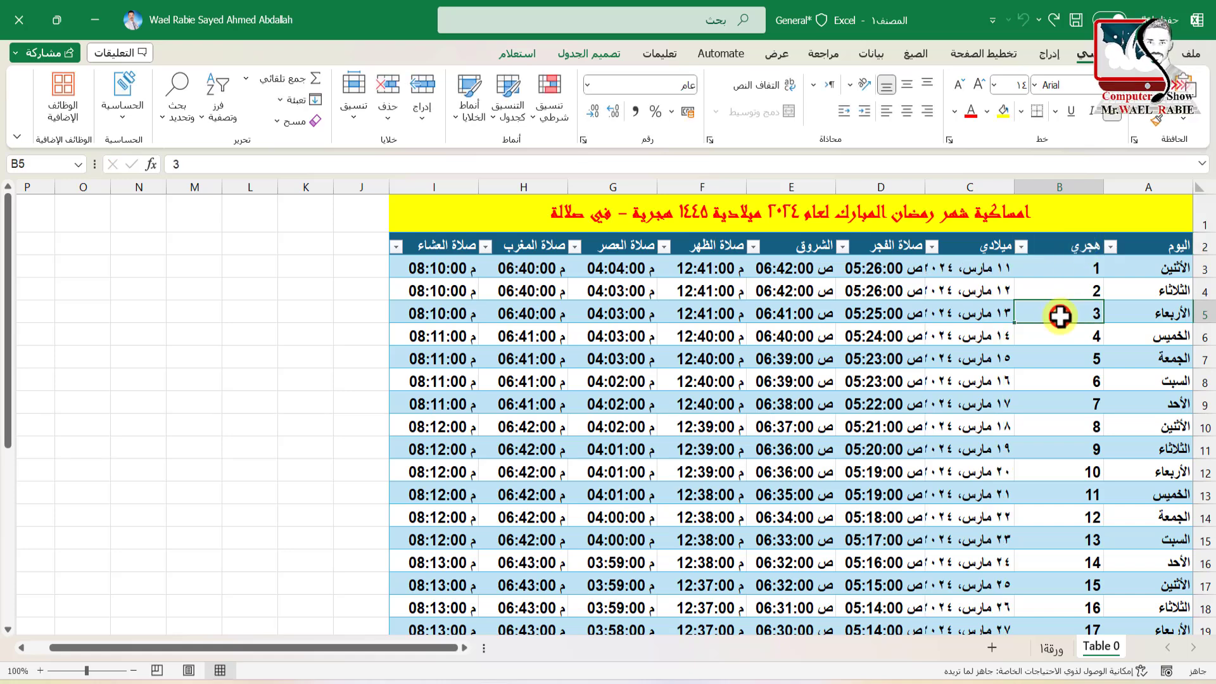
Centre the row 2 header labels both horizontally and vertically
click(1207, 247)
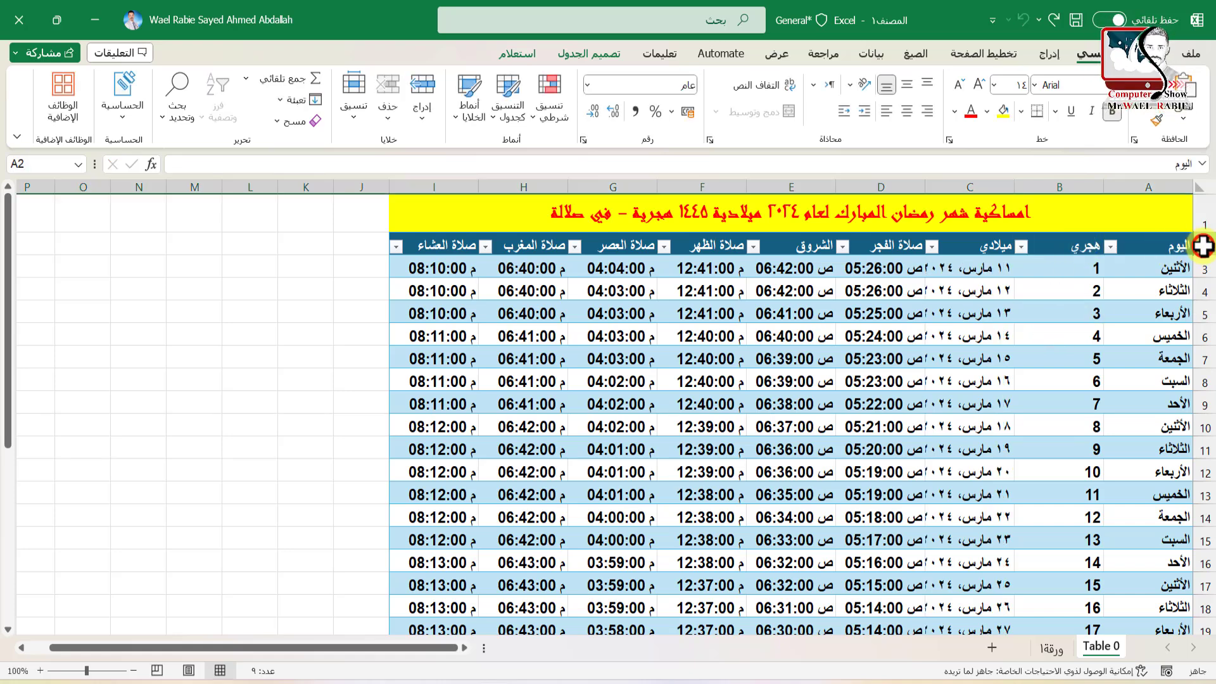
click(907, 112)
click(907, 85)
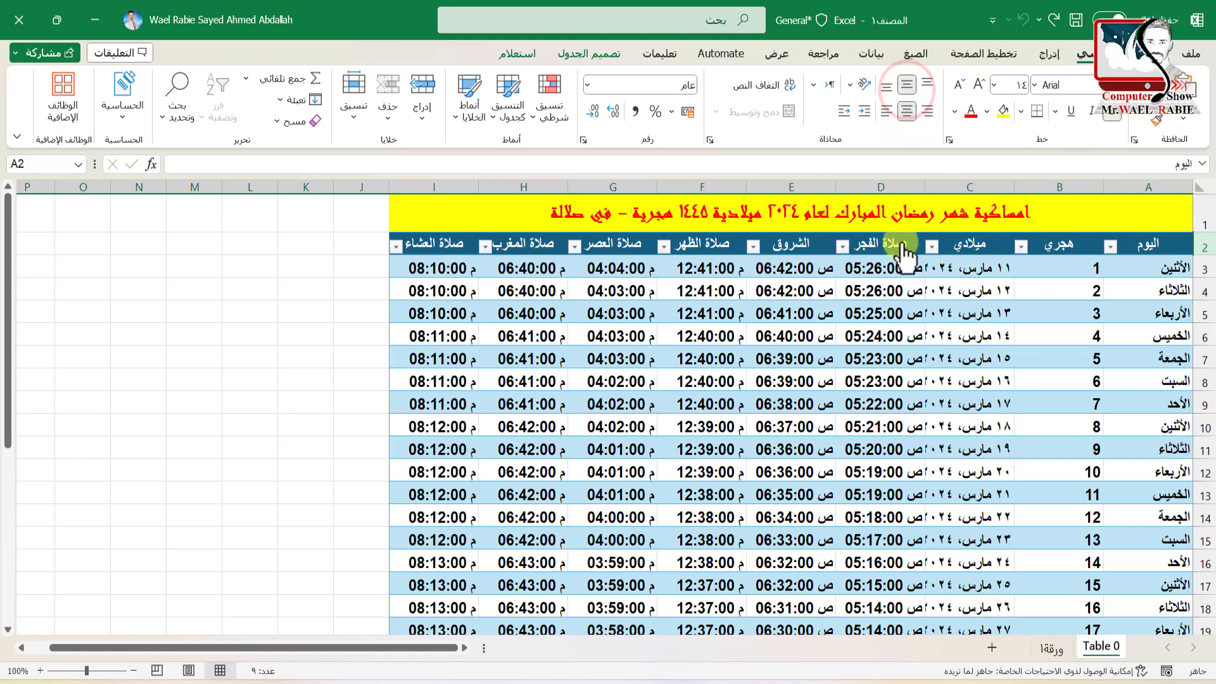
click(1093, 335)
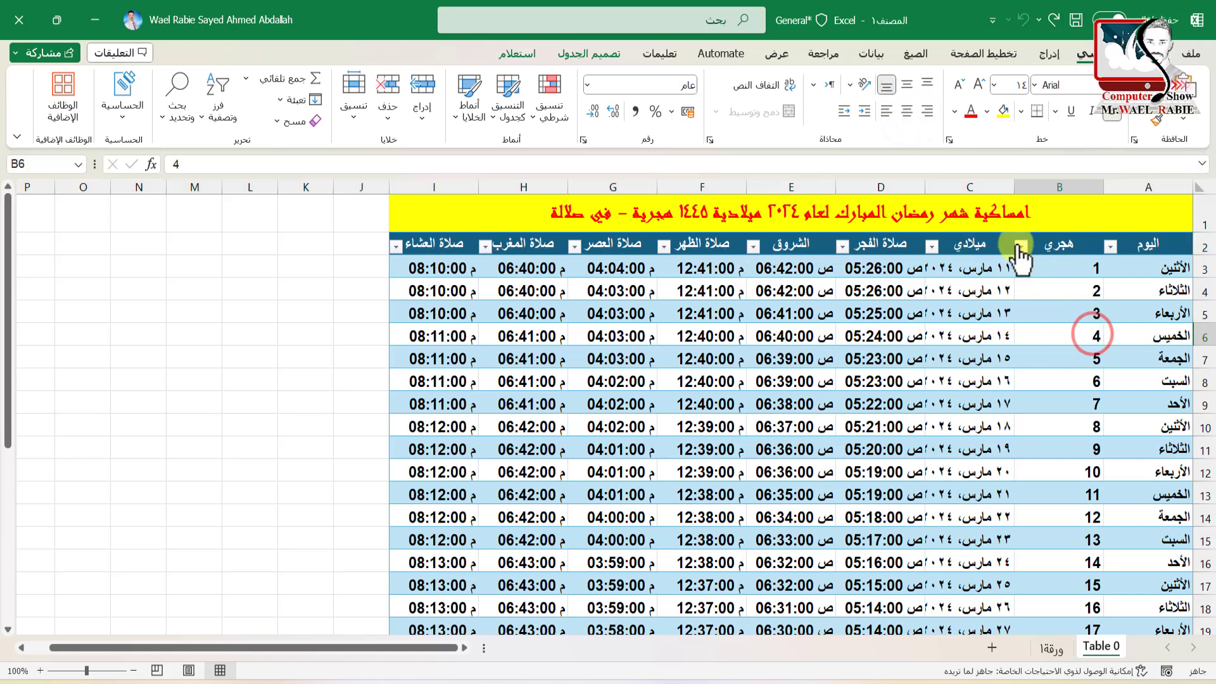
Narrow the هجري column B and widen date column C so the full Gregorian dates fit
drag(1014, 186, 1045, 187)
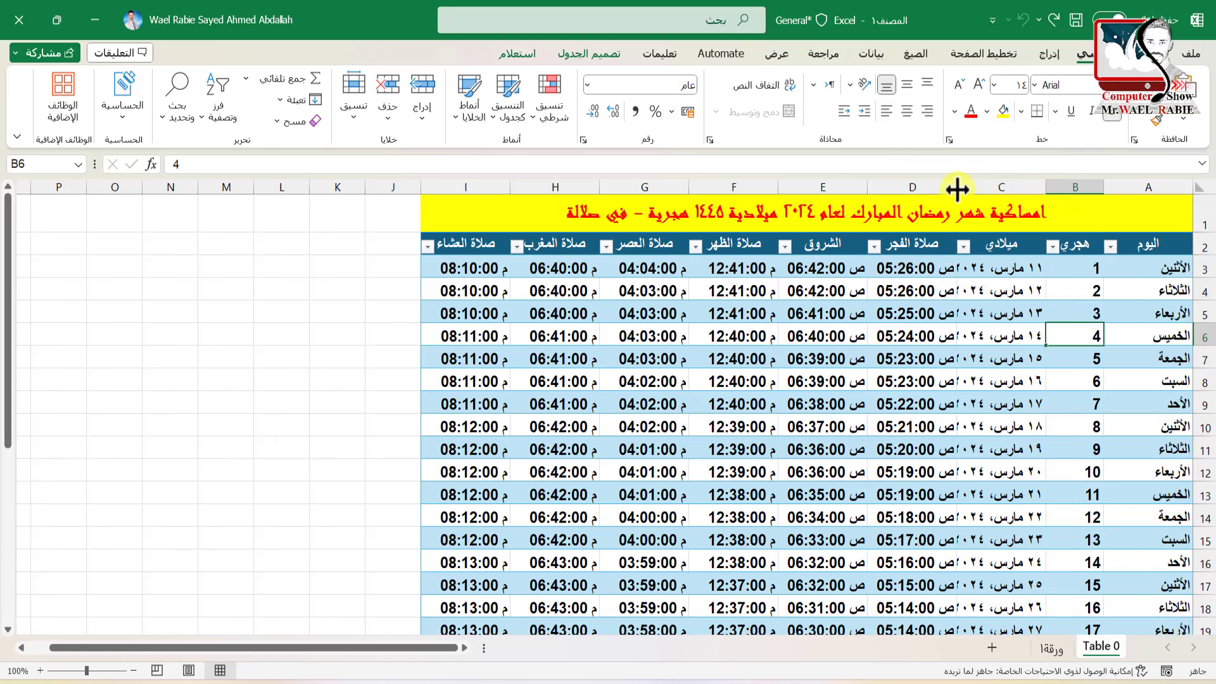
drag(956, 189, 945, 190)
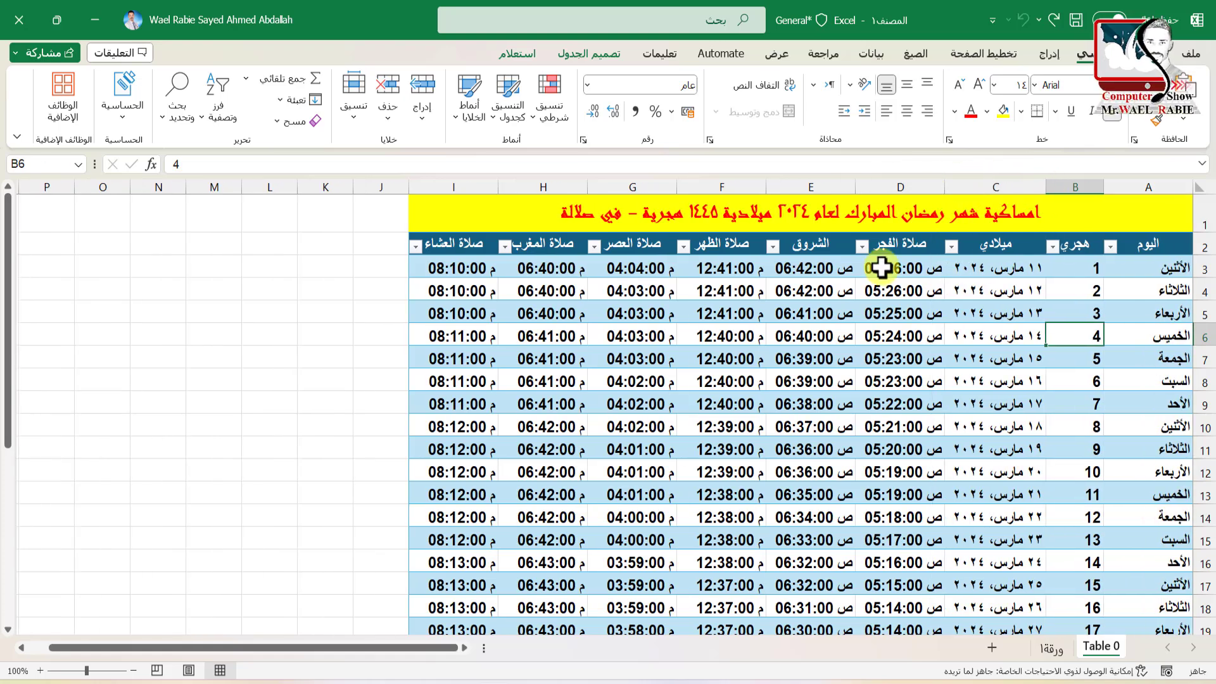
scroll(879, 378, down, 1)
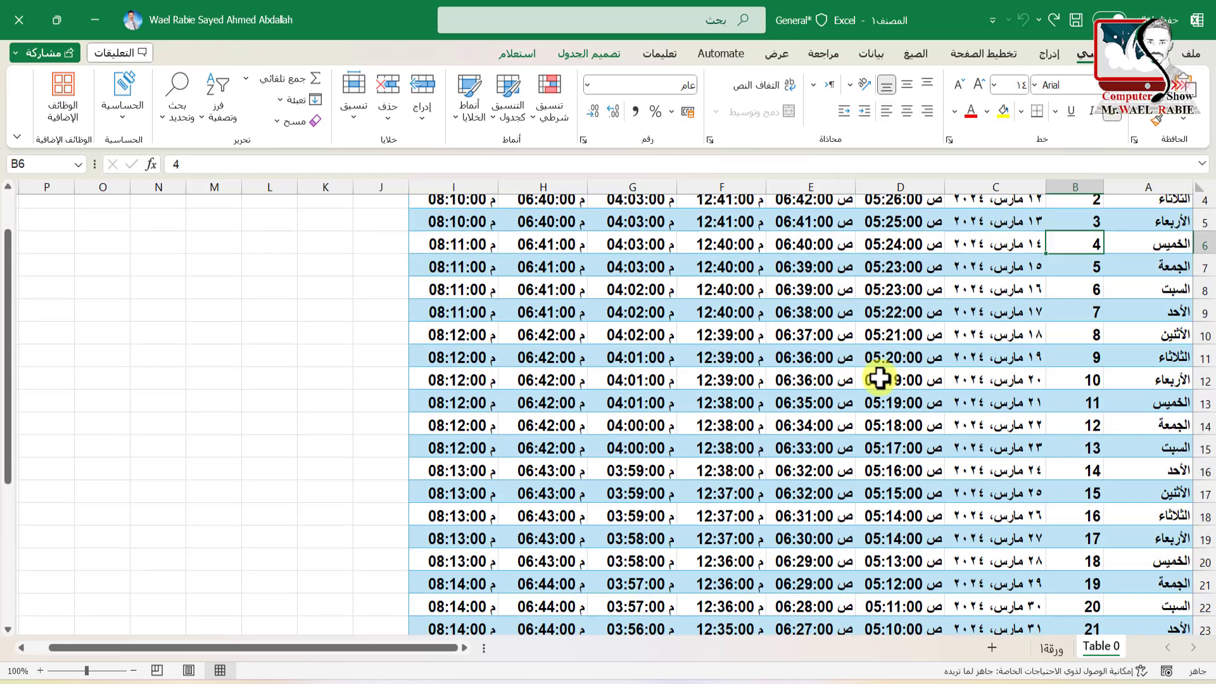
scroll(879, 379, down, 2)
scroll(879, 378, down, 2)
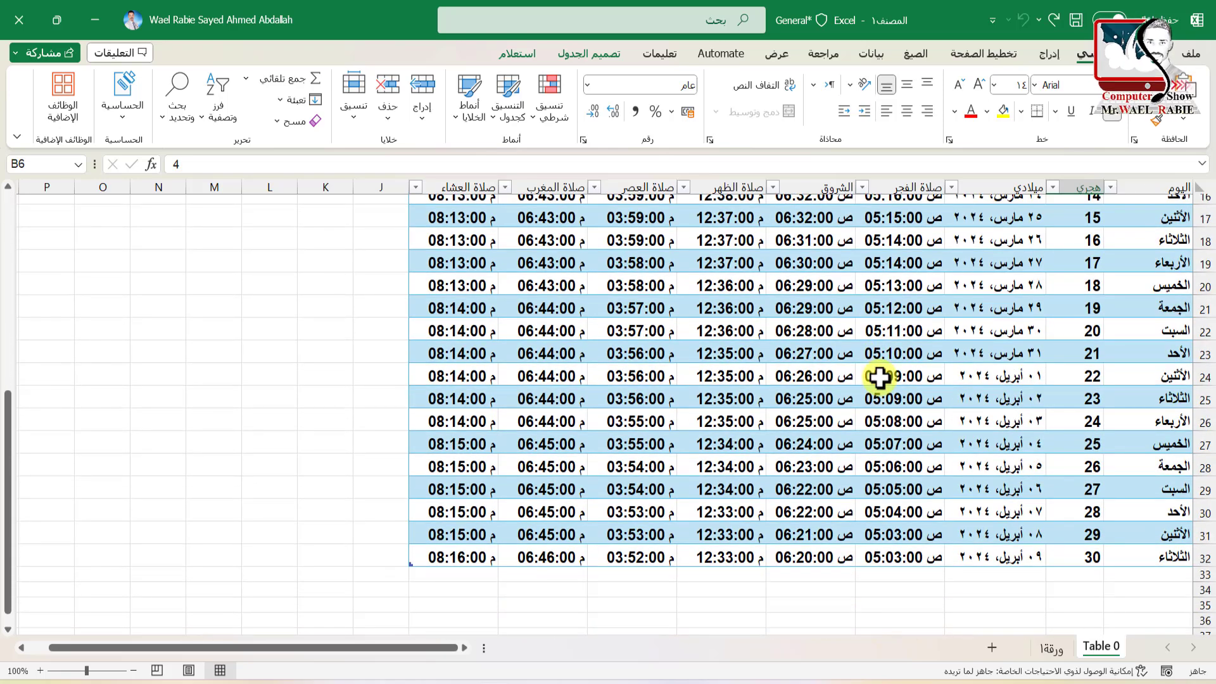
scroll(878, 379, up, 2)
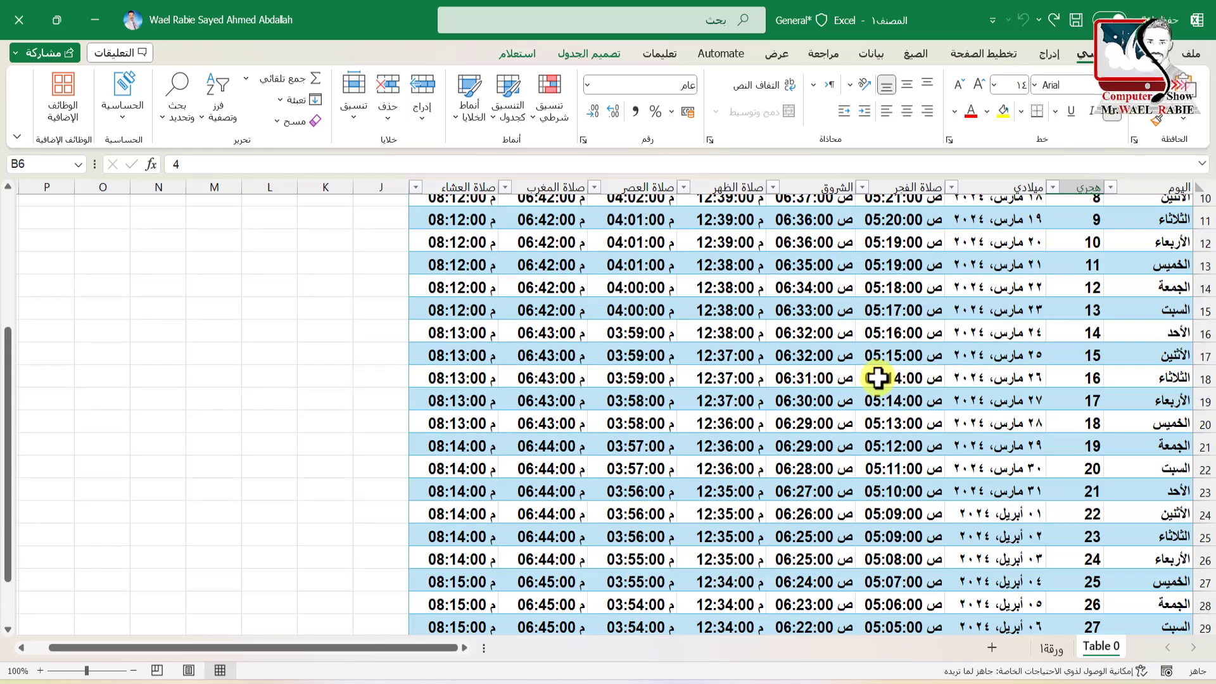
scroll(878, 379, up, 2)
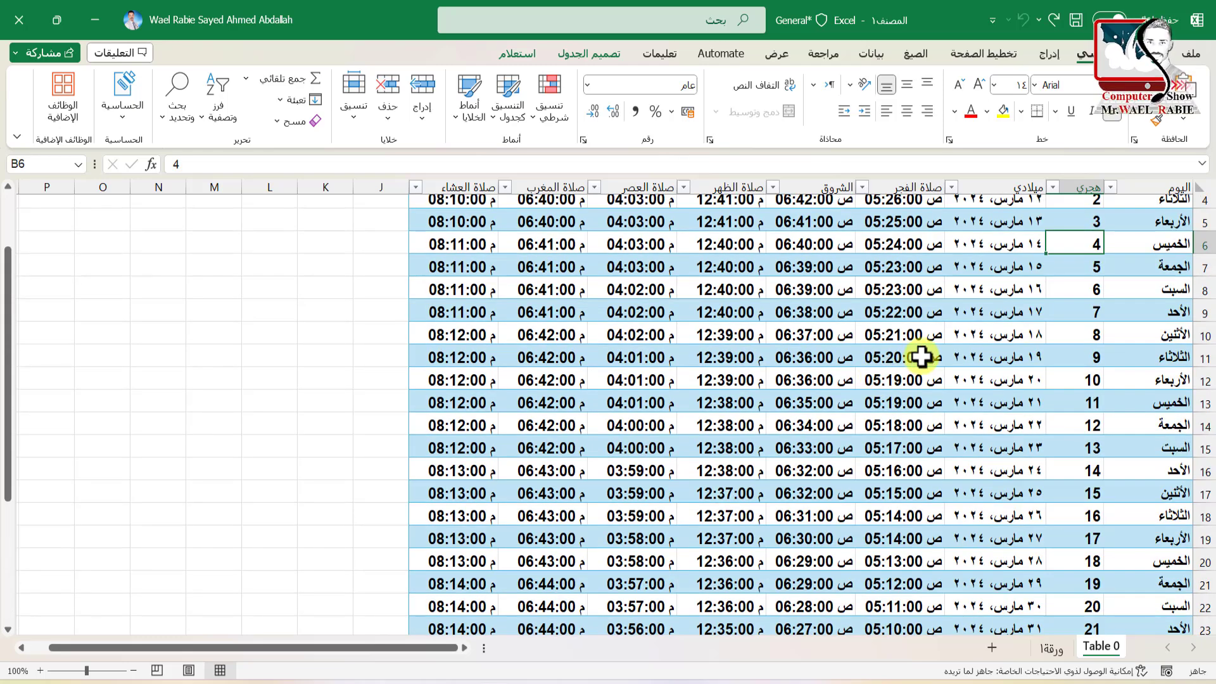
scroll(921, 358, up, 1)
Switch the timetable sheet to Page Break Preview
click(777, 55)
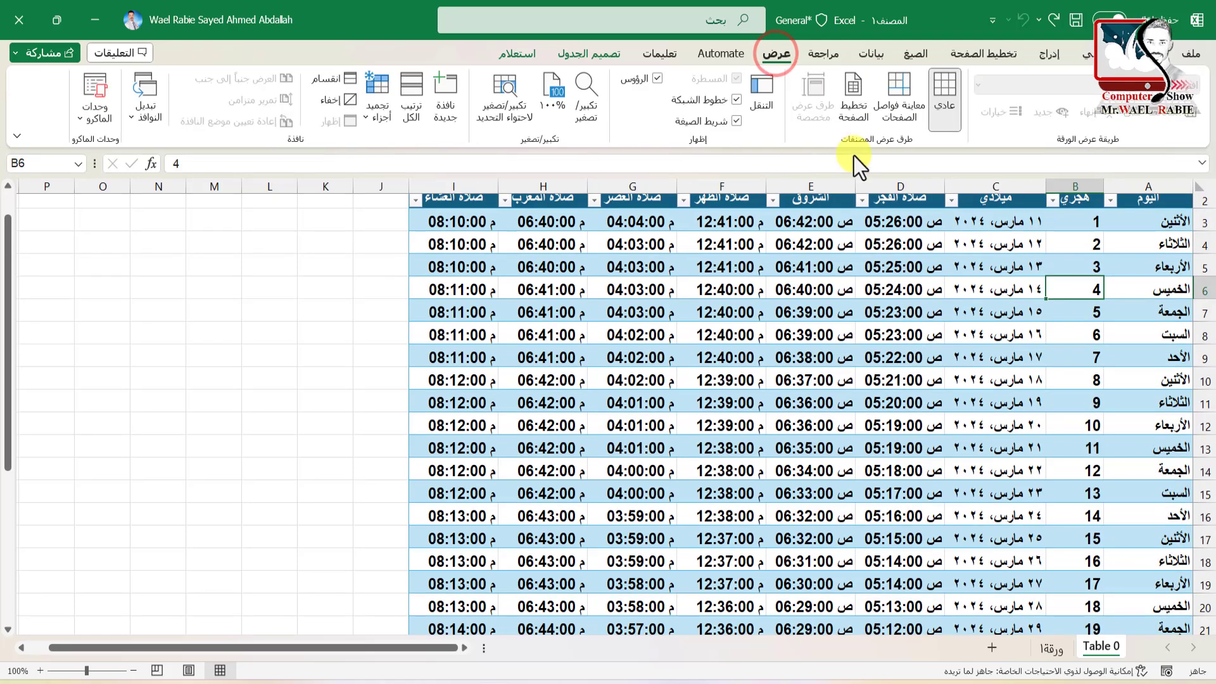
click(899, 97)
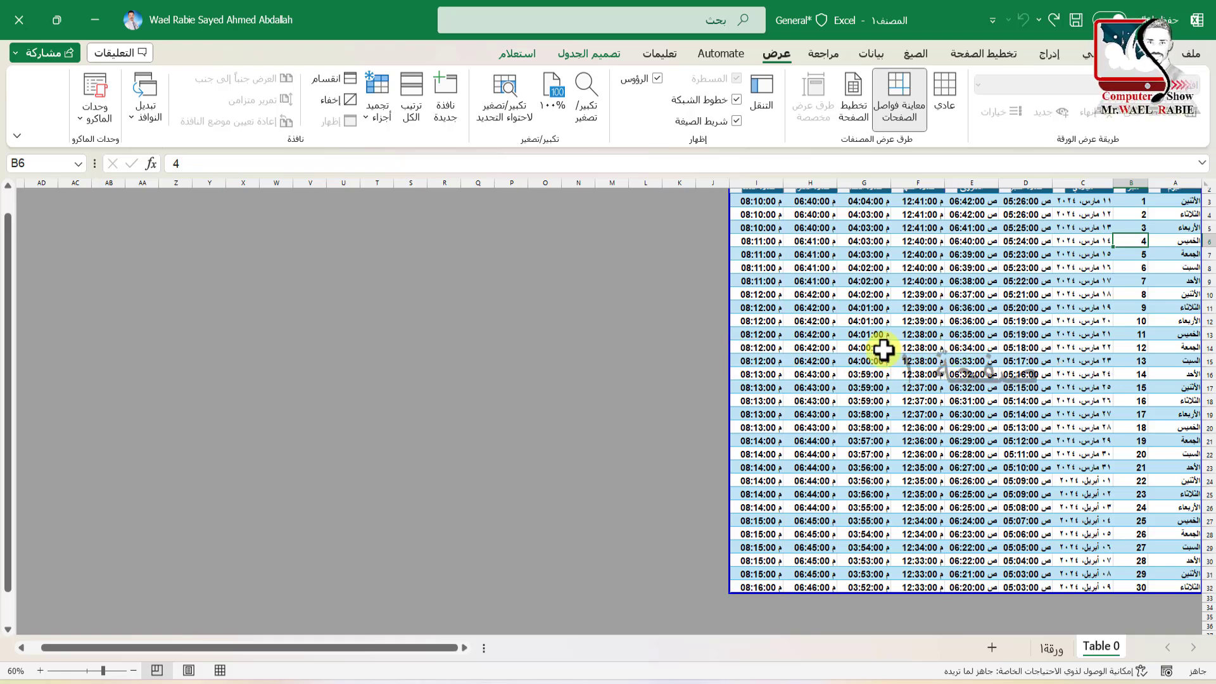
scroll(943, 446, up, 1)
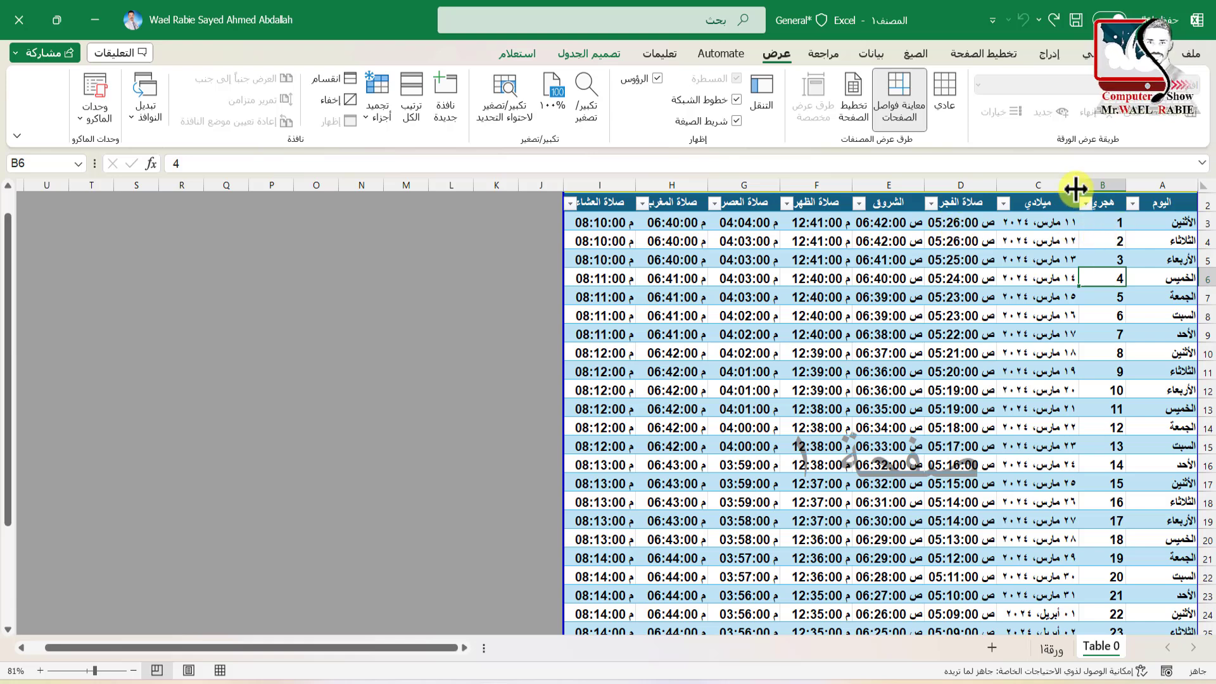
Widen column B slightly, stretch page one to include column I, and select rows 3–32
drag(1077, 186, 1073, 186)
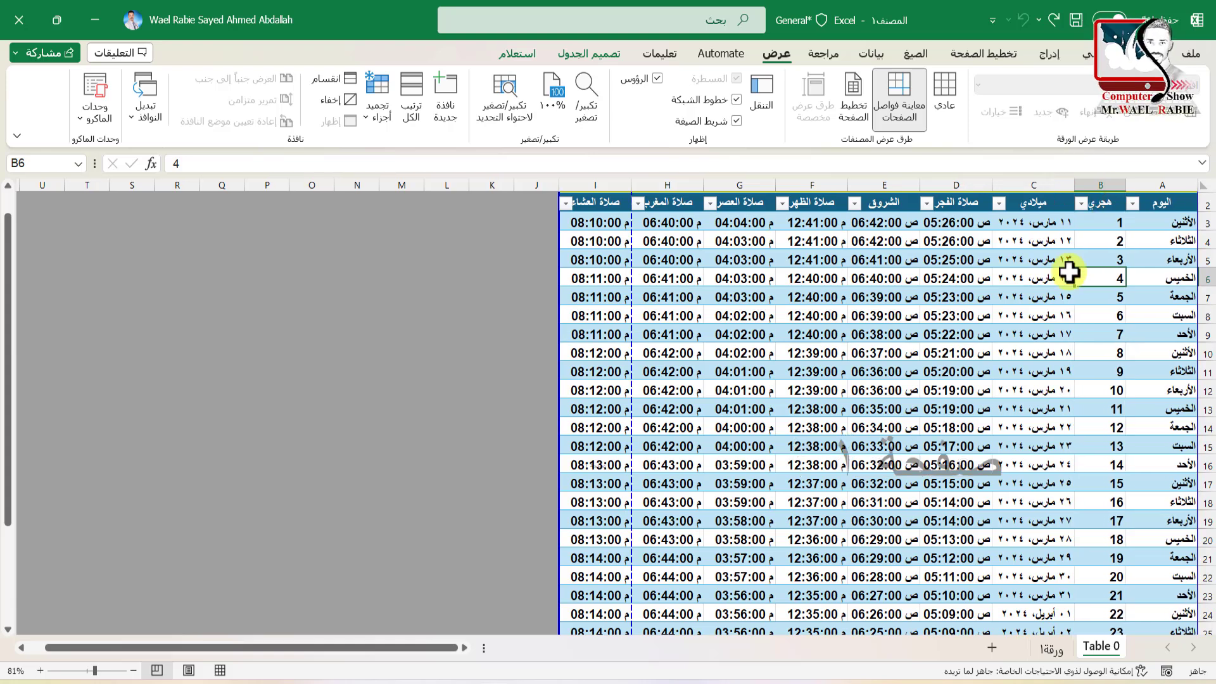
drag(632, 320, 560, 328)
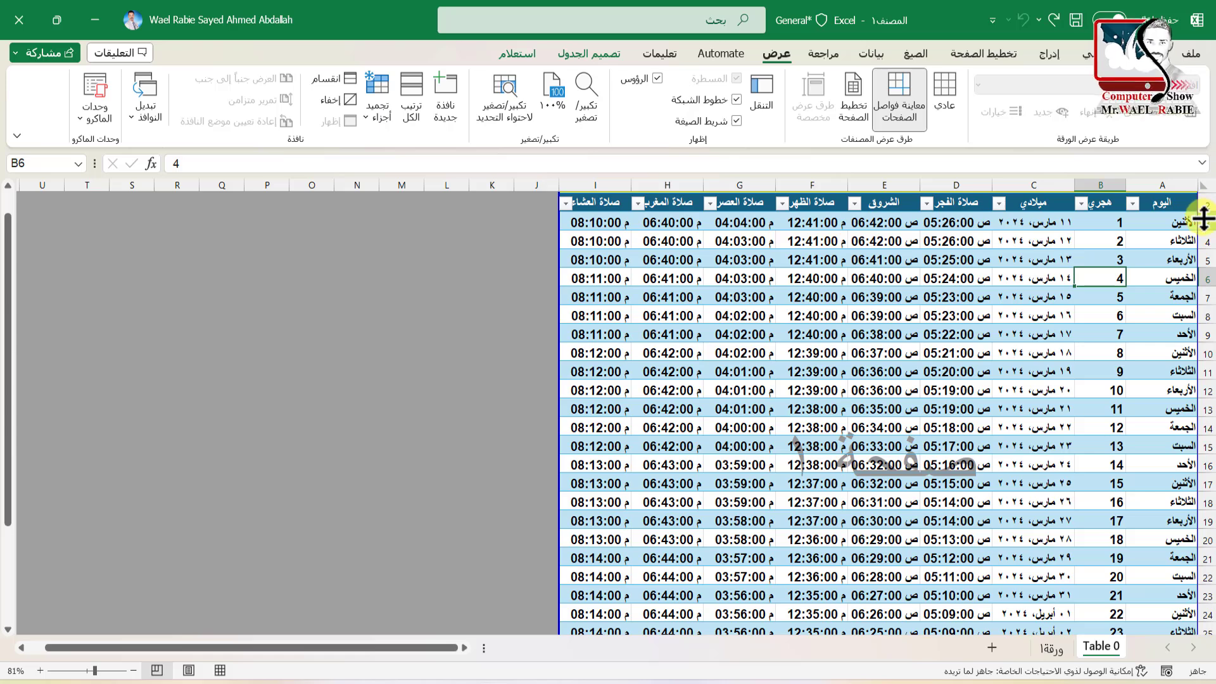
drag(1203, 209, 1206, 611)
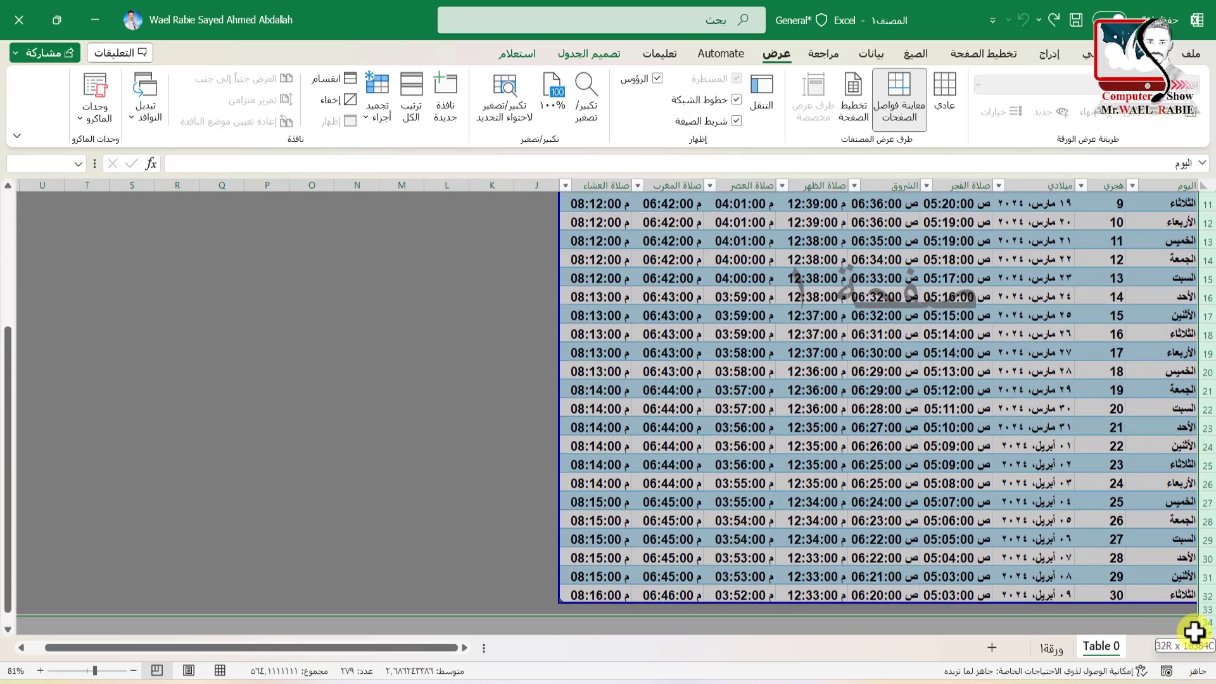
drag(1206, 611, 1193, 609)
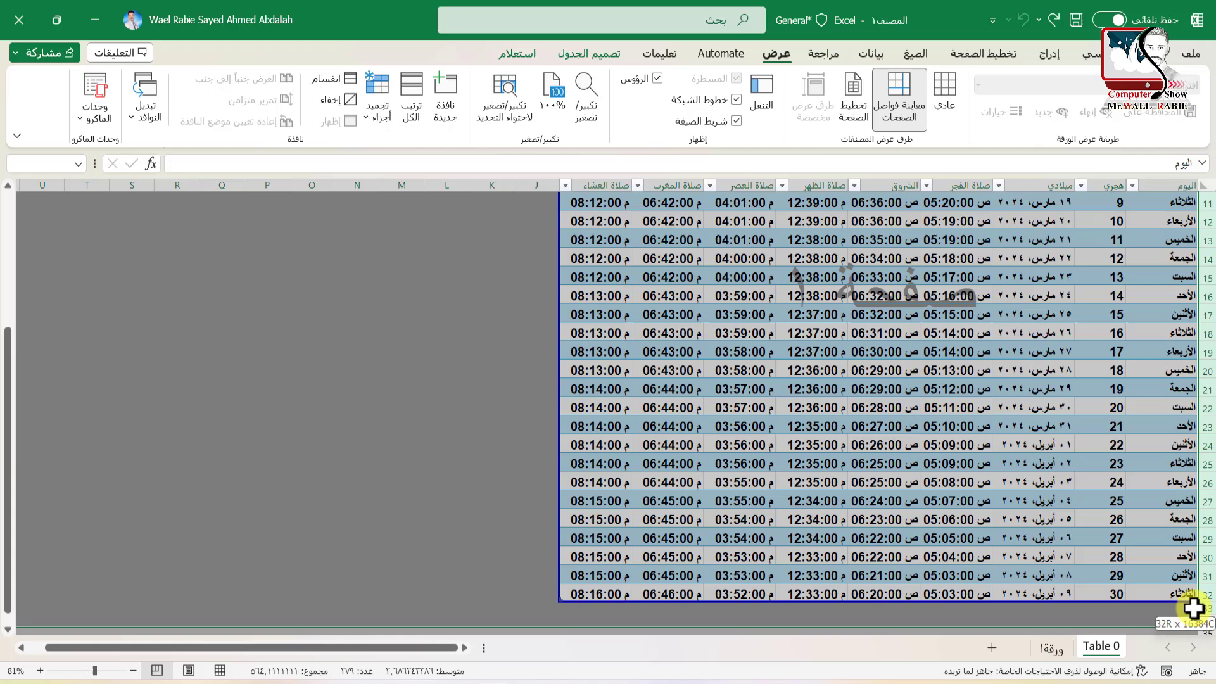
Set rows 3–32 to Right-to-Left text direction so times show in Arabic-Indic digits
right_click(999, 450)
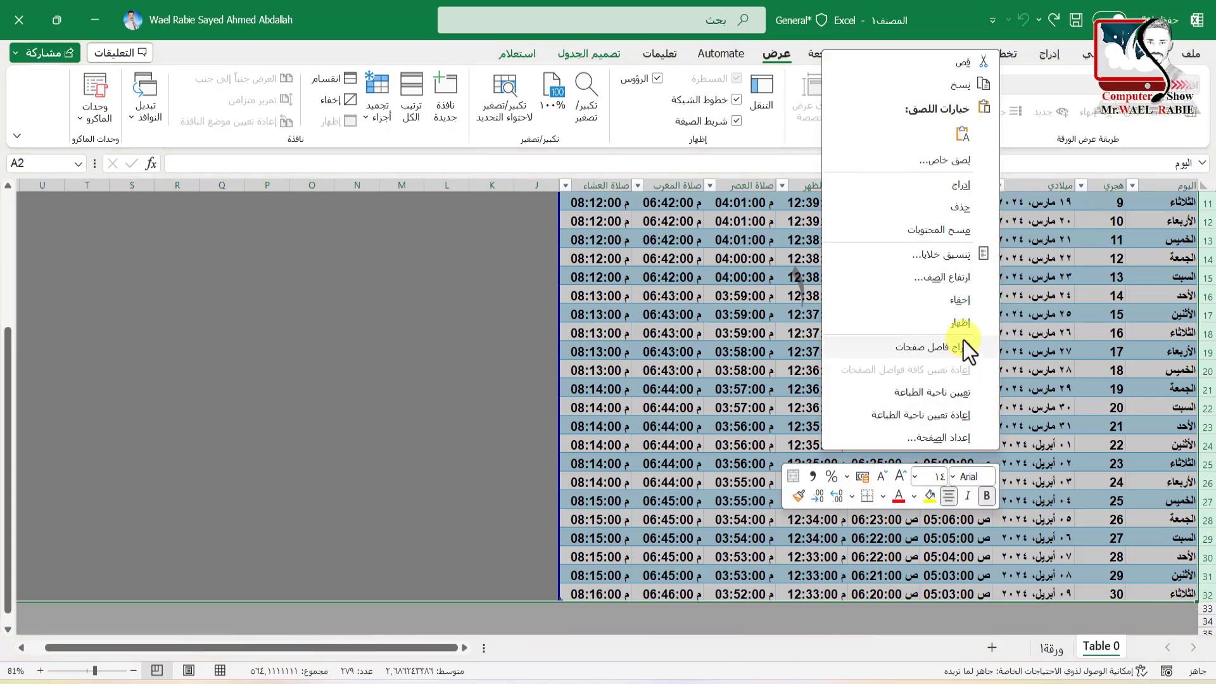
click(950, 258)
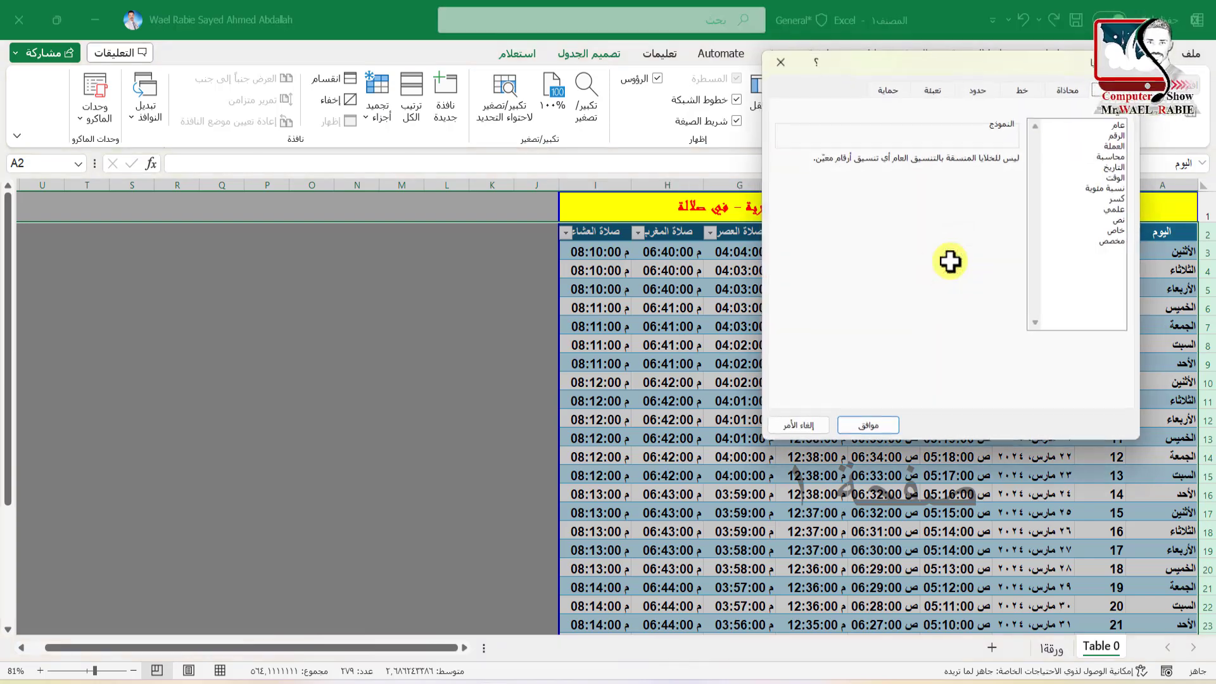
click(1070, 89)
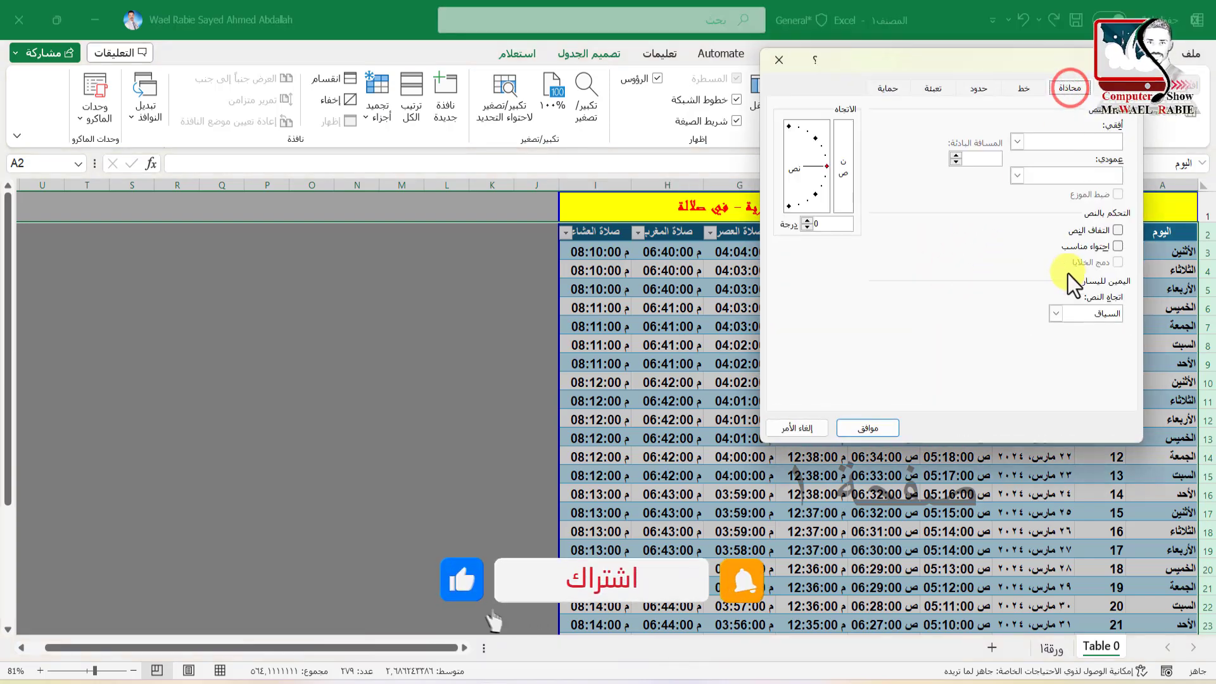
click(1055, 314)
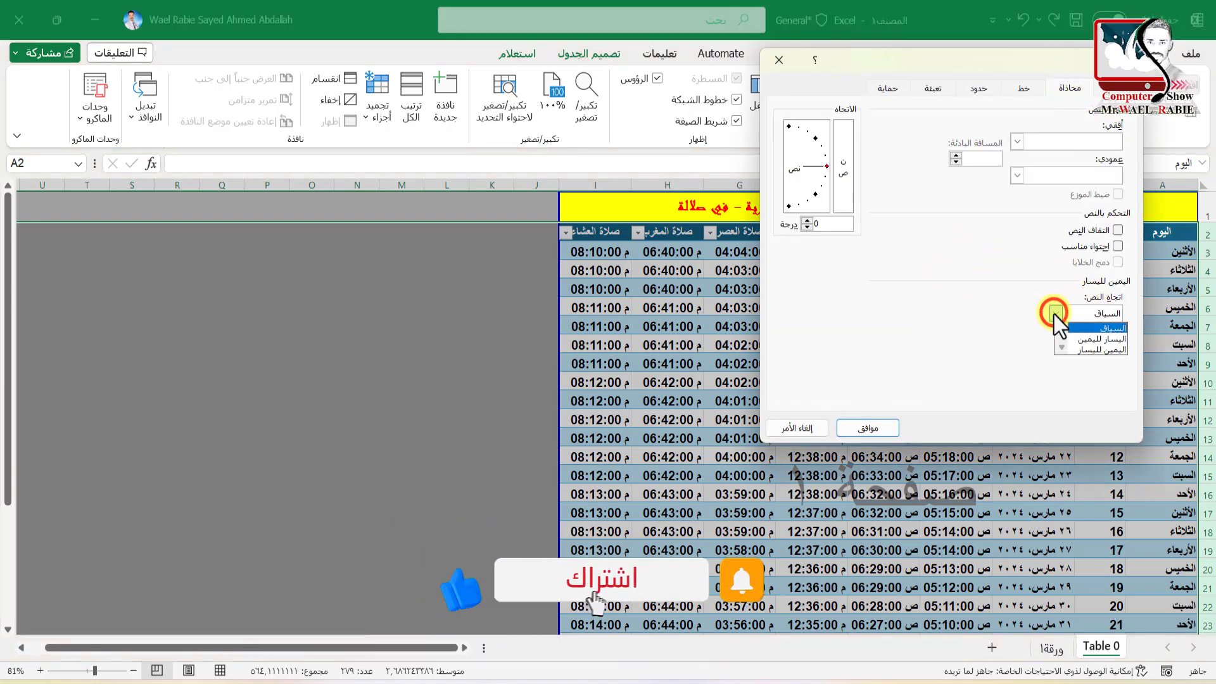
click(1106, 350)
click(876, 428)
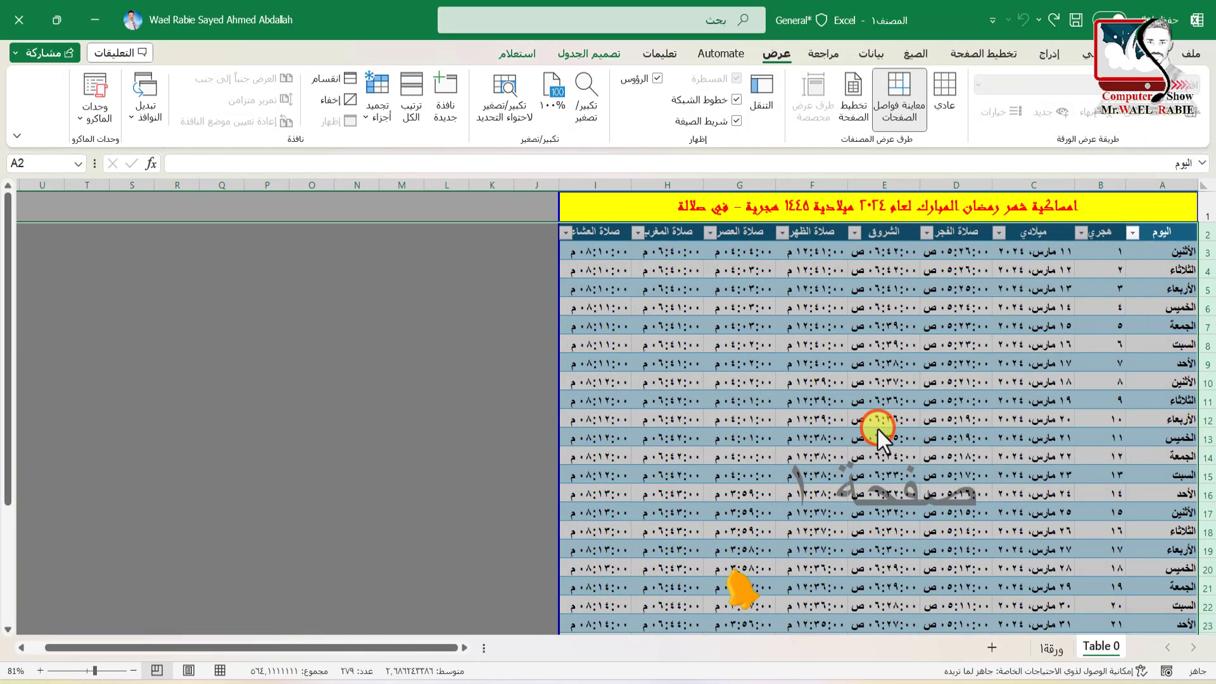
click(829, 401)
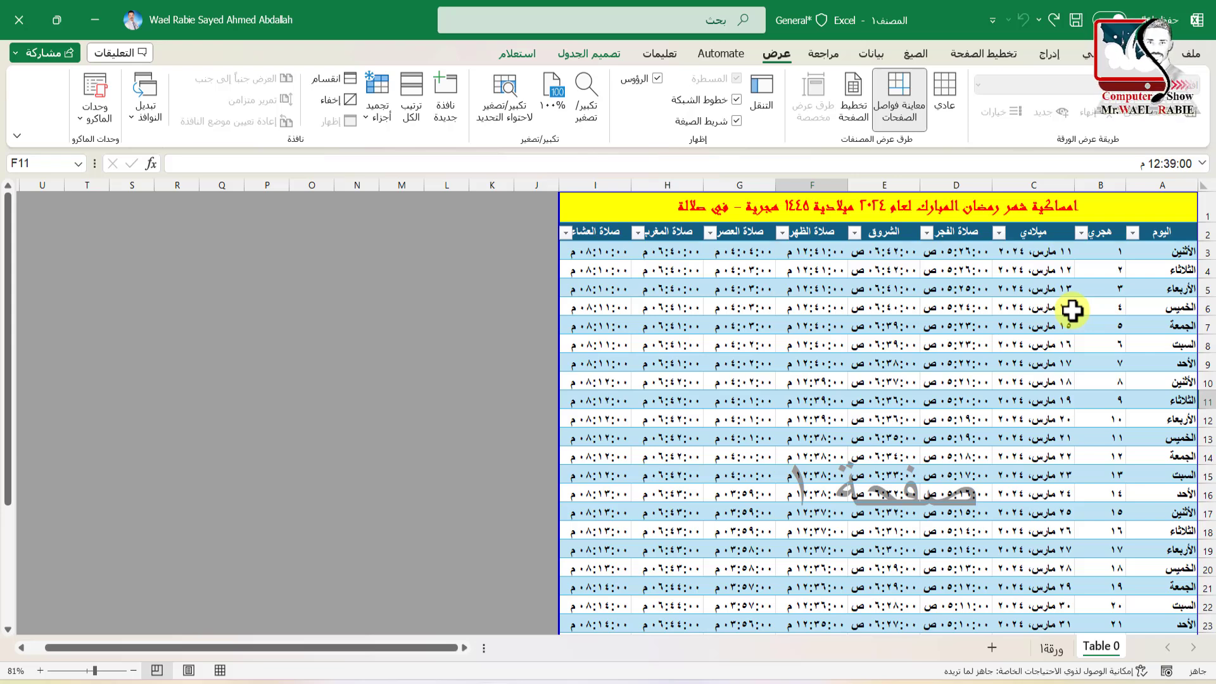
Widen the Isha column I and drag the page break left so columns A–I share page one
double_click(631, 185)
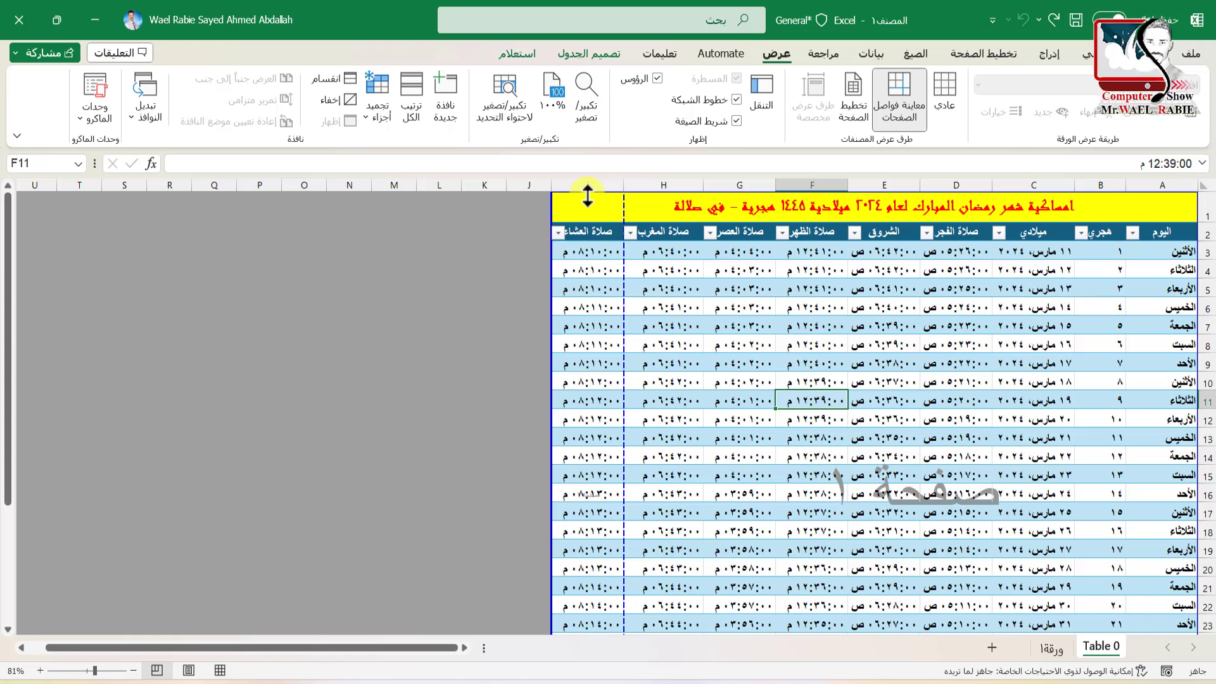
drag(549, 184, 544, 184)
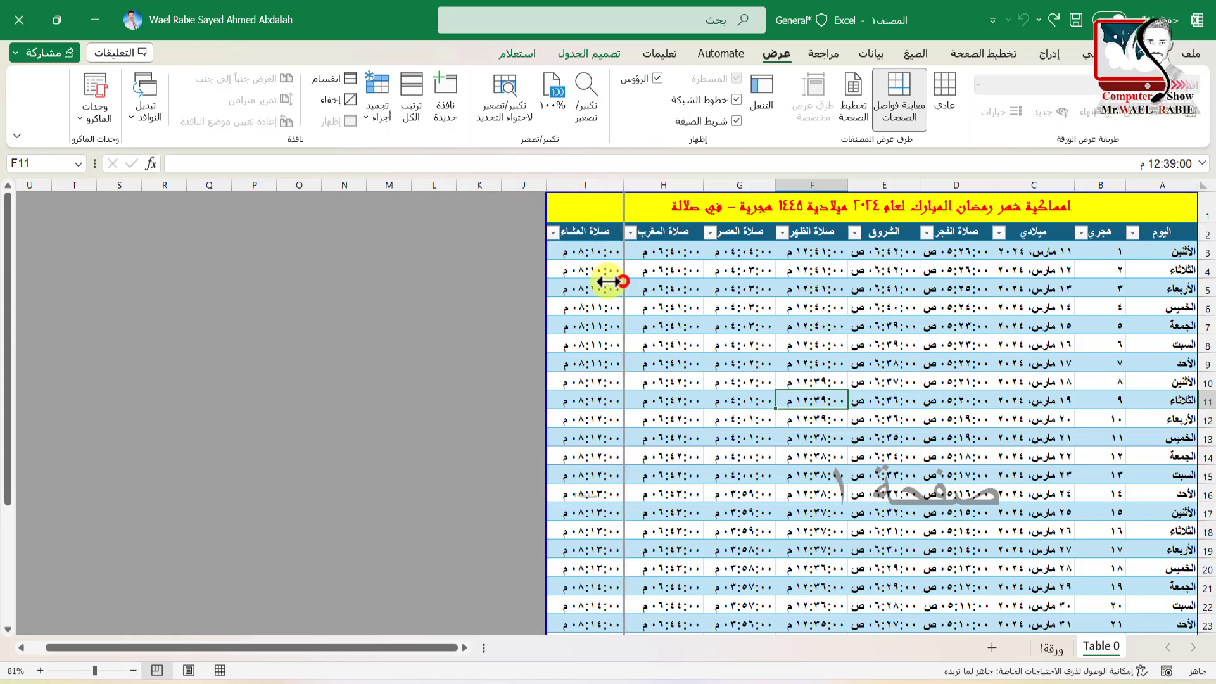
mouse_move(607, 281)
mouse_down()
mouse_move(548, 285)
mouse_move(569, 300)
mouse_up()
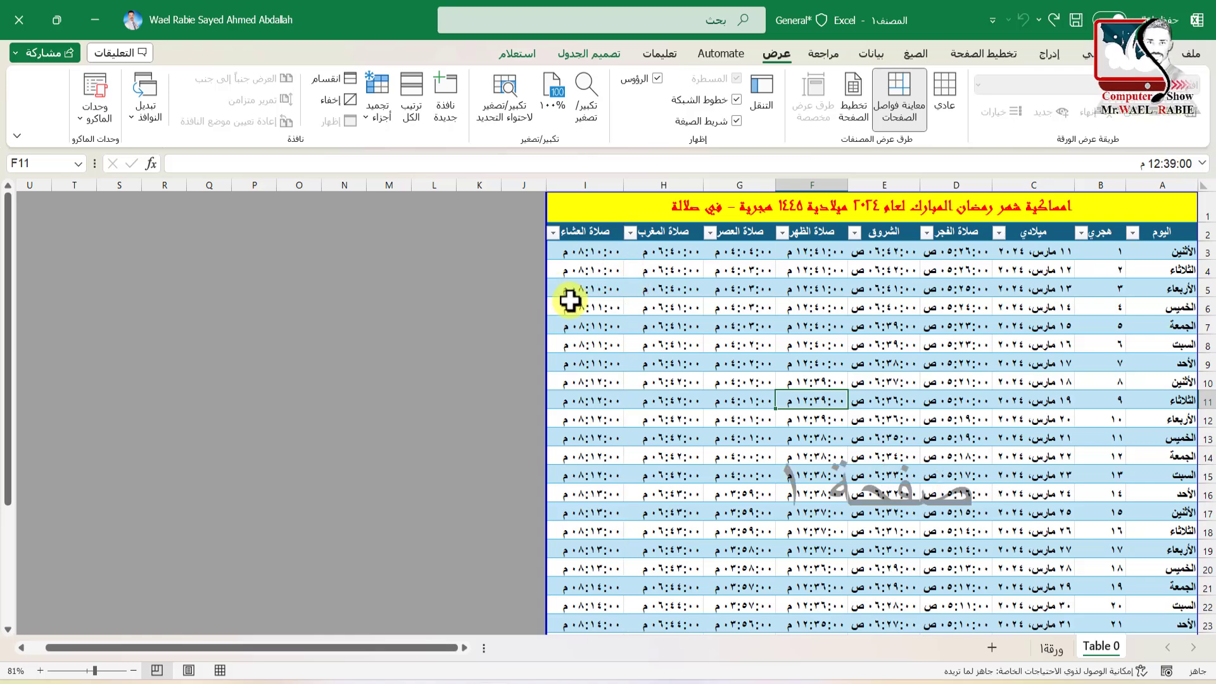
scroll(927, 426, down, 3)
scroll(926, 427, down, 3)
scroll(927, 426, up, 2)
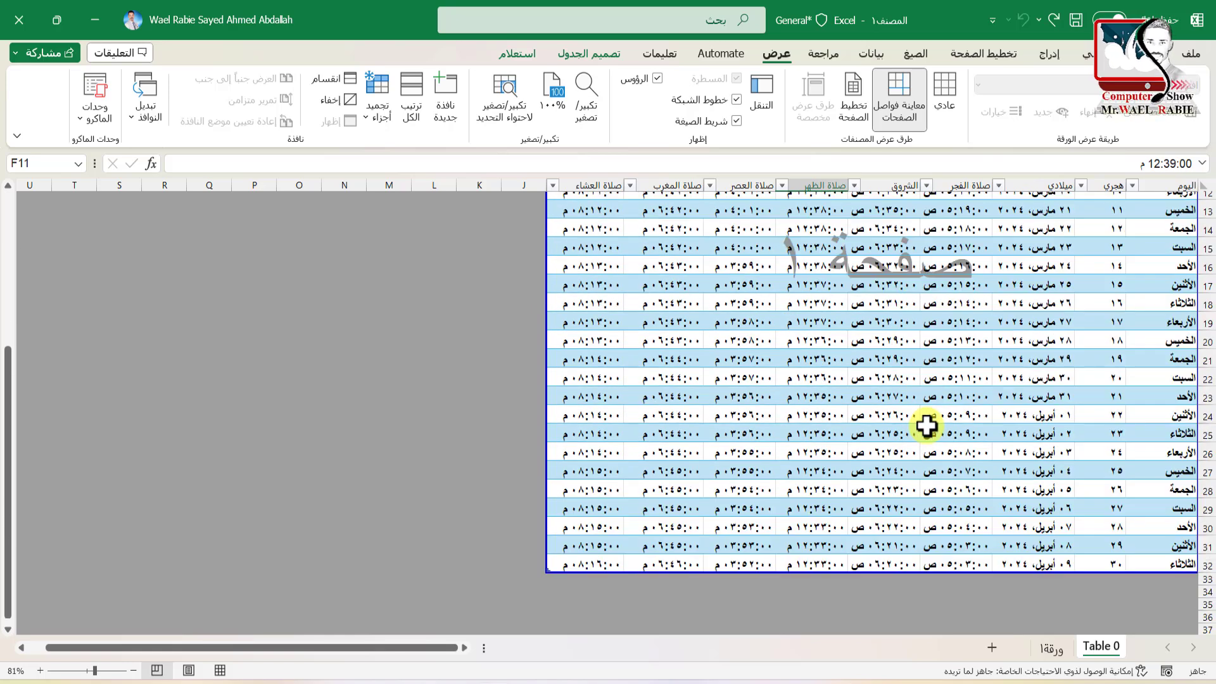
scroll(926, 426, up, 1)
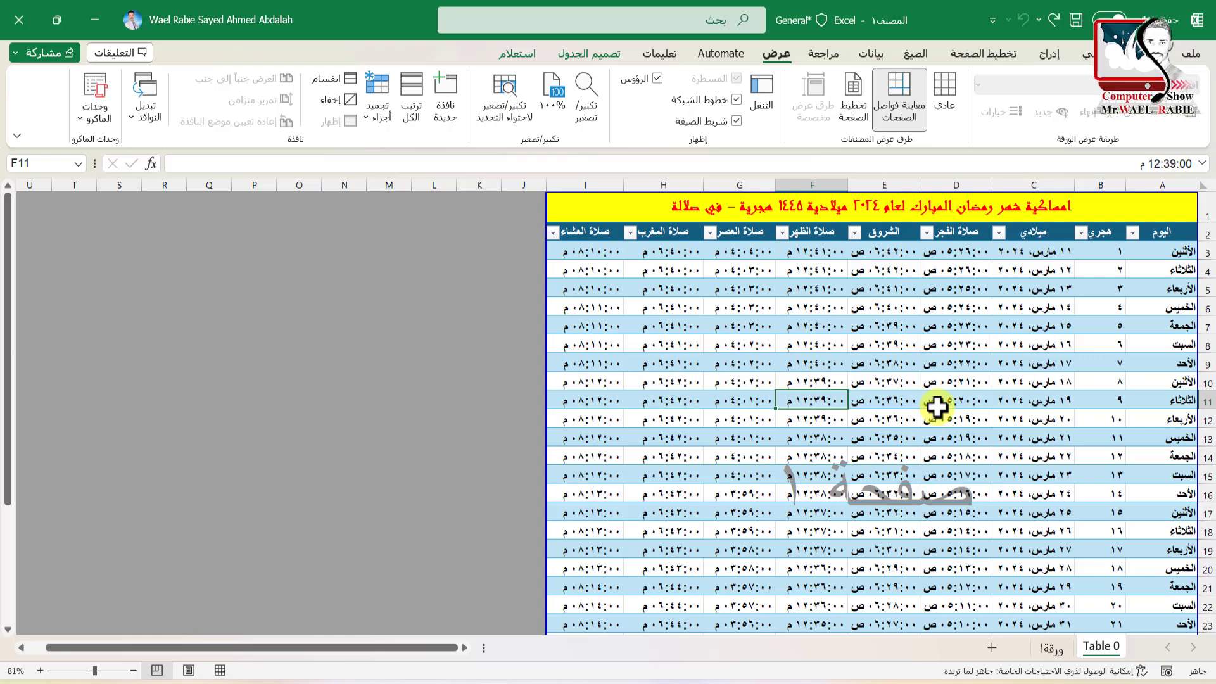
Set print scaling to Fit All Columns on One Page, replacing Fit All Rows, then return to the sheet
click(1193, 56)
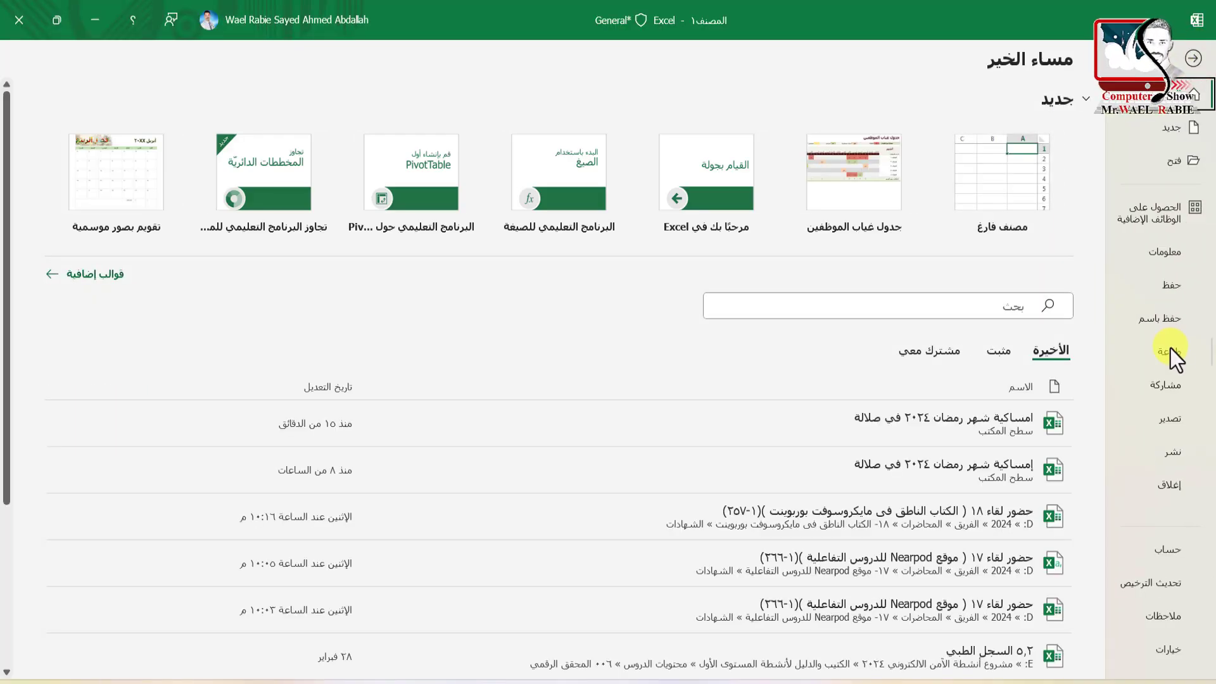
click(1170, 351)
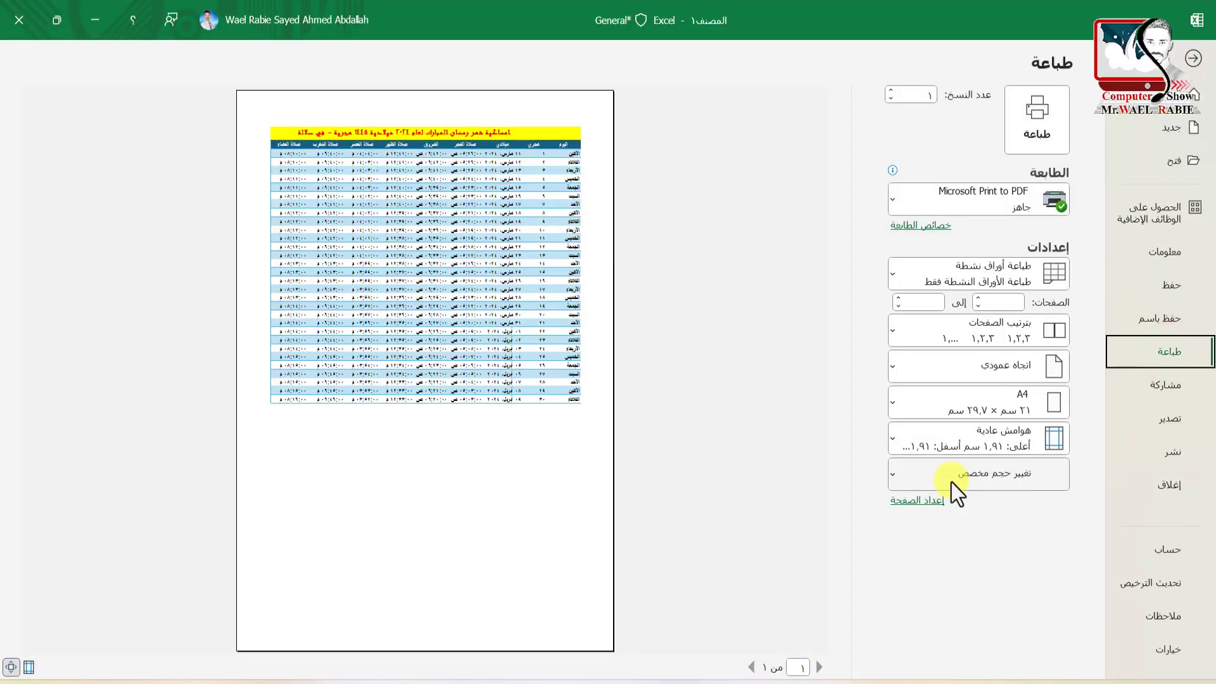
click(903, 483)
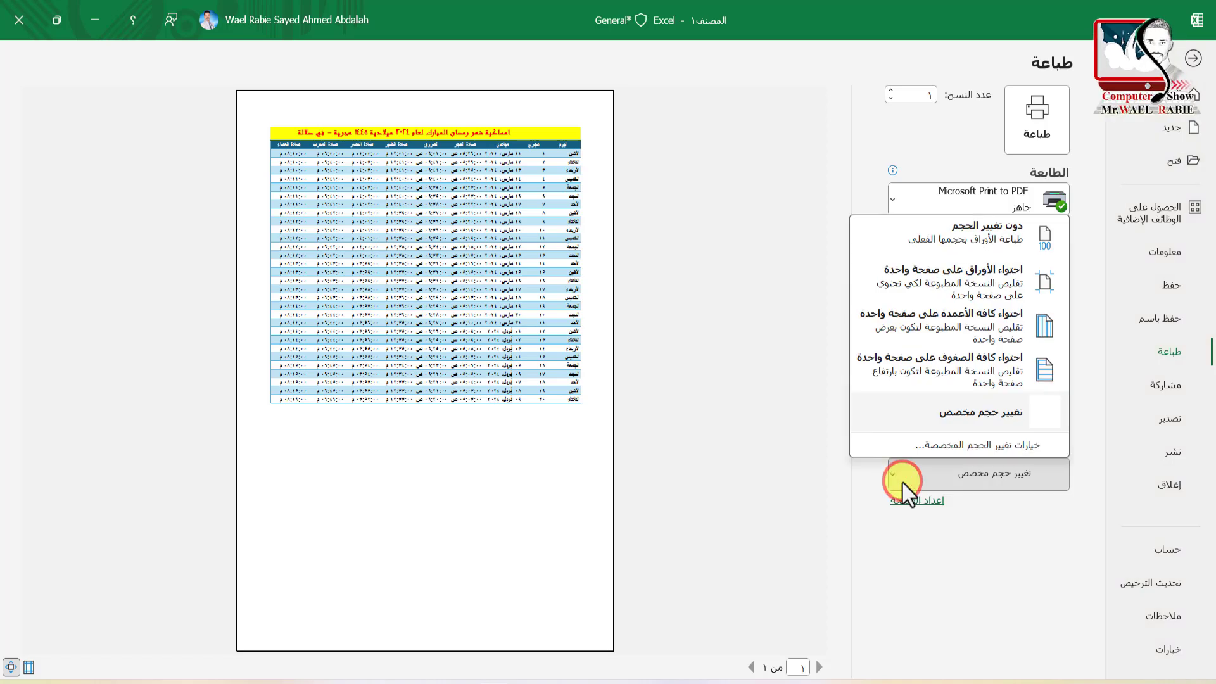
click(948, 369)
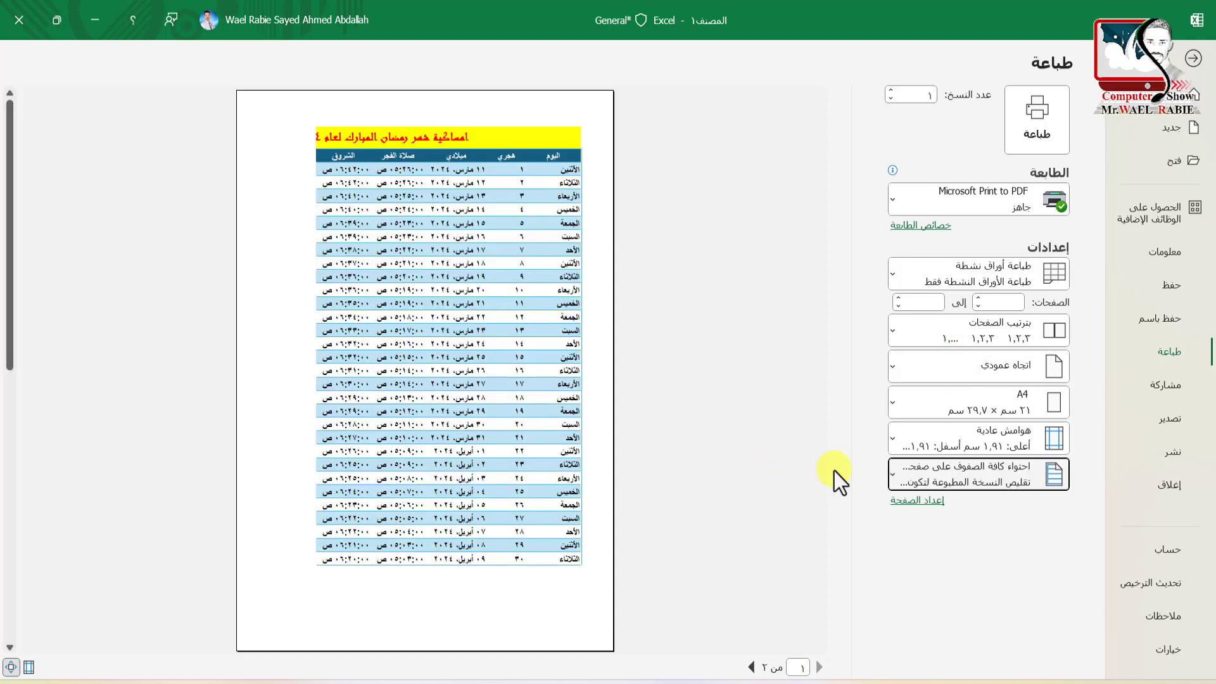
click(936, 474)
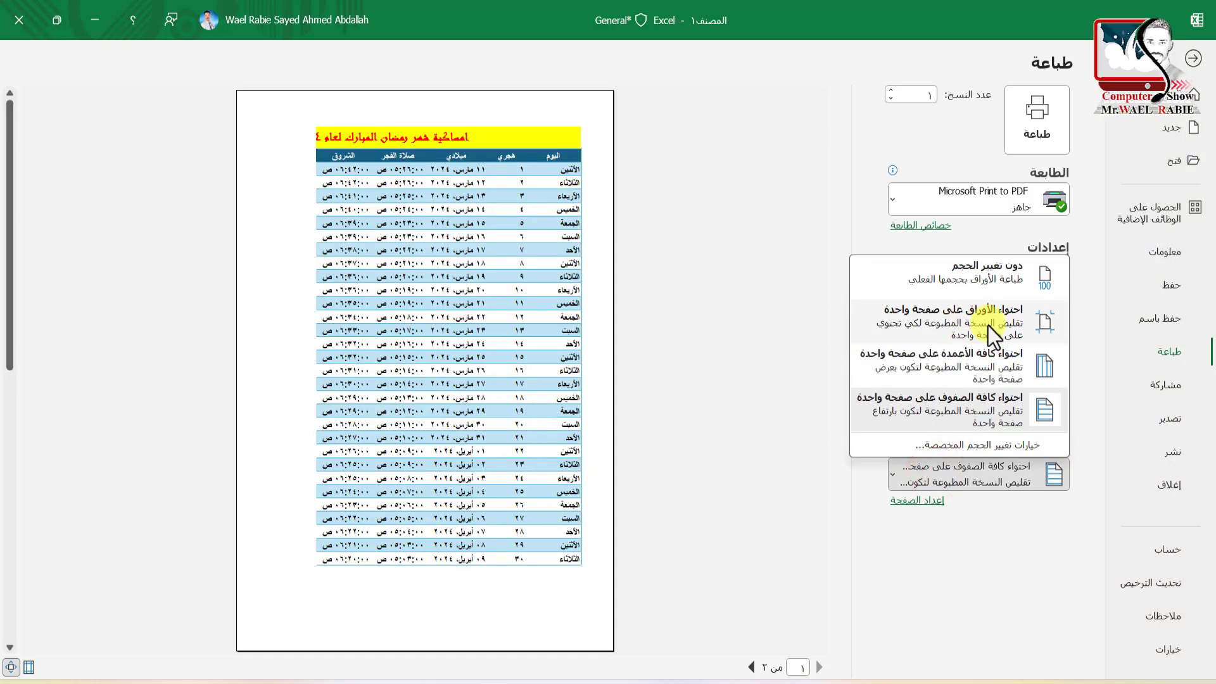
click(953, 362)
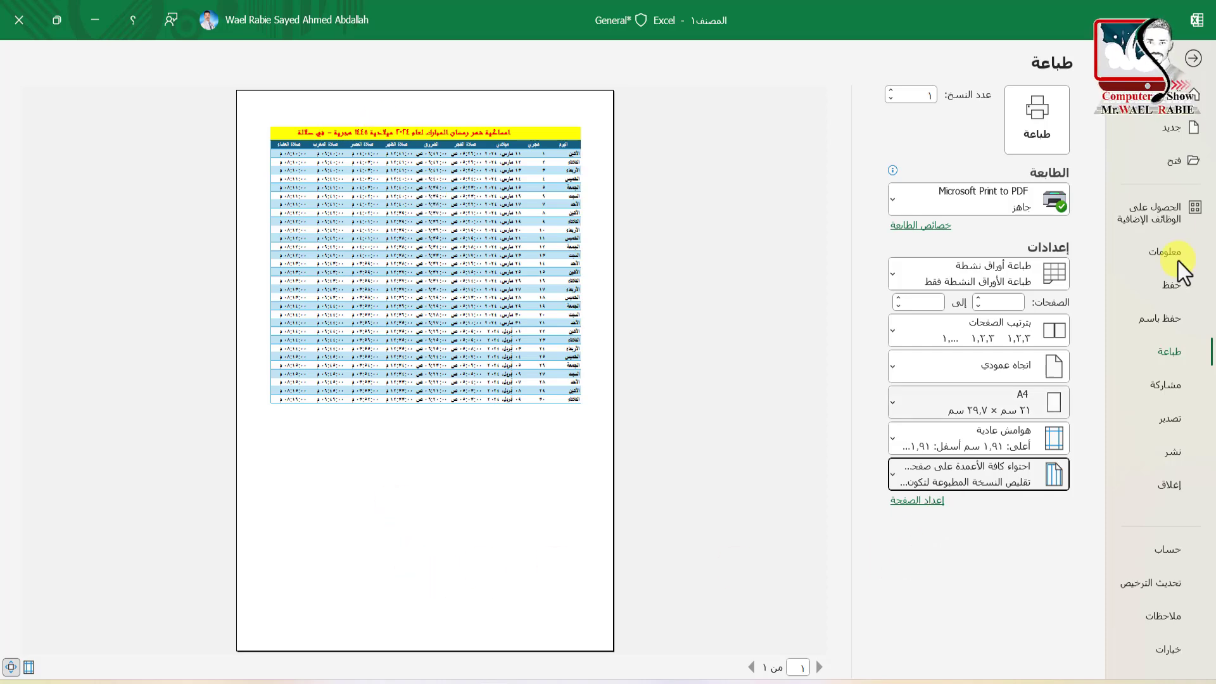
click(1193, 59)
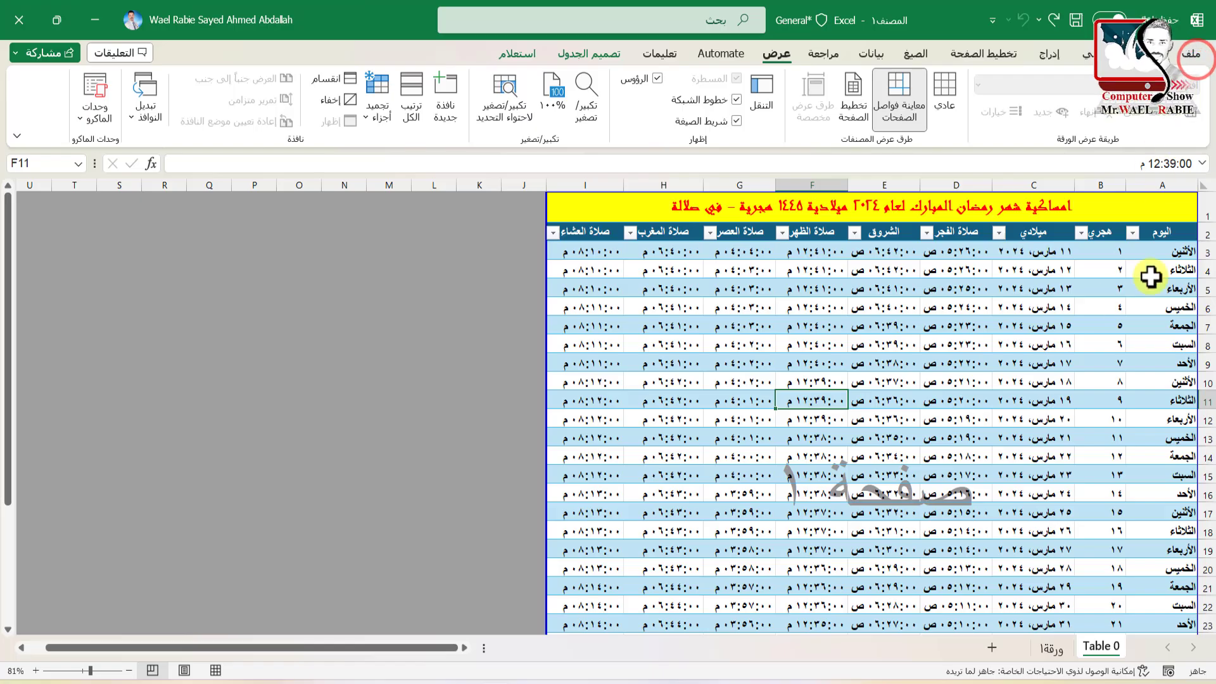
Increase the height of the selected table rows to 36.60 points
mouse_move(1207, 216)
mouse_down()
mouse_move(1207, 617)
mouse_move(1189, 529)
mouse_move(1202, 521)
mouse_up()
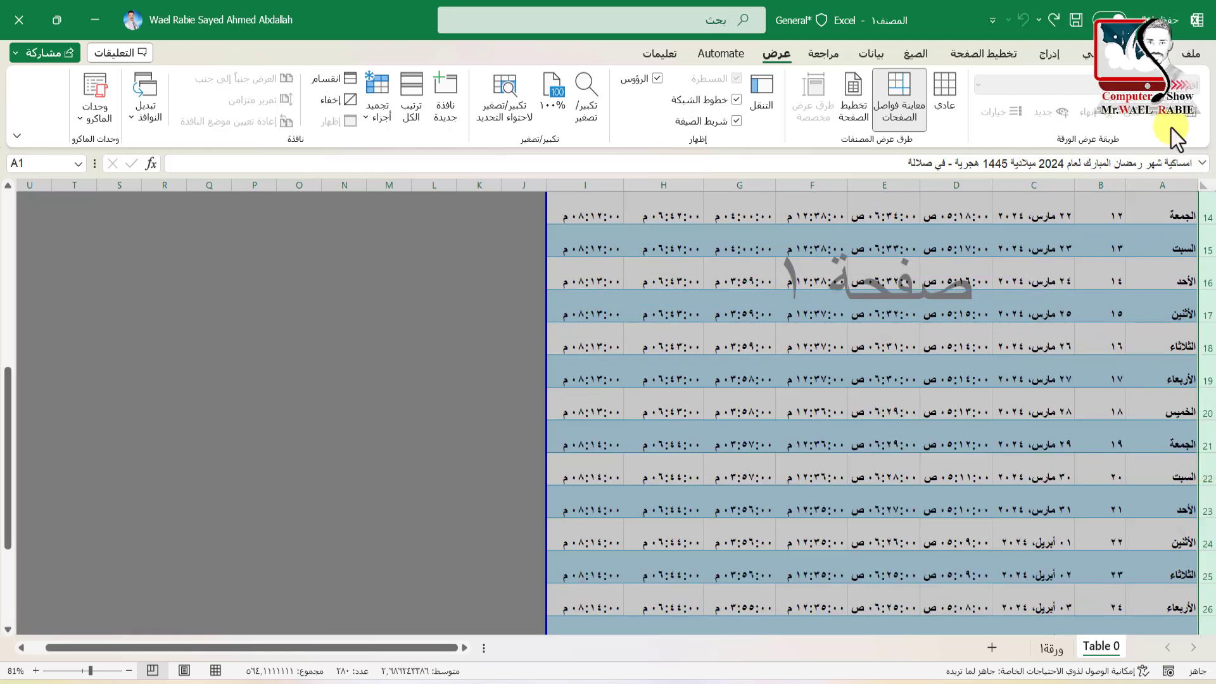
click(1190, 53)
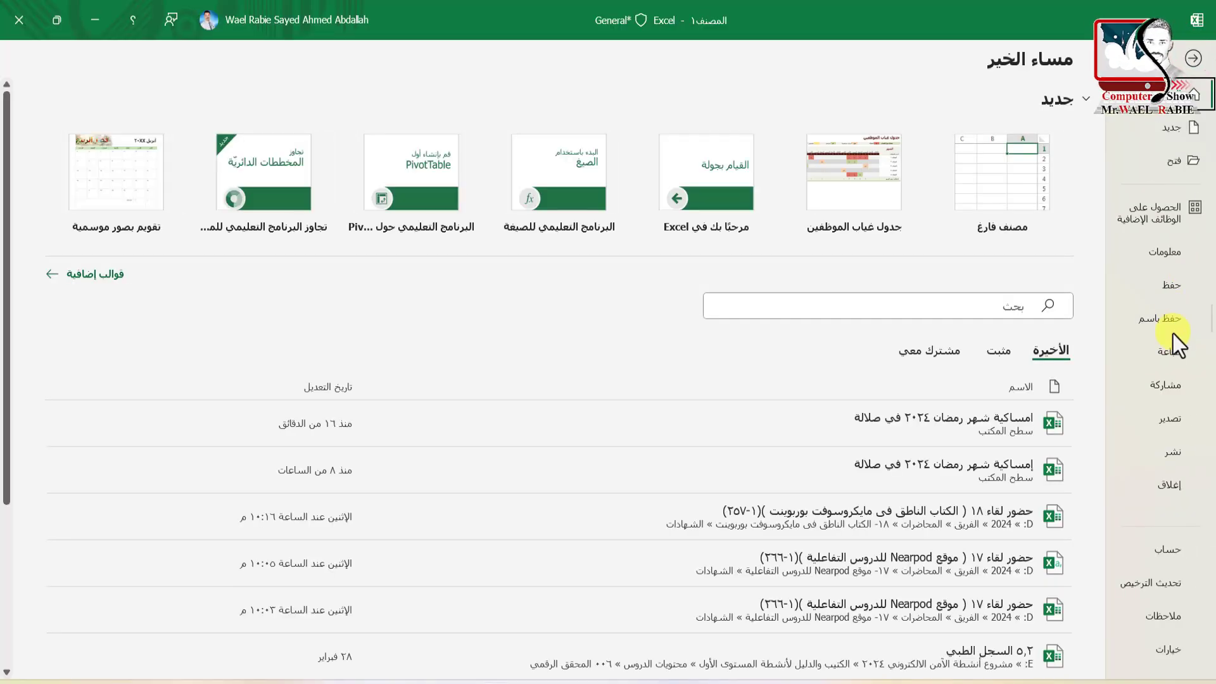
Check the print preview, then save the workbook to the Desktop as 'إمساكية شهر رمضان ٢٠٢٤ في صلالة'
click(1174, 356)
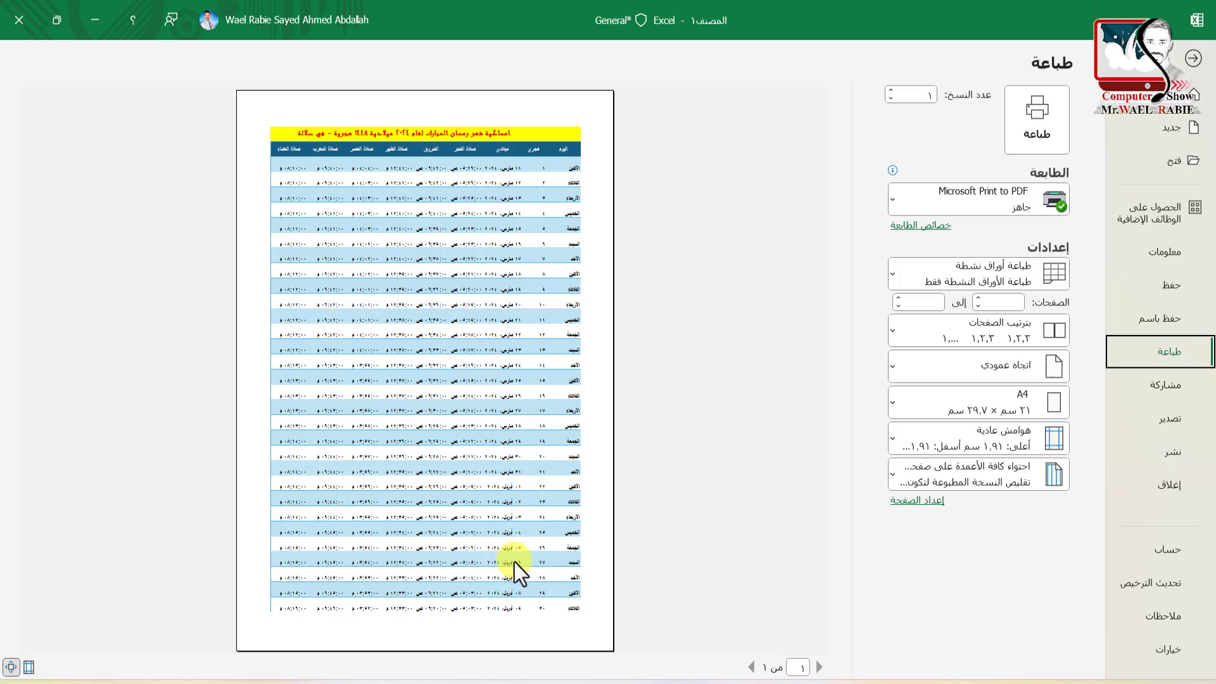
click(1171, 285)
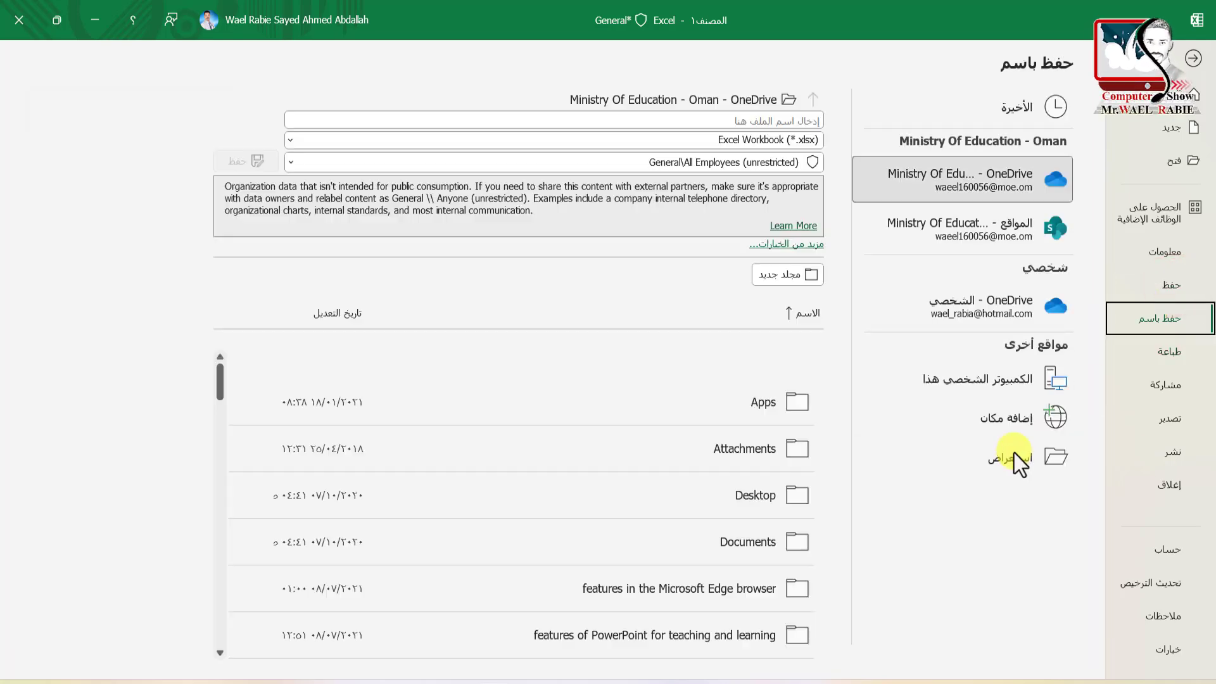
click(1010, 462)
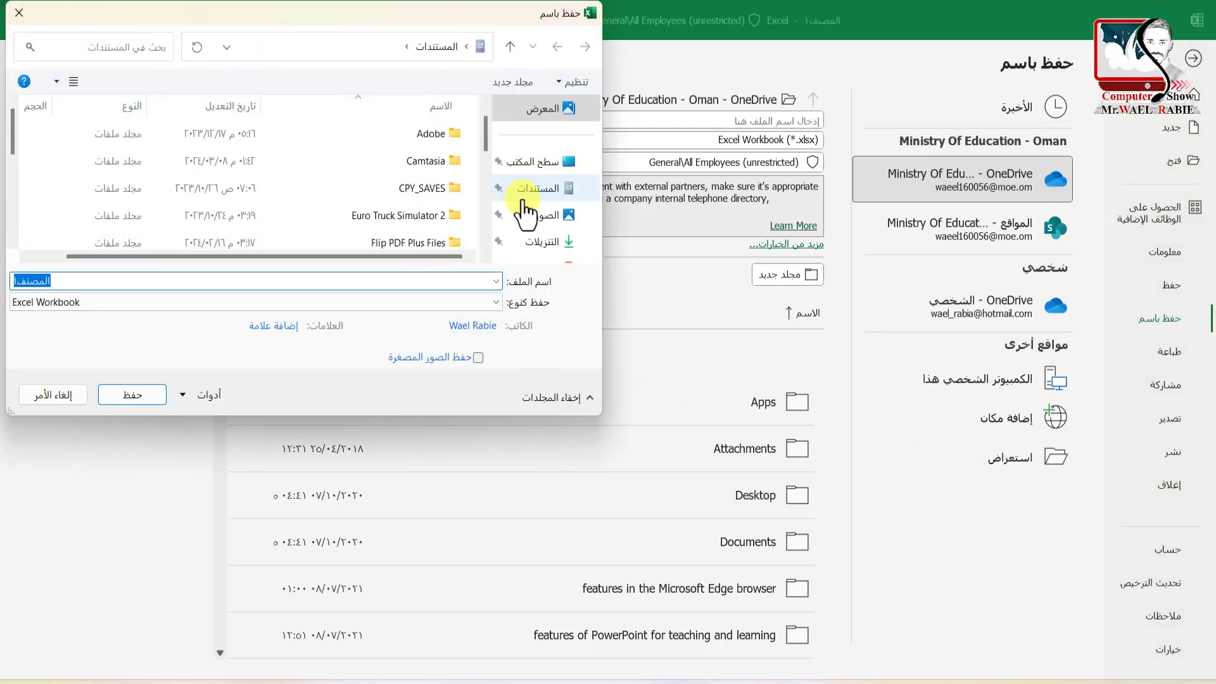
click(532, 162)
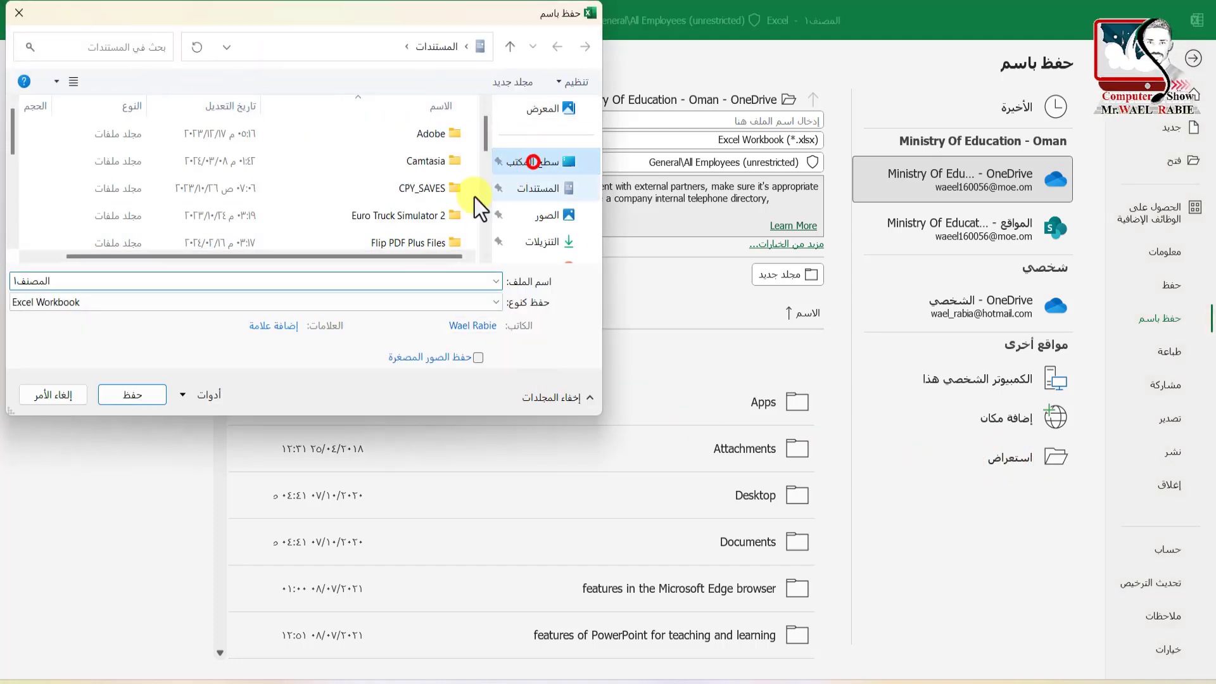
double_click(379, 279)
text(إمساكية شهر رمضان ٢٠٢٤ في صلالة)
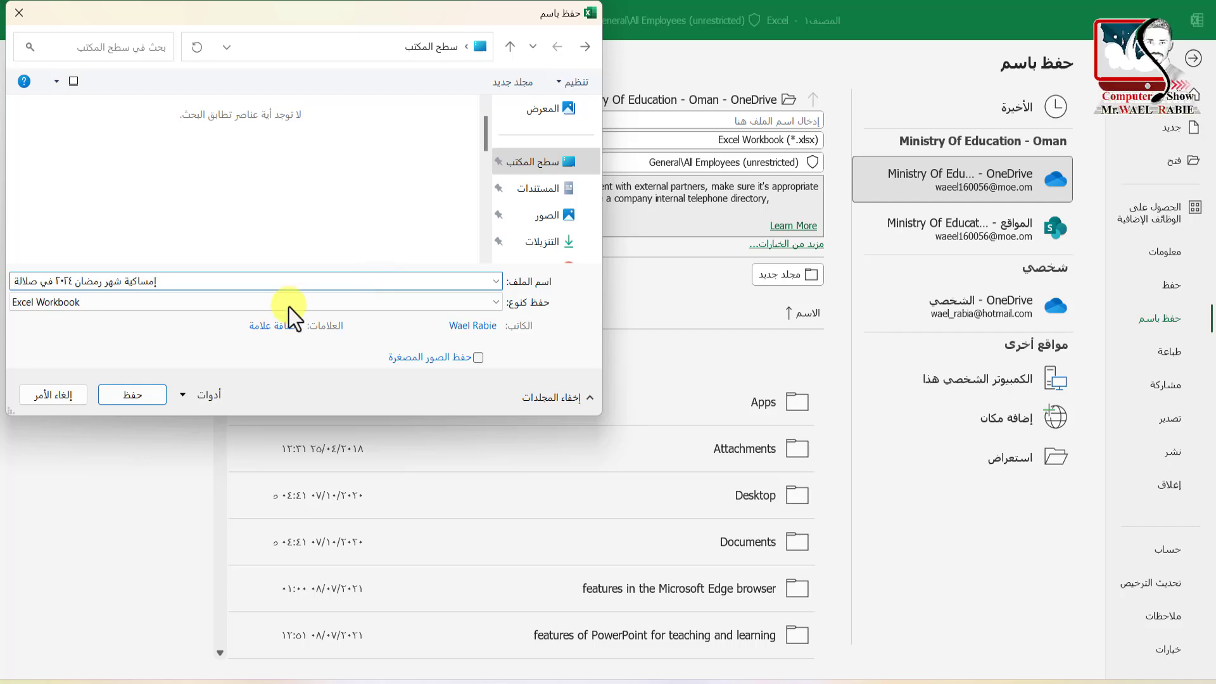
click(134, 395)
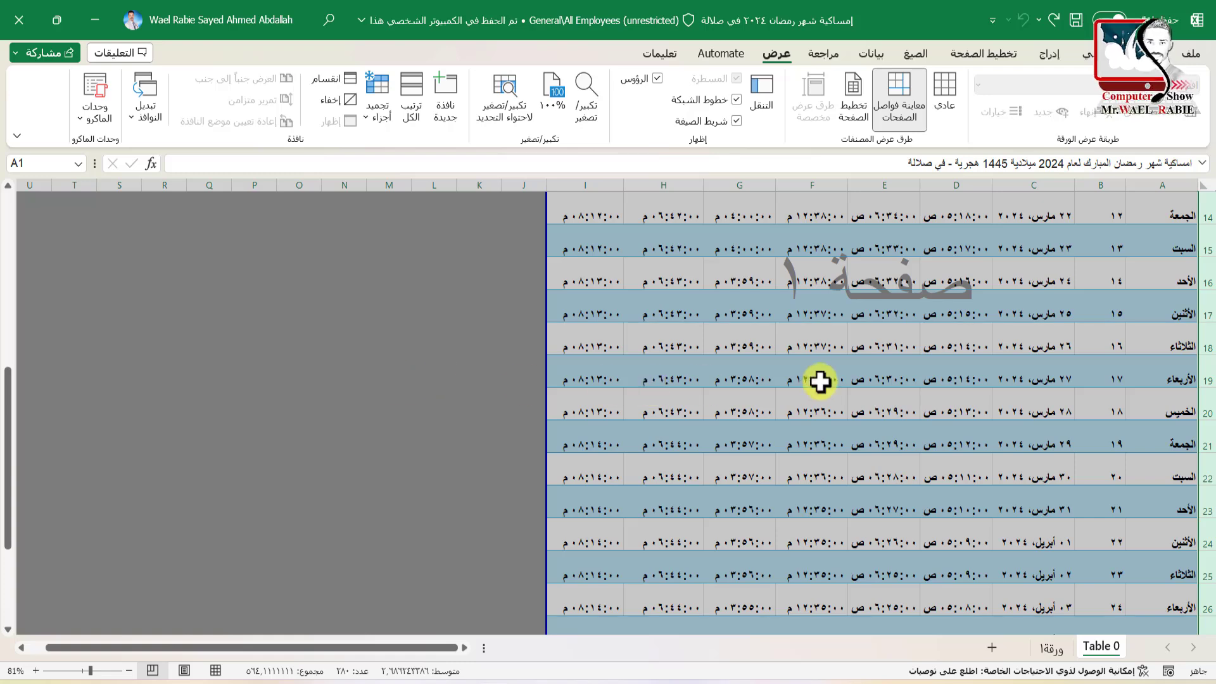
Publish the timetable as a PDF on the Desktop under its default name
click(867, 380)
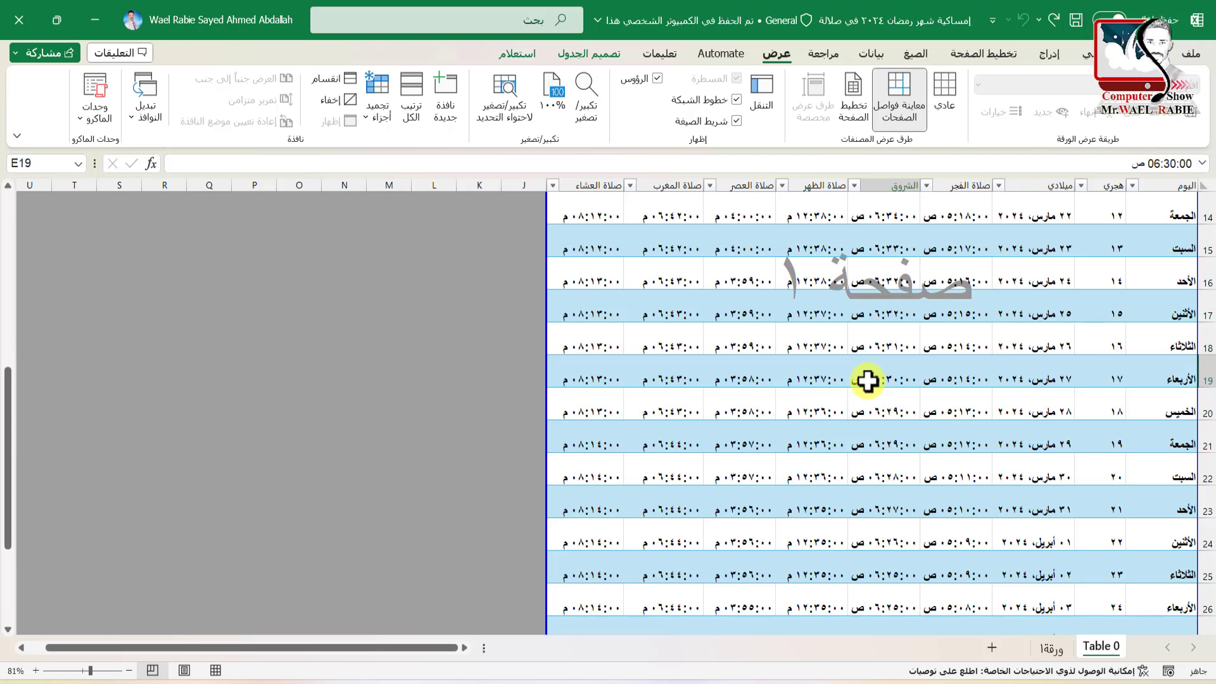
click(1191, 54)
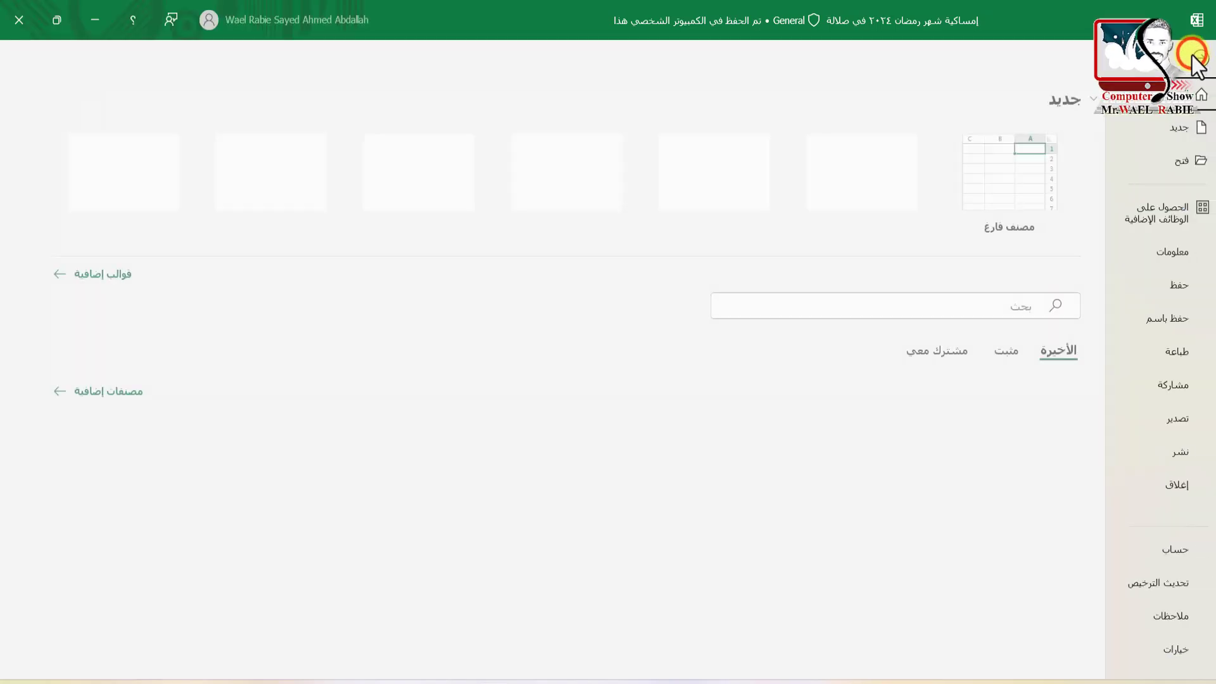
click(1166, 421)
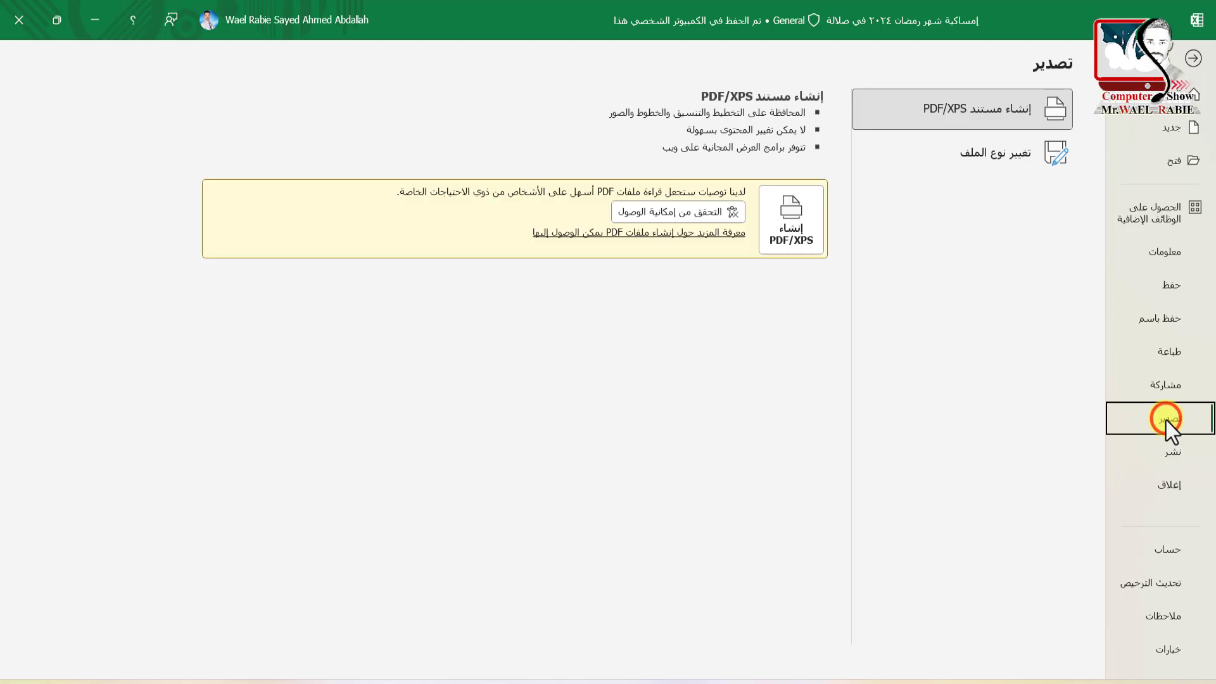
key(Escape)
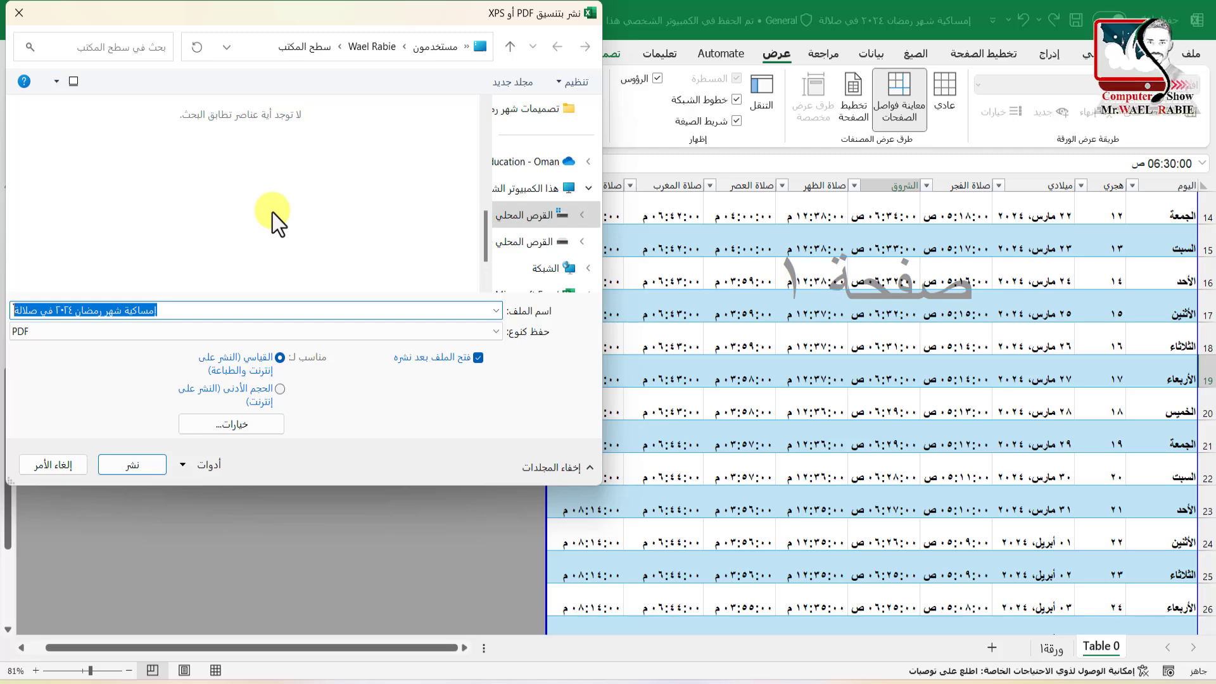
click(145, 466)
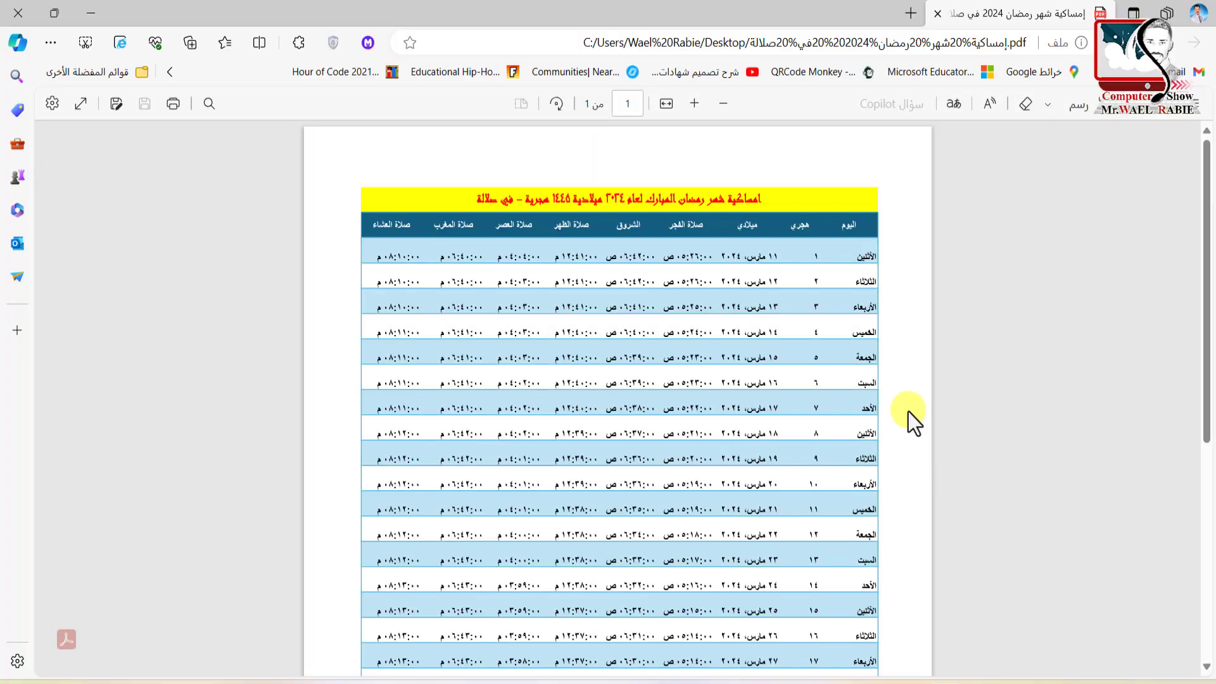
scroll(908, 412, down, 3)
scroll(908, 411, down, 3)
scroll(908, 412, up, 4)
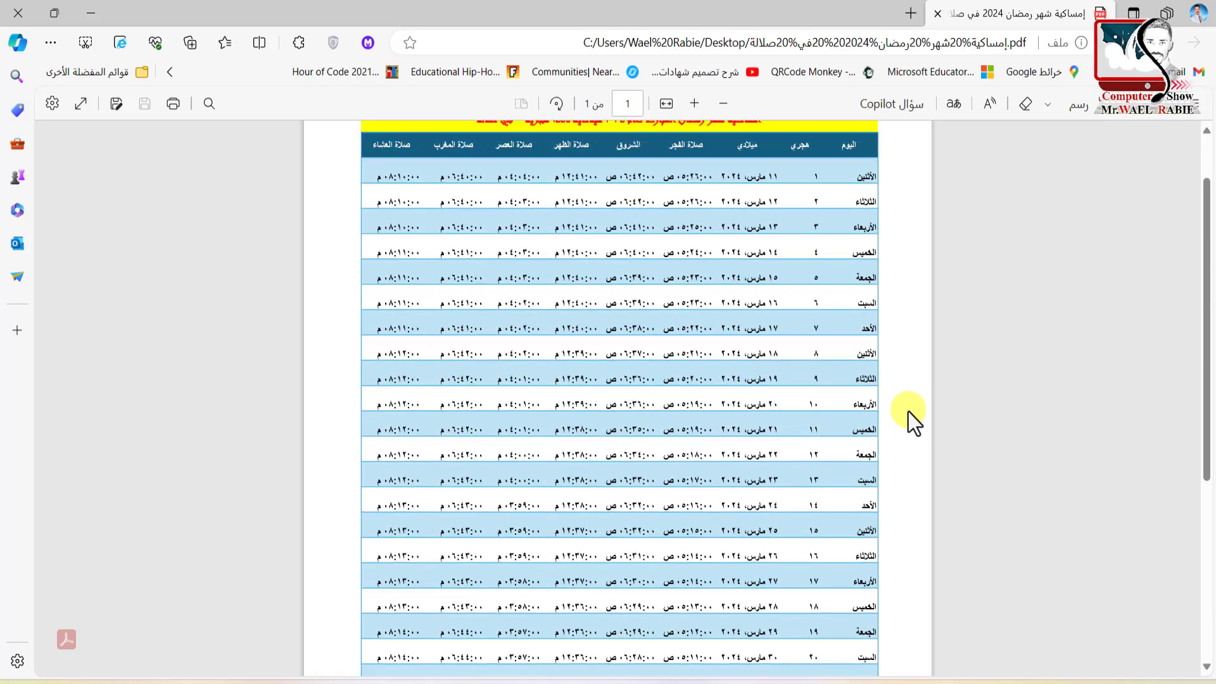
scroll(908, 411, up, 2)
scroll(908, 412, down, 2)
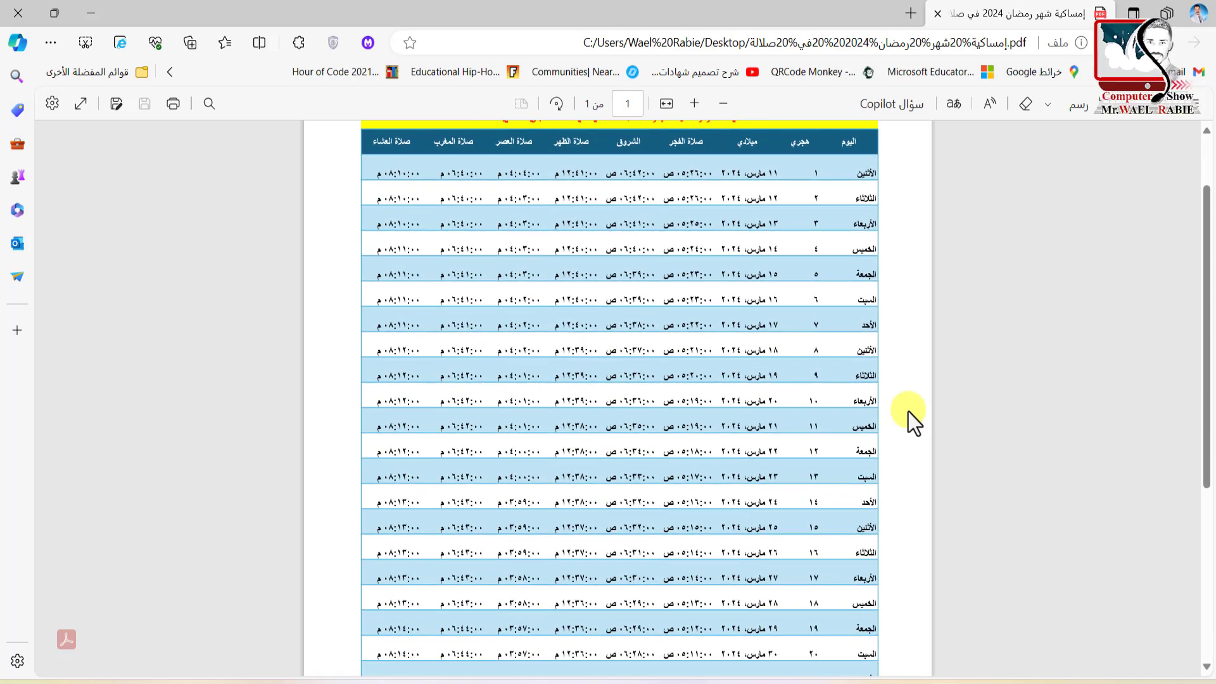
scroll(908, 417, up, 2)
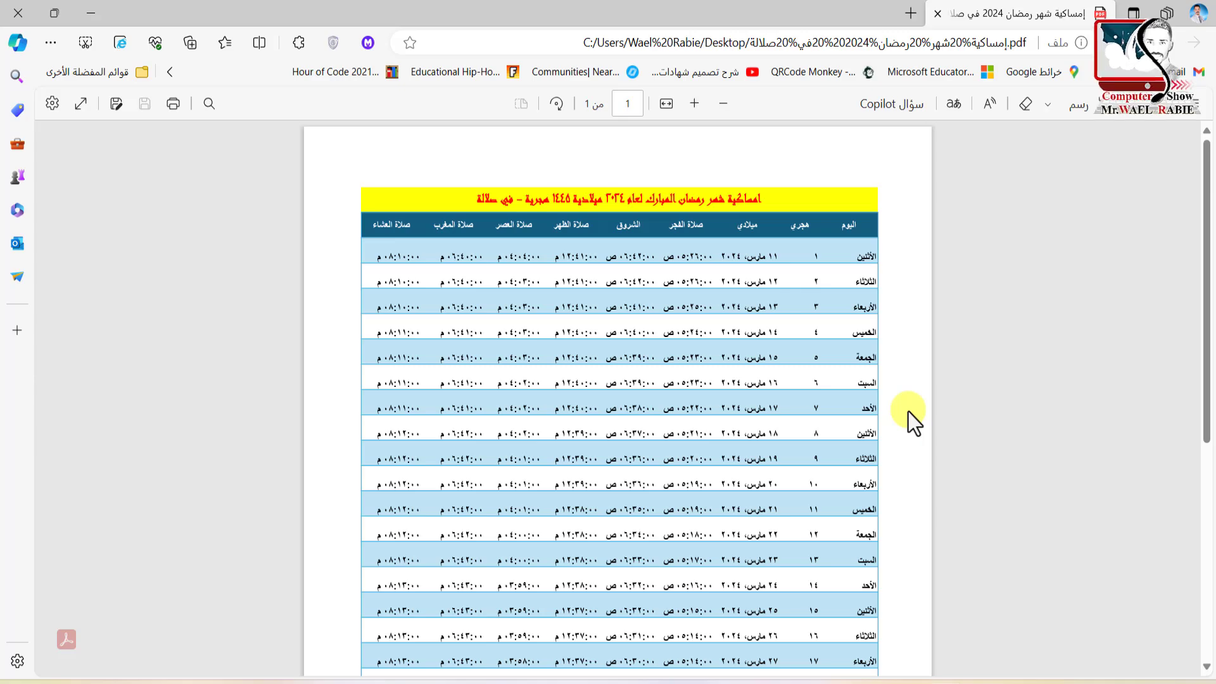